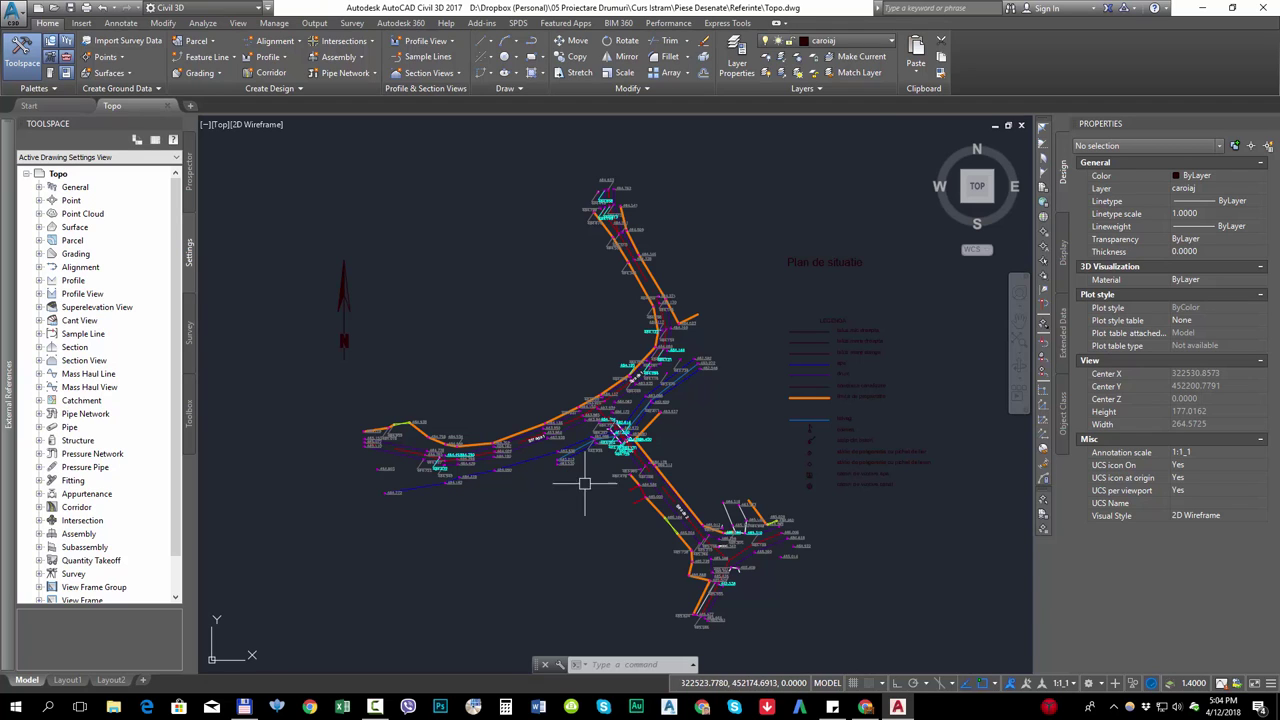
# - Inspect the properties of the blue polyline below Strada 1 and of the orange dashed boundary polyline above it
pyautogui.scroll(4, 539, 478)
pyautogui.click(533, 429)
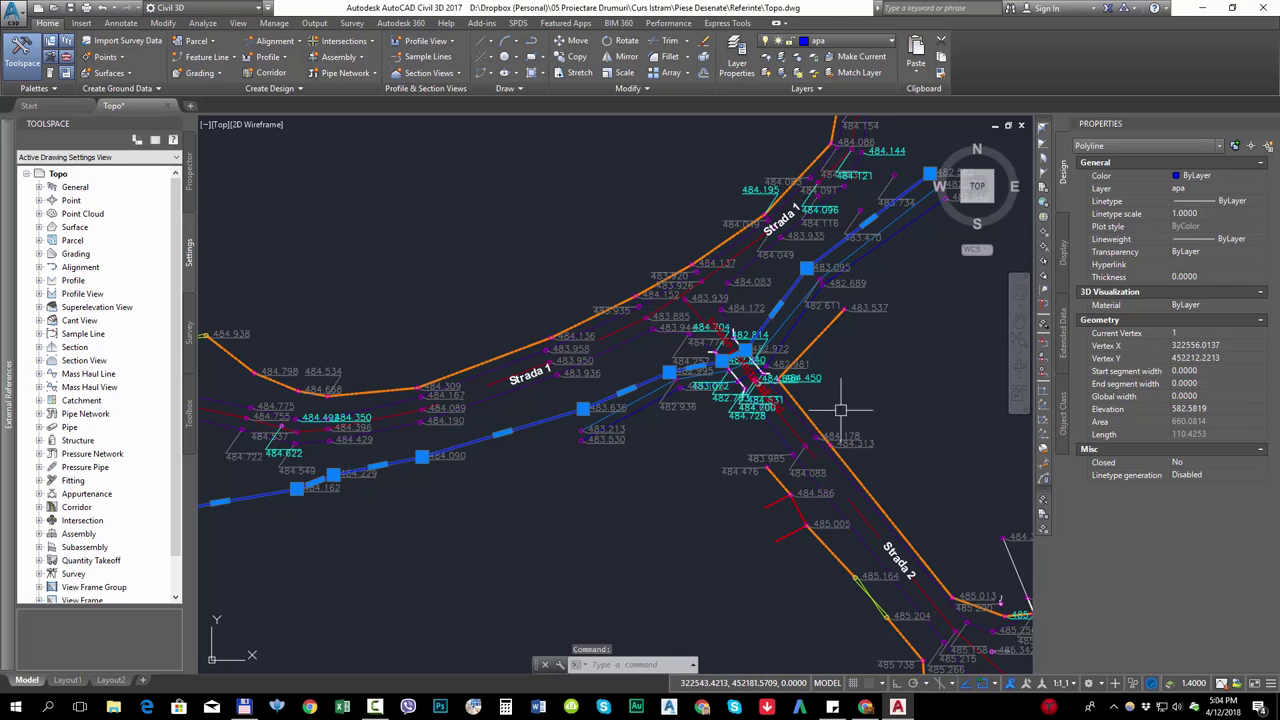
pyautogui.press('Escape')
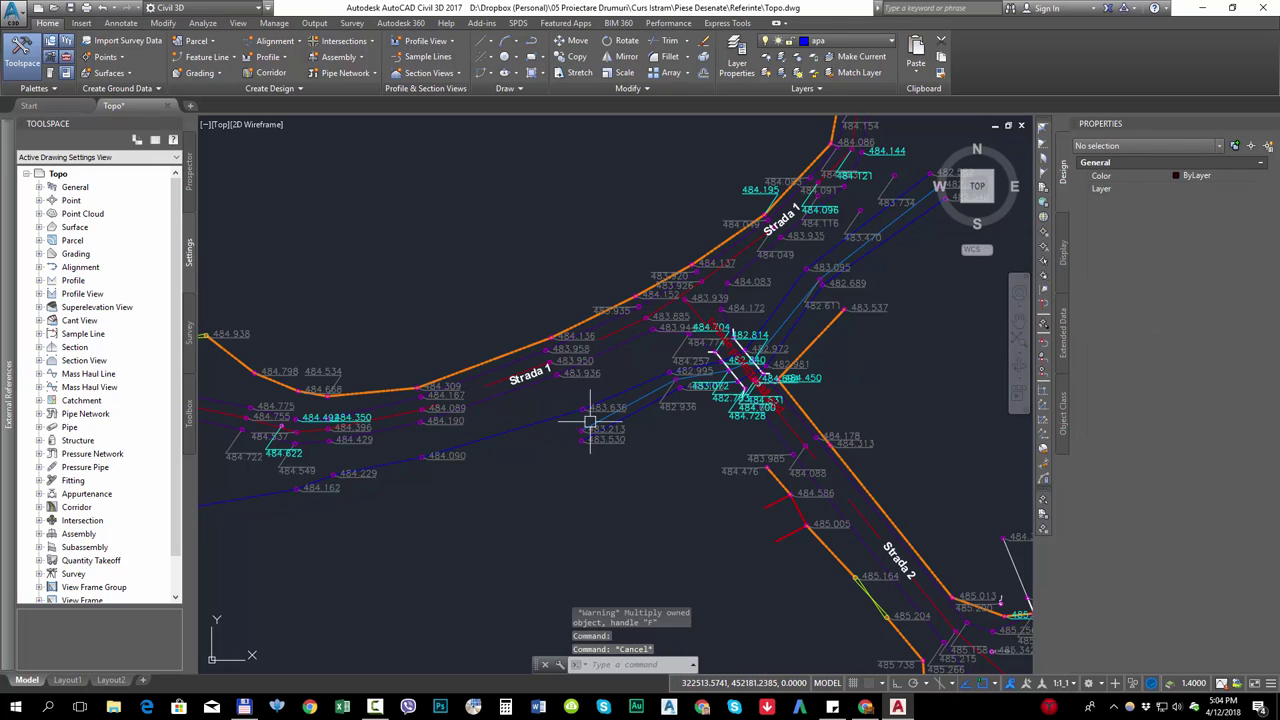
pyautogui.click(460, 368)
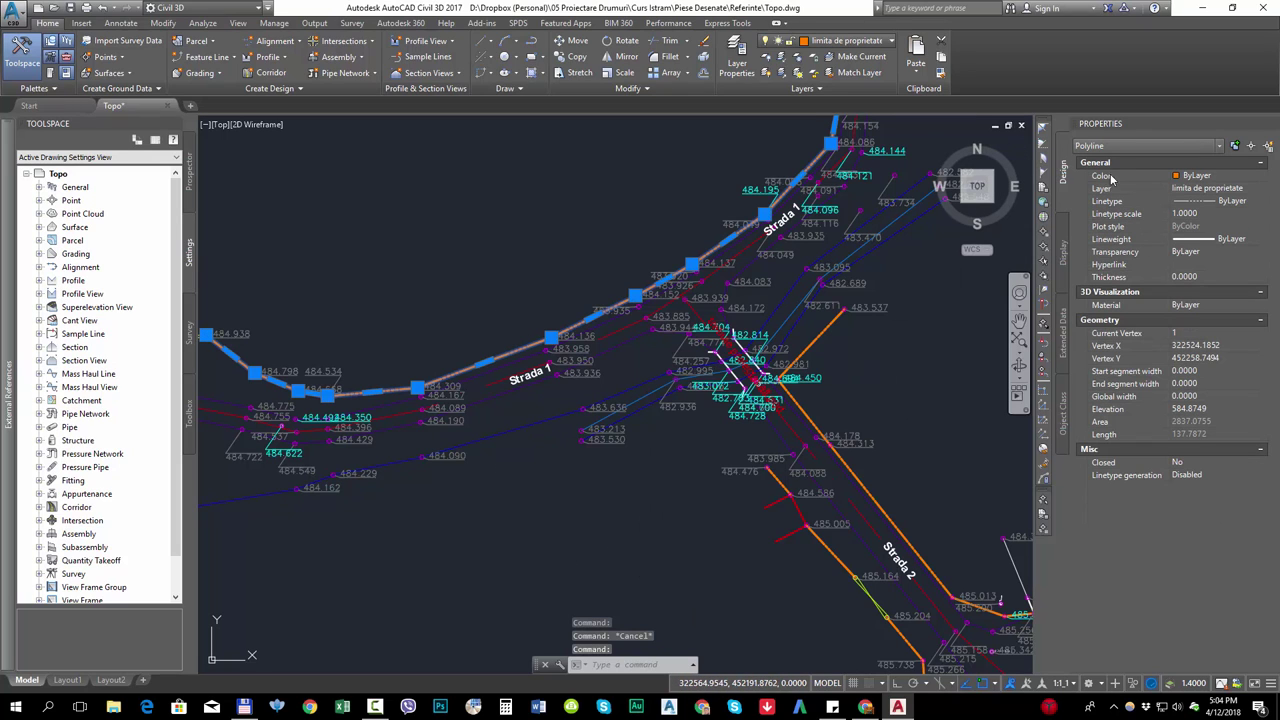
pyautogui.press('Escape')
# - Check the layer and elevation properties of the survey point labelled 483.636 below Strada 1
pyautogui.scroll(5, 578, 420)
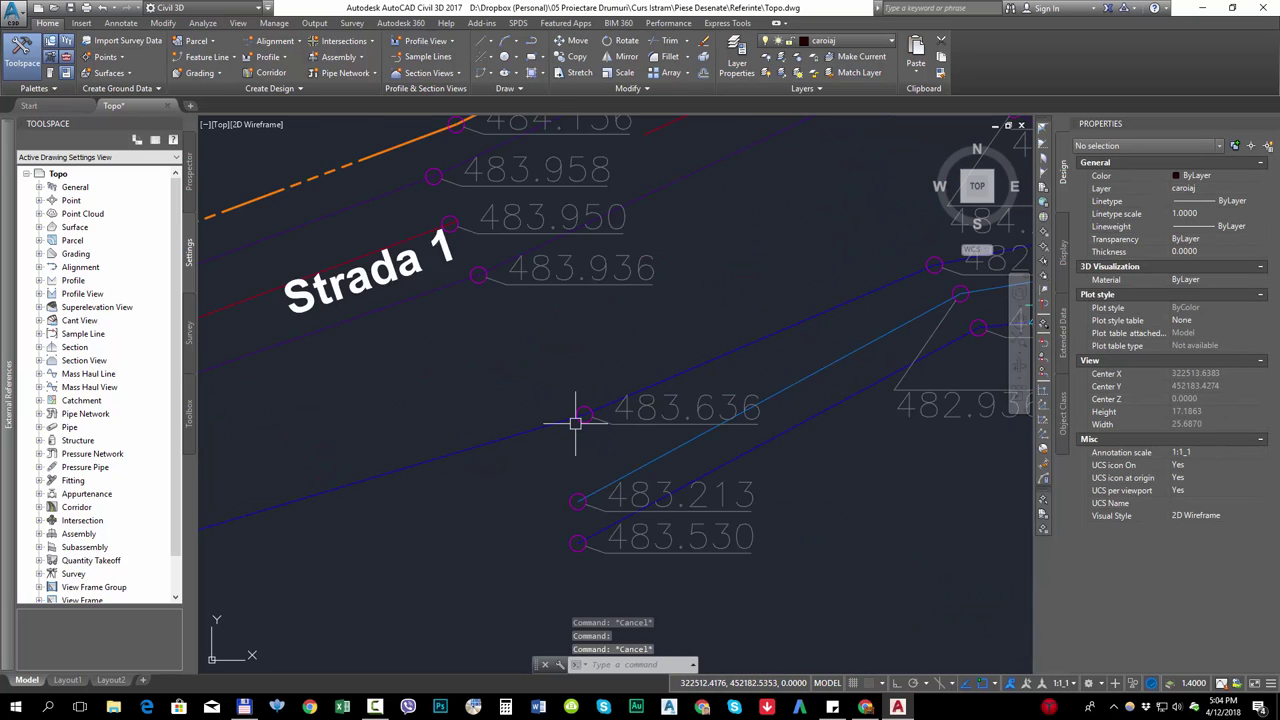
pyautogui.scroll(2, 578, 420)
pyautogui.click(586, 409)
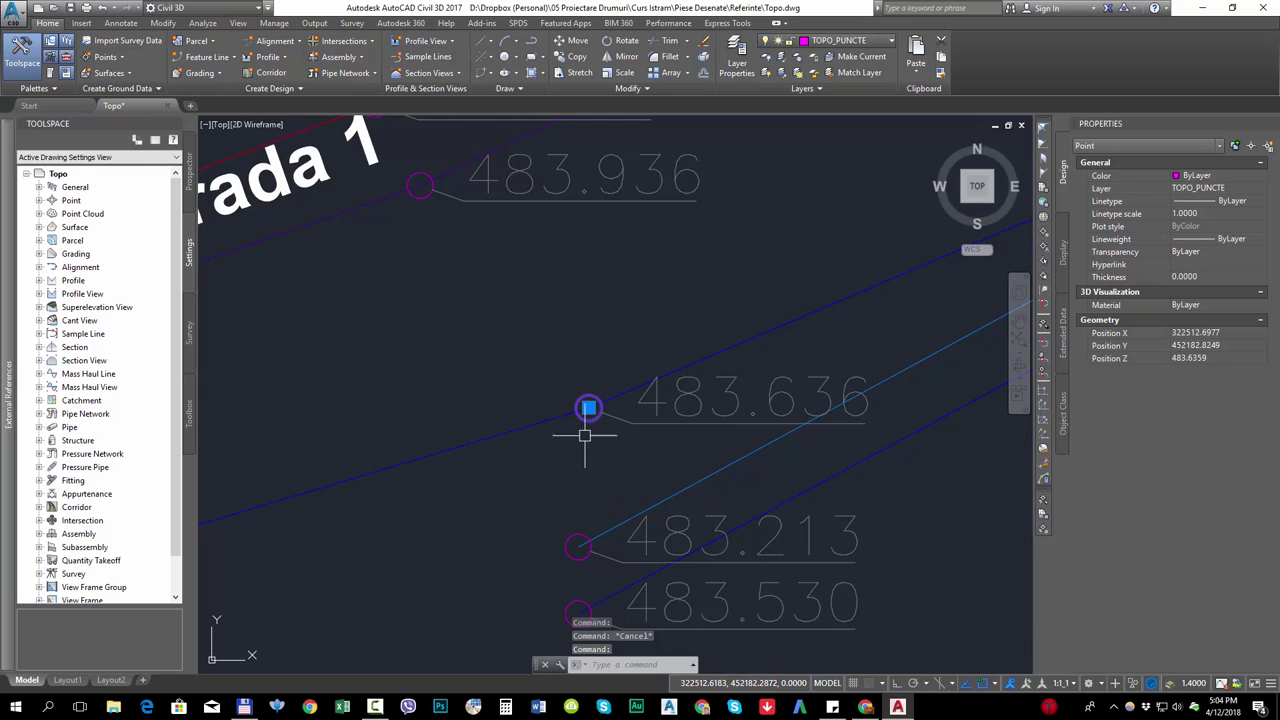
pyautogui.scroll(-2, 586, 426)
pyautogui.press('Escape')
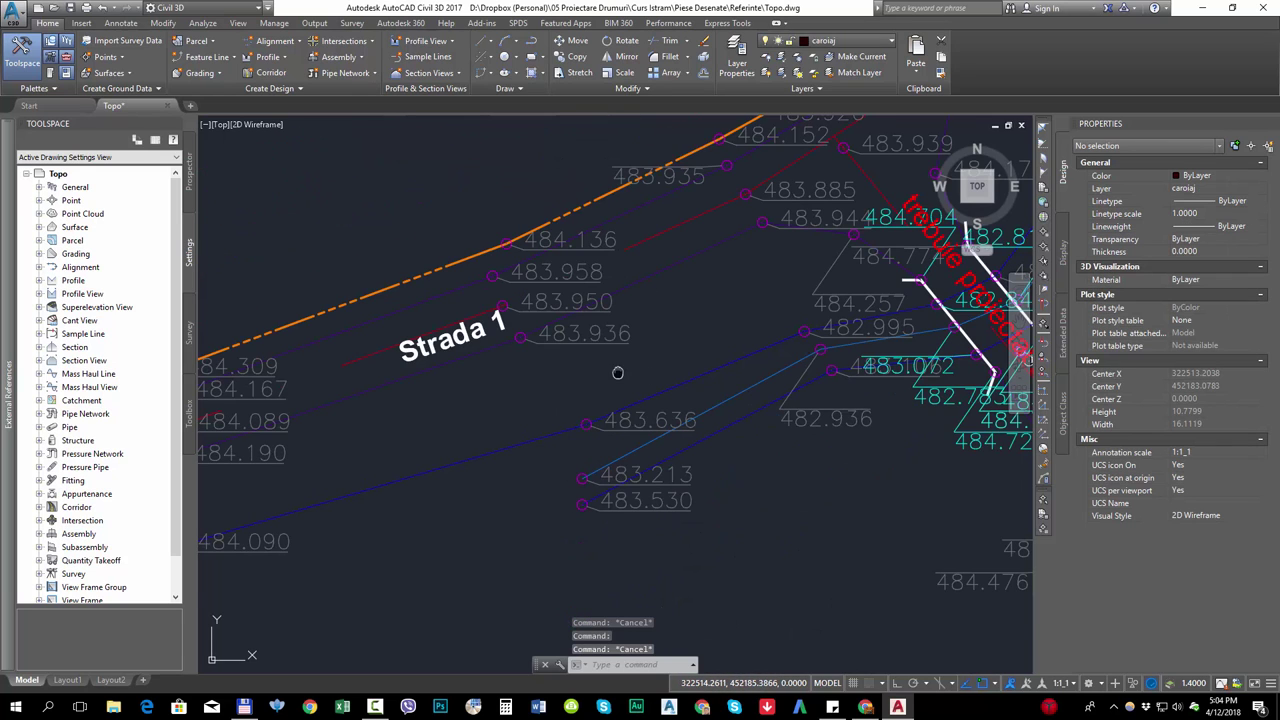
pyautogui.moveTo(617, 371); pyautogui.dragTo(617, 423, button='middle')
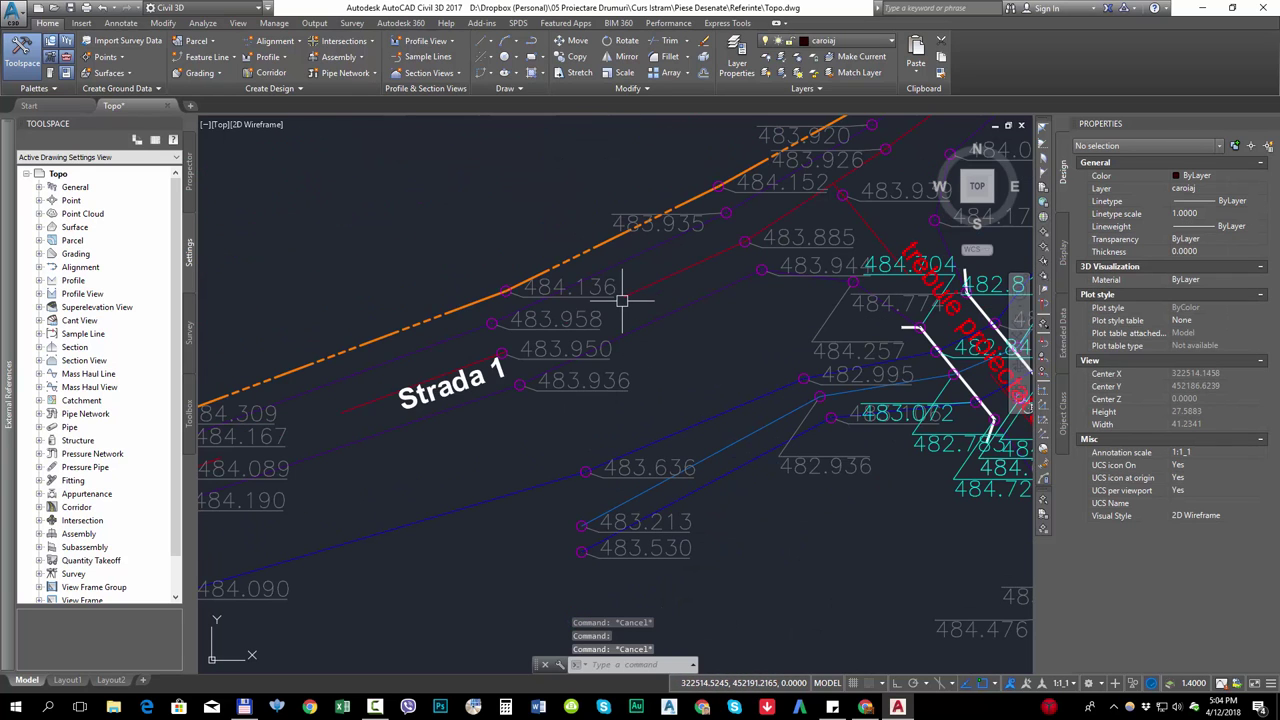
# - With the point labelled 483.636 selected, review the surface tools for moving blocks and text to elevation
pyautogui.click(163, 22)
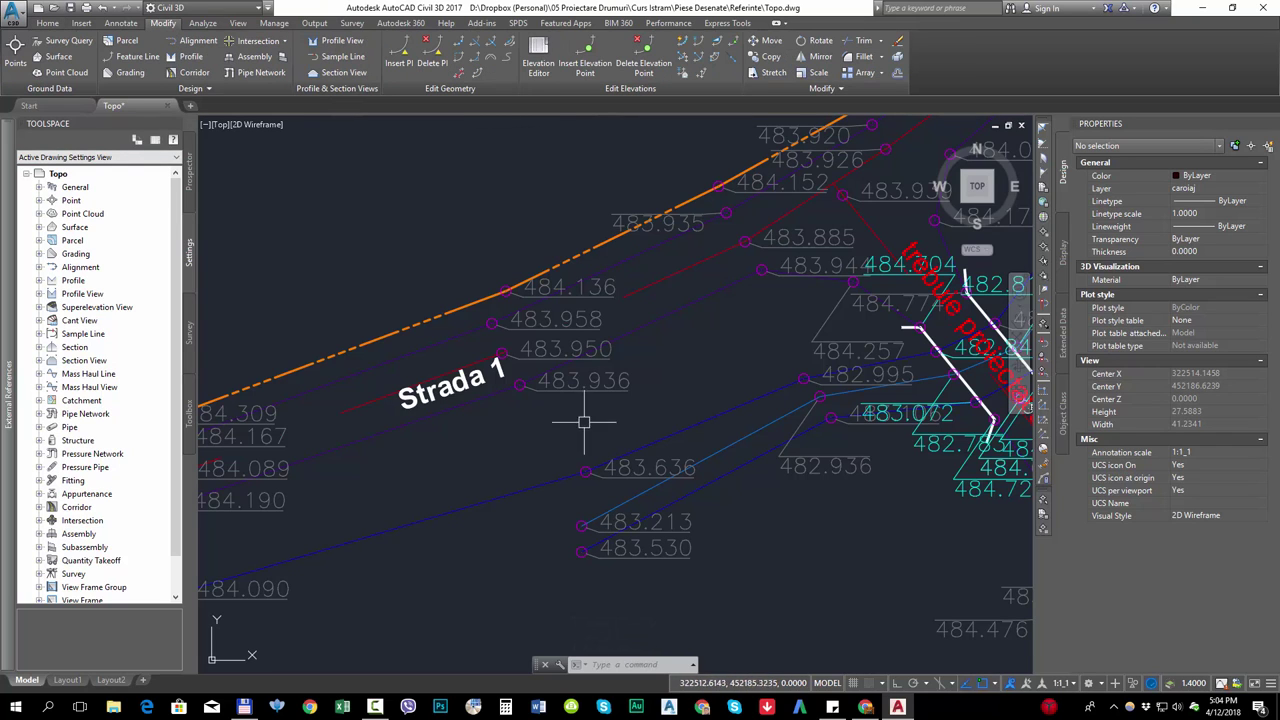
pyautogui.scroll(6, 580, 471)
pyautogui.click(600, 460)
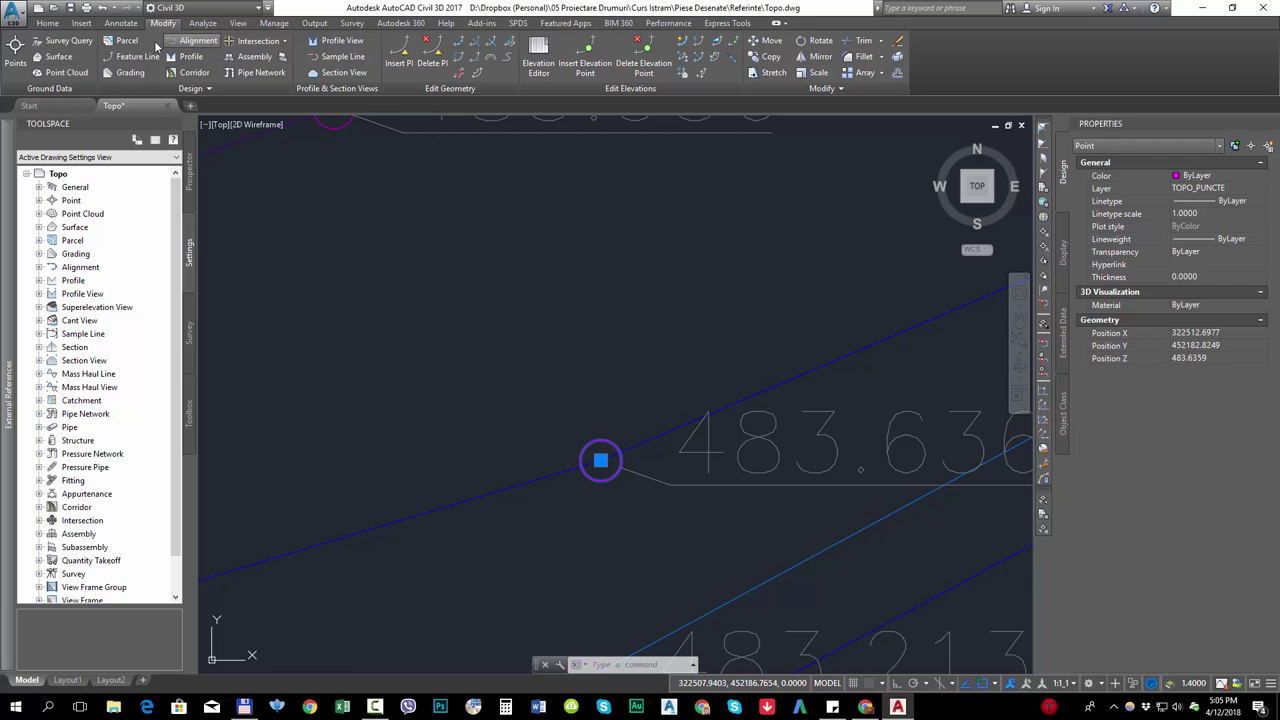
pyautogui.click(58, 56)
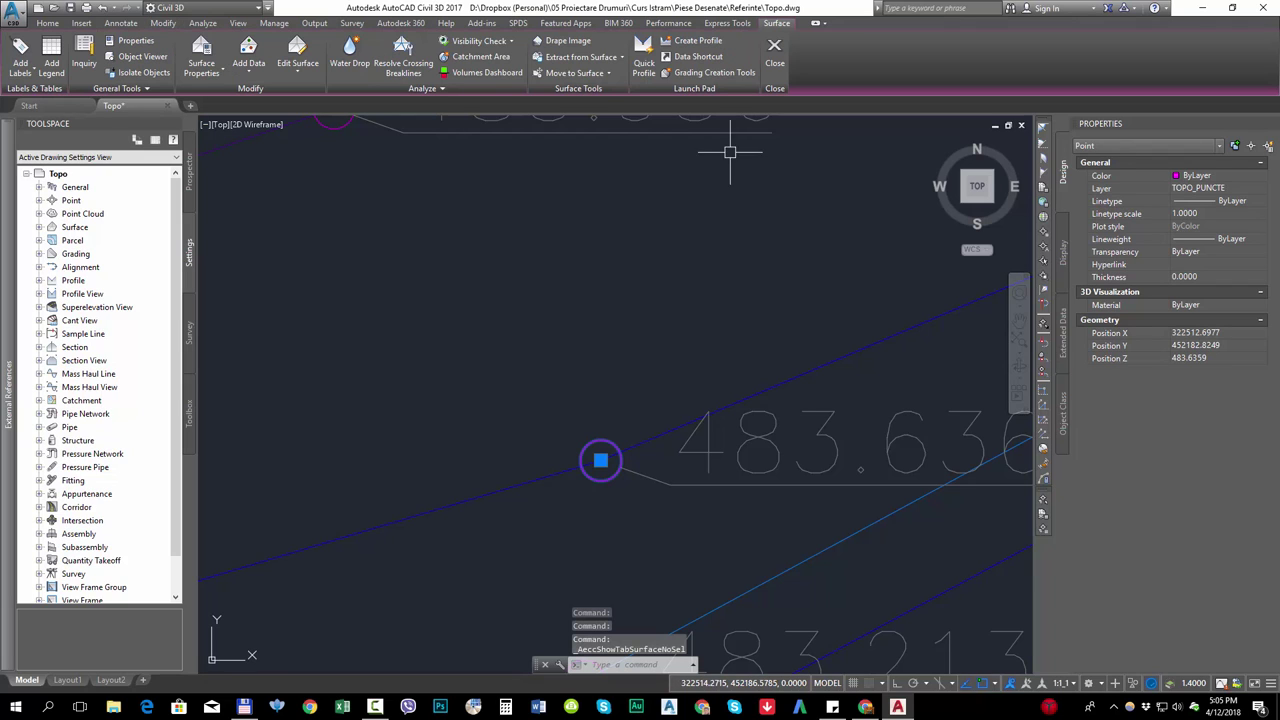
pyautogui.click(587, 75)
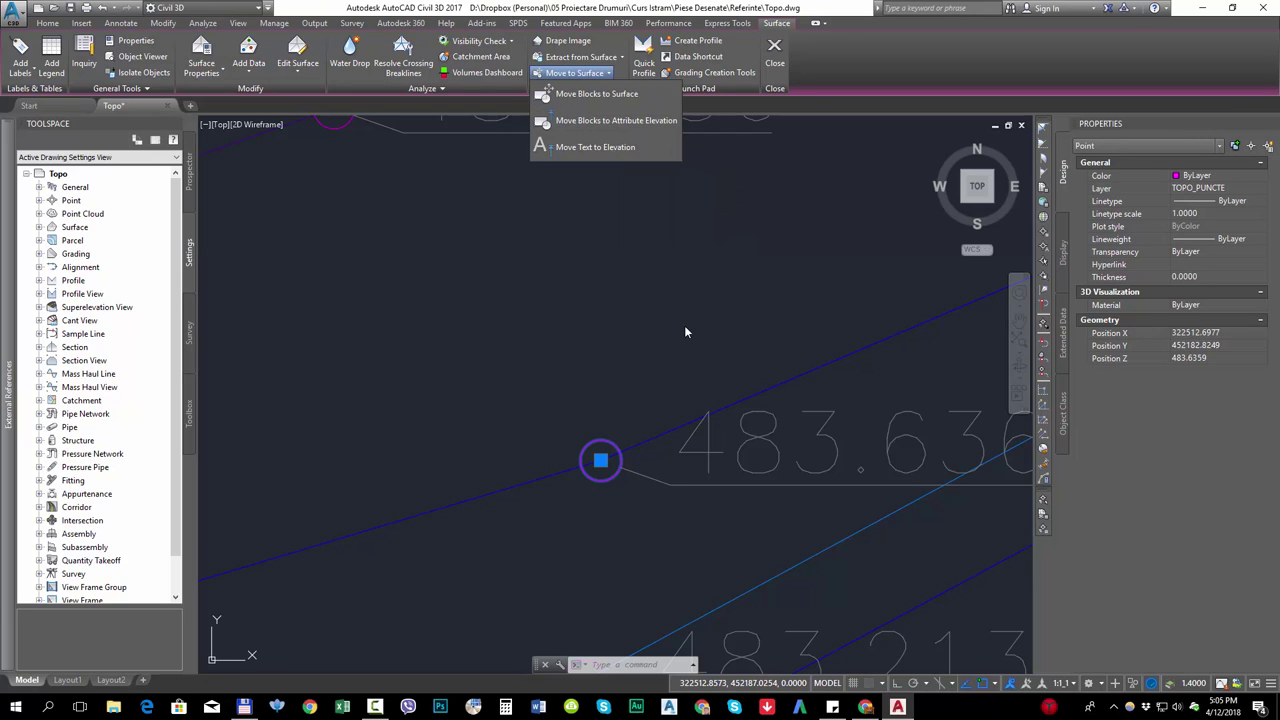
pyautogui.press('Escape')
pyautogui.press('Escape')
pyautogui.press('Escape')
pyautogui.scroll(-5, 646, 323)
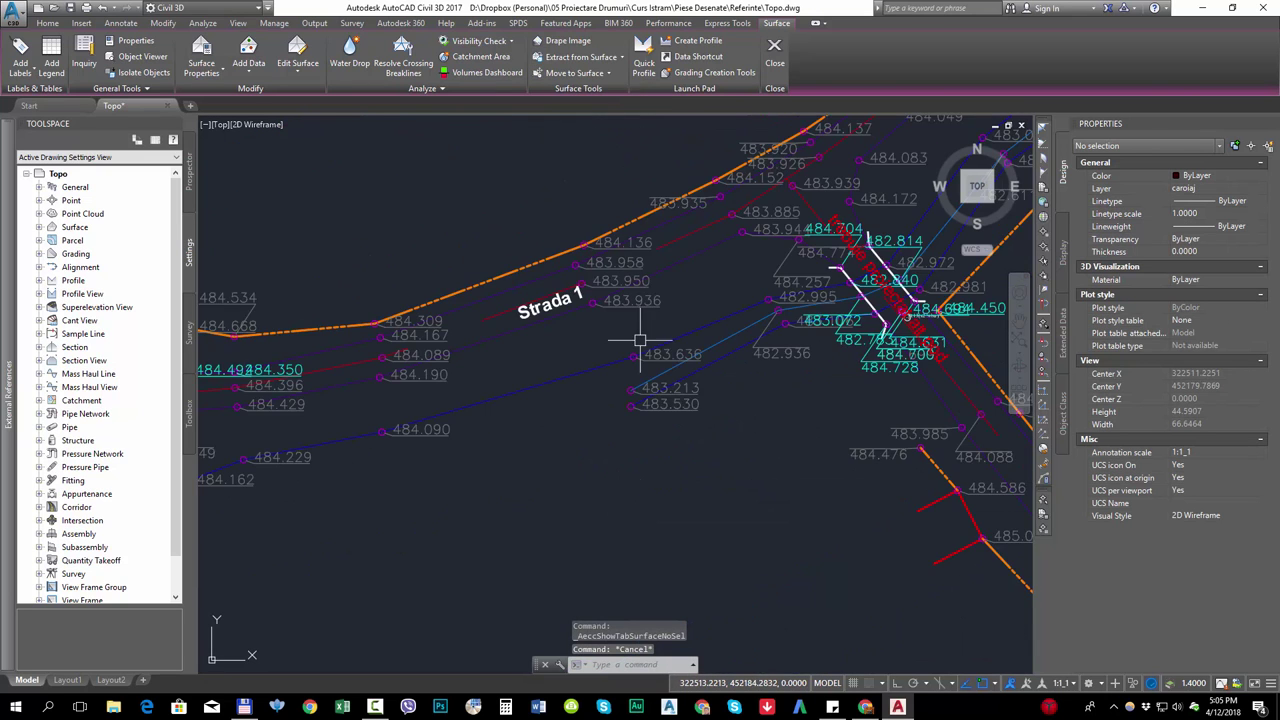
# - Select all points similar to the survey point labelled 483.636 and cut them to the clipboard
pyautogui.scroll(5, 639, 342)
pyautogui.click(634, 358)
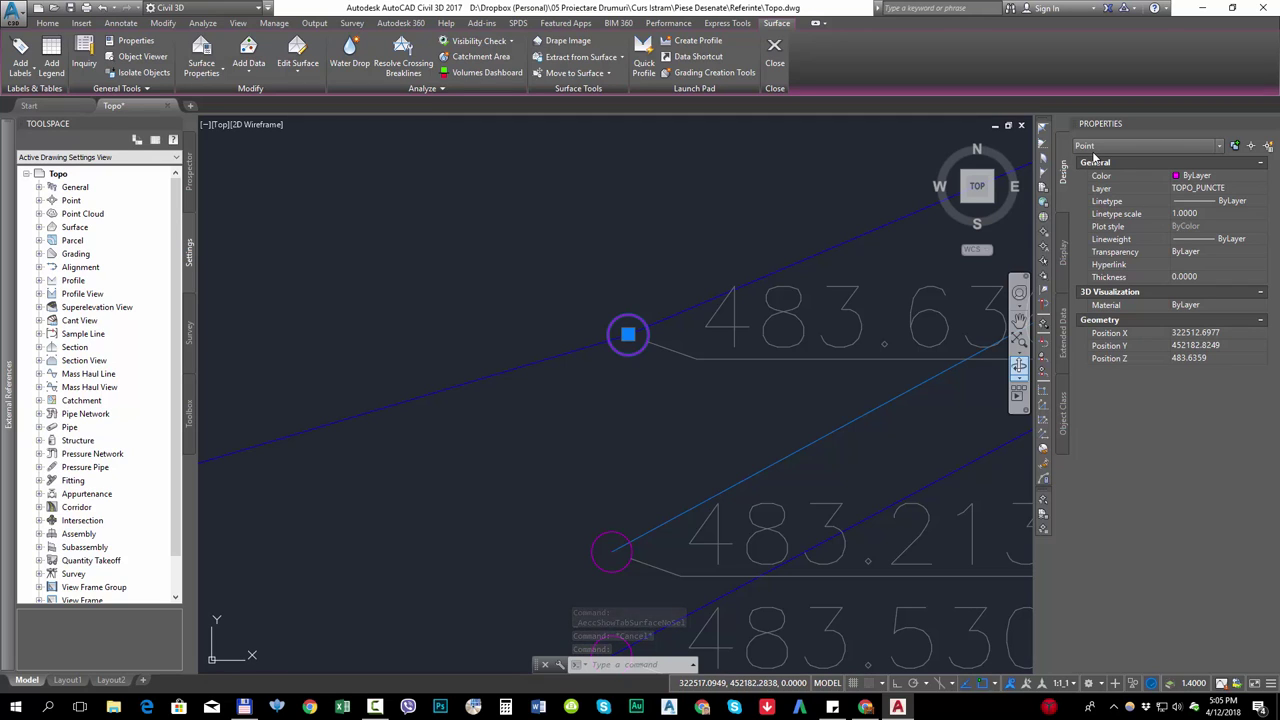
pyautogui.scroll(-2, 674, 389)
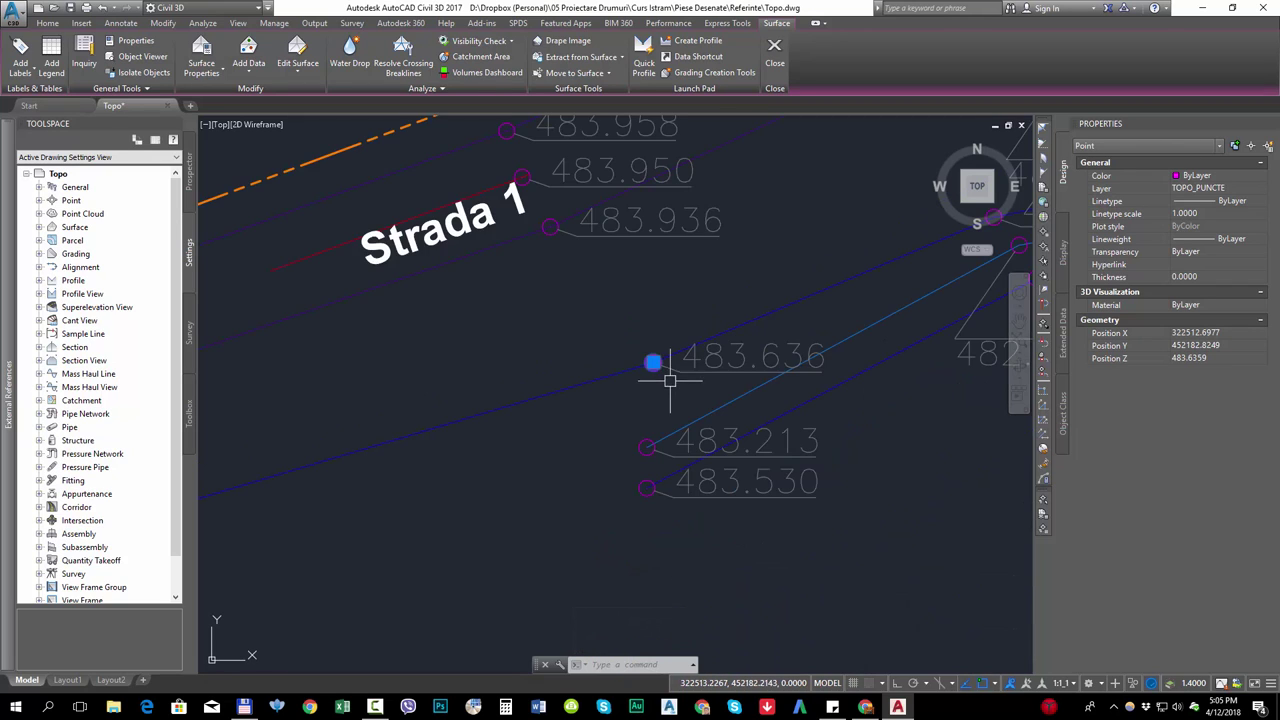
pyautogui.rightClick(648, 352)
pyautogui.click(693, 519)
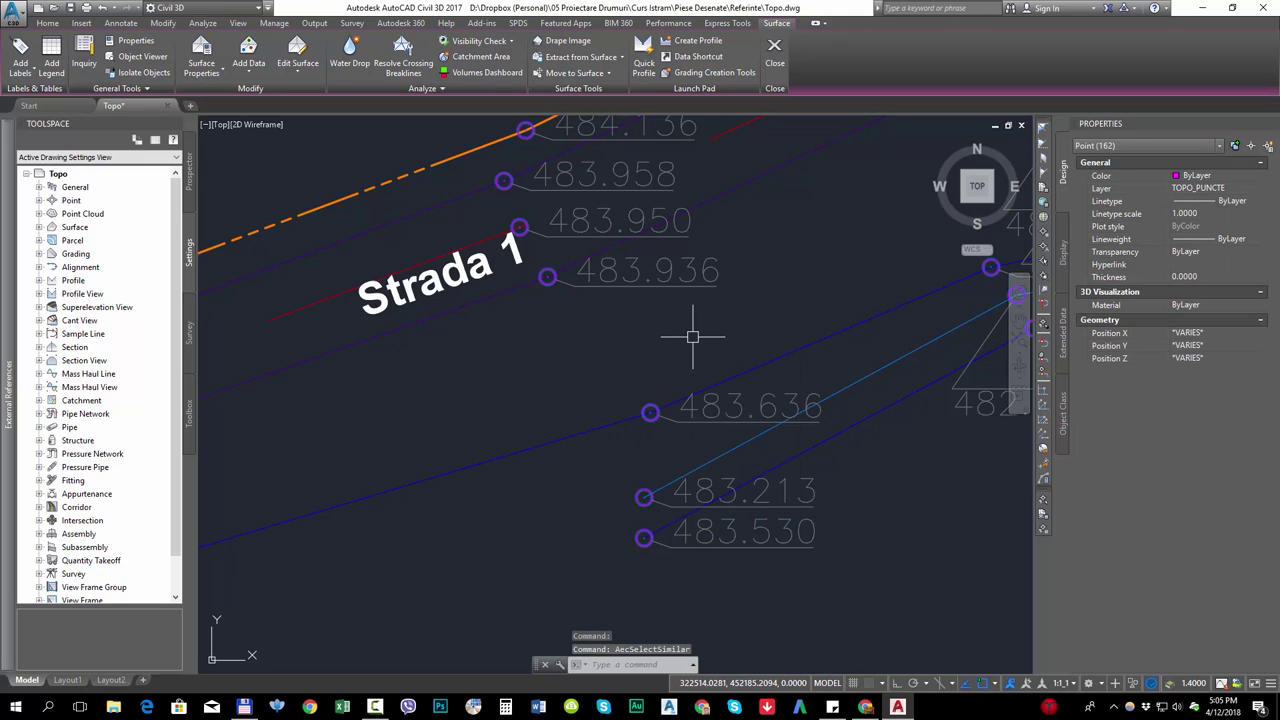
pyautogui.hotkey('ctrl', 'x')
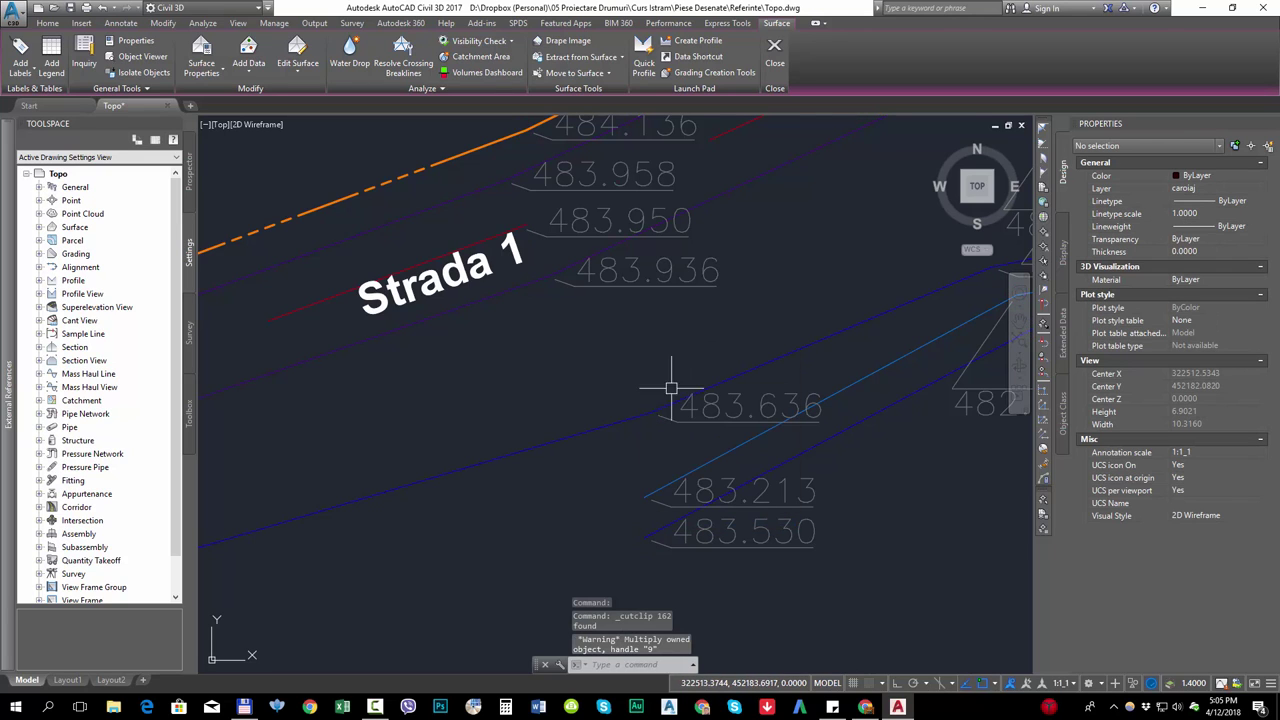
# - Start a new drawing with the No Template - Metric option
pyautogui.scroll(-3, 674, 405)
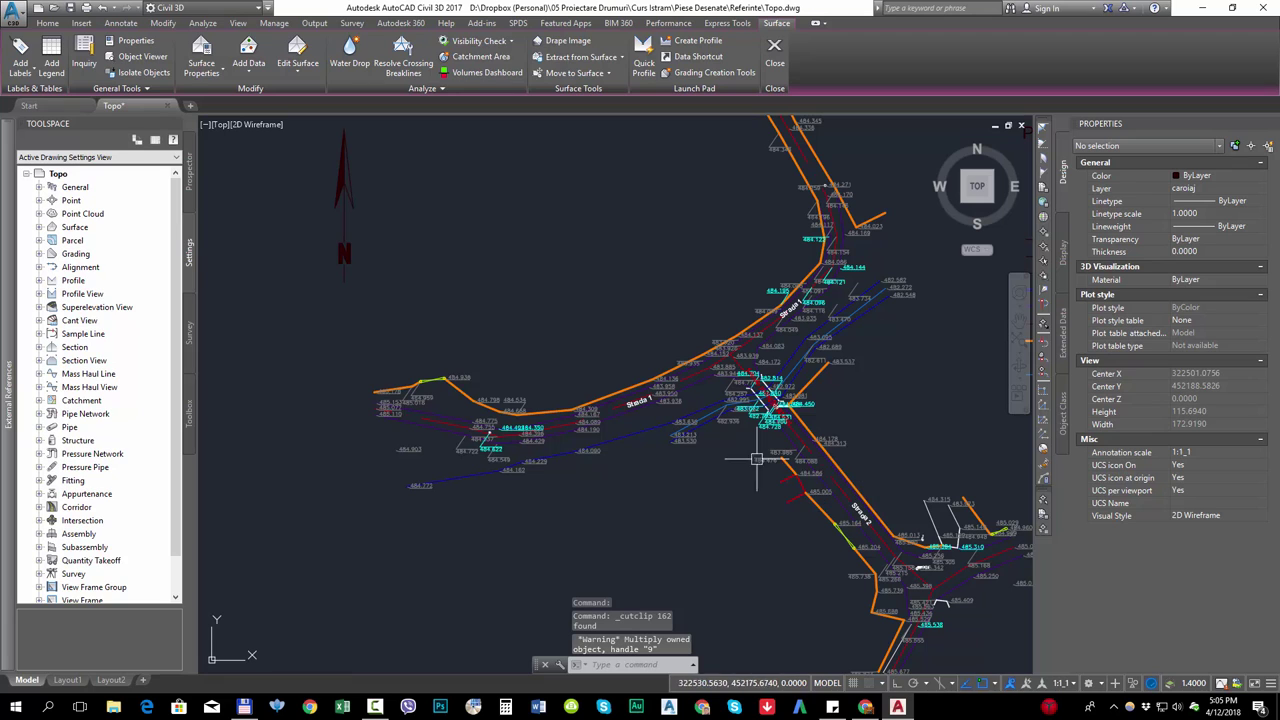
pyautogui.moveTo(828, 404); pyautogui.dragTo(812, 416, button='middle')
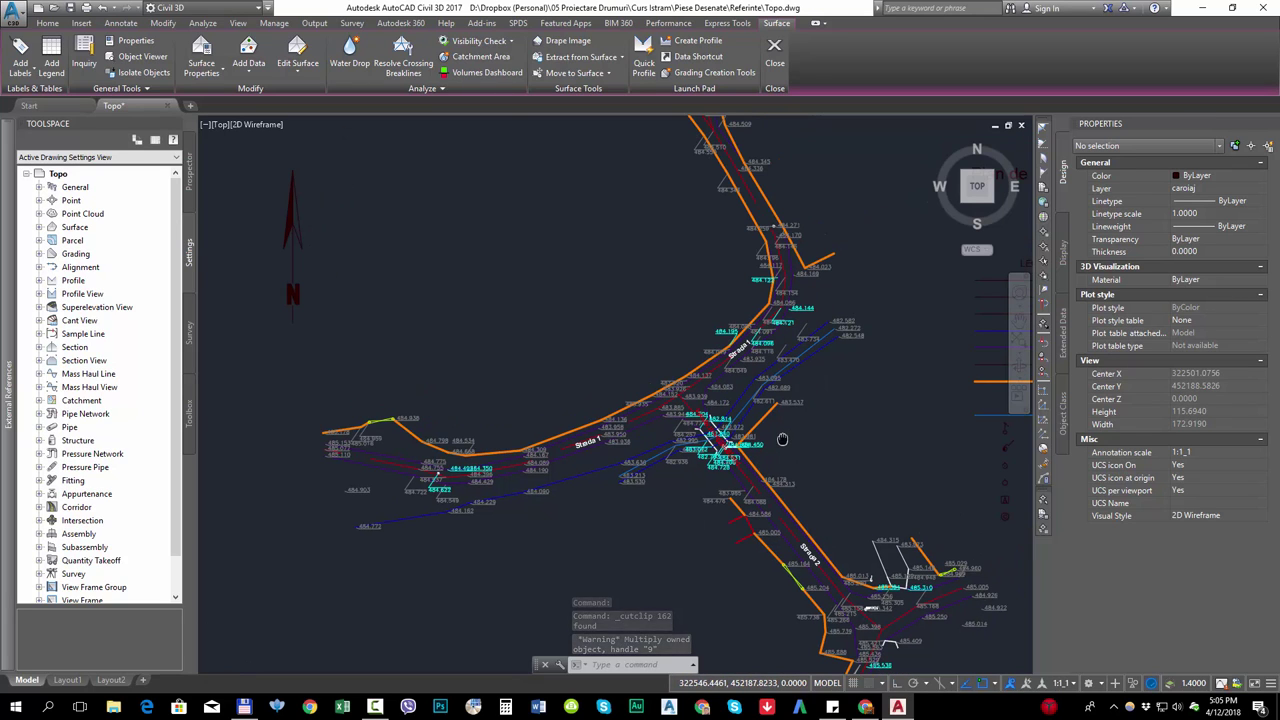
pyautogui.click(29, 105)
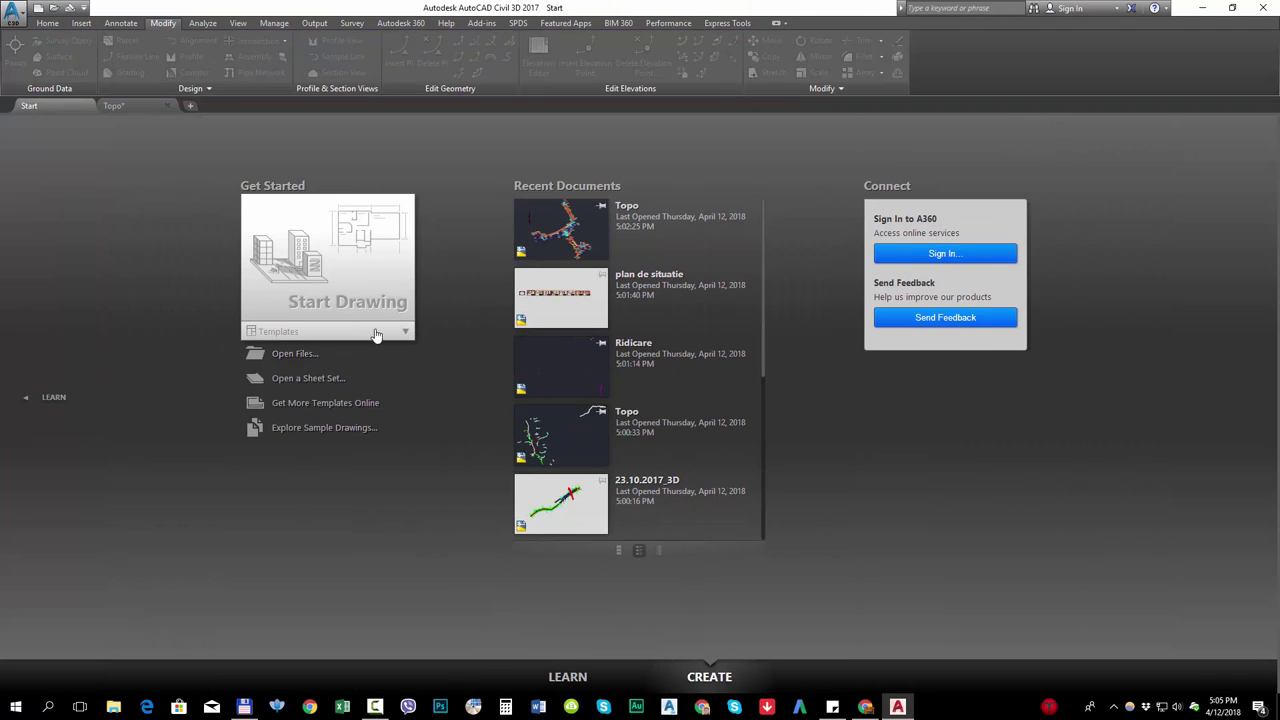
pyautogui.click(320, 331)
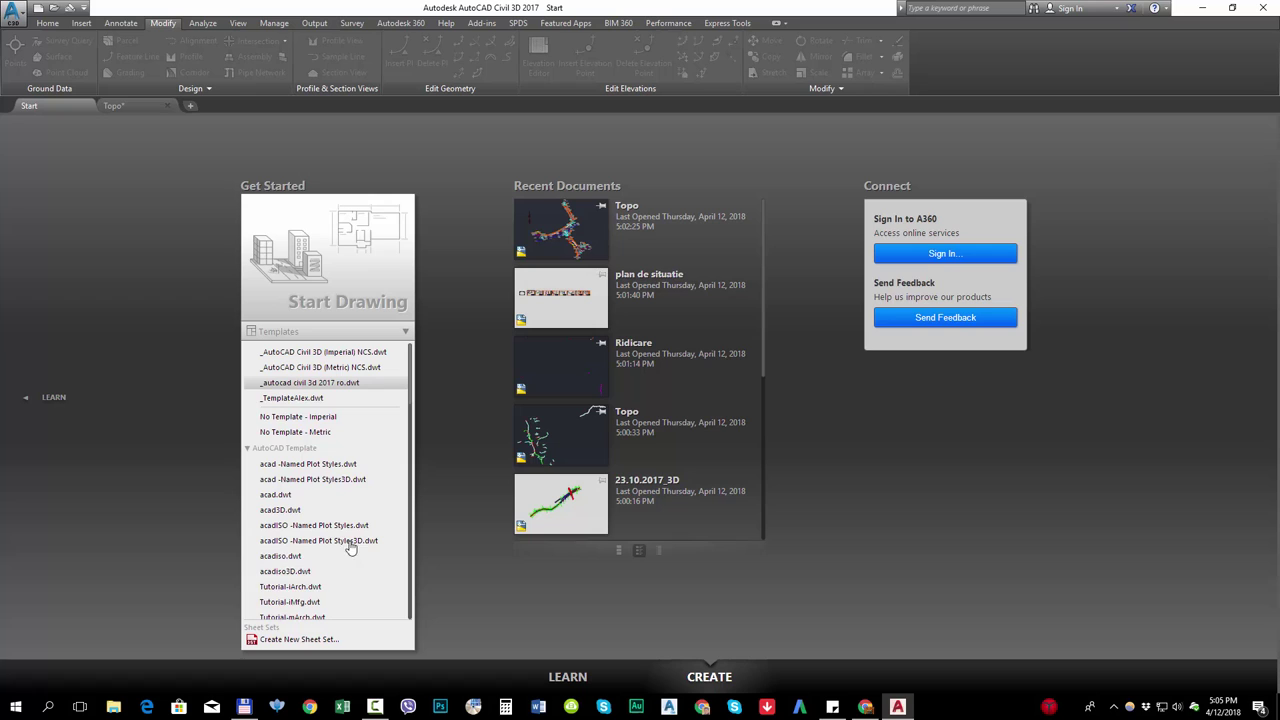
pyautogui.click(342, 437)
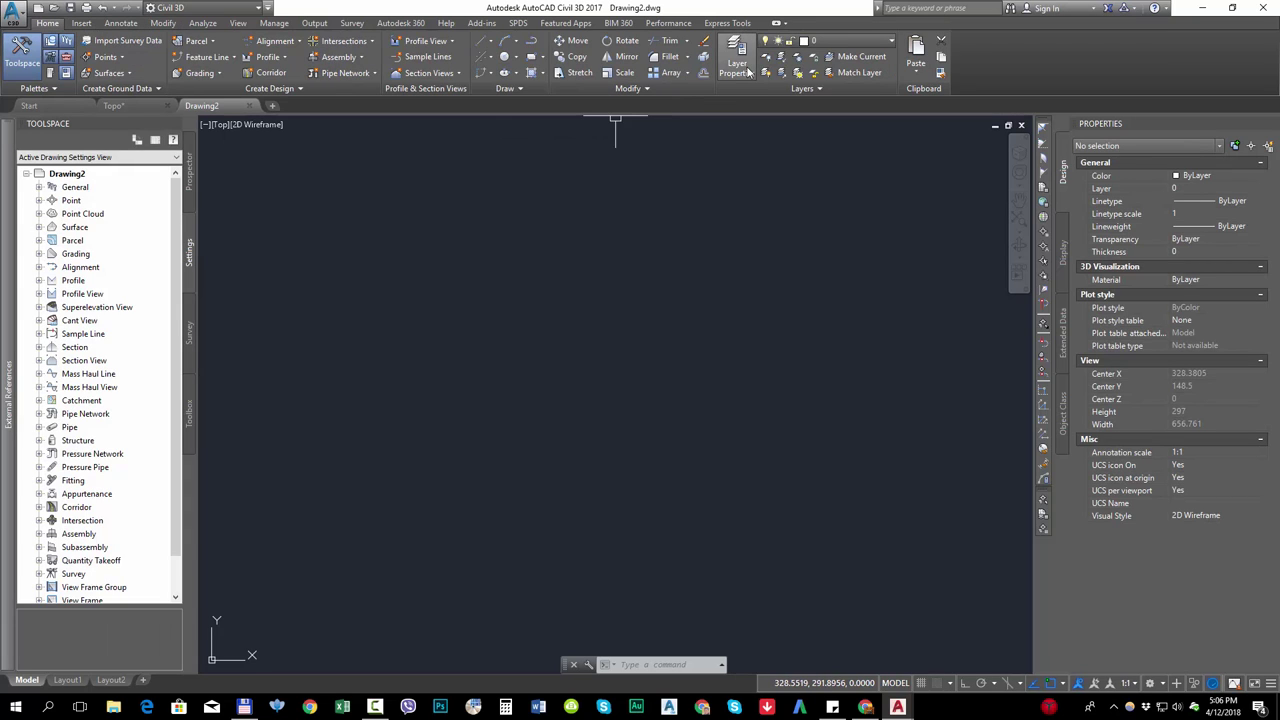
# - Check the layer list of the new drawing
pyautogui.click(738, 62)
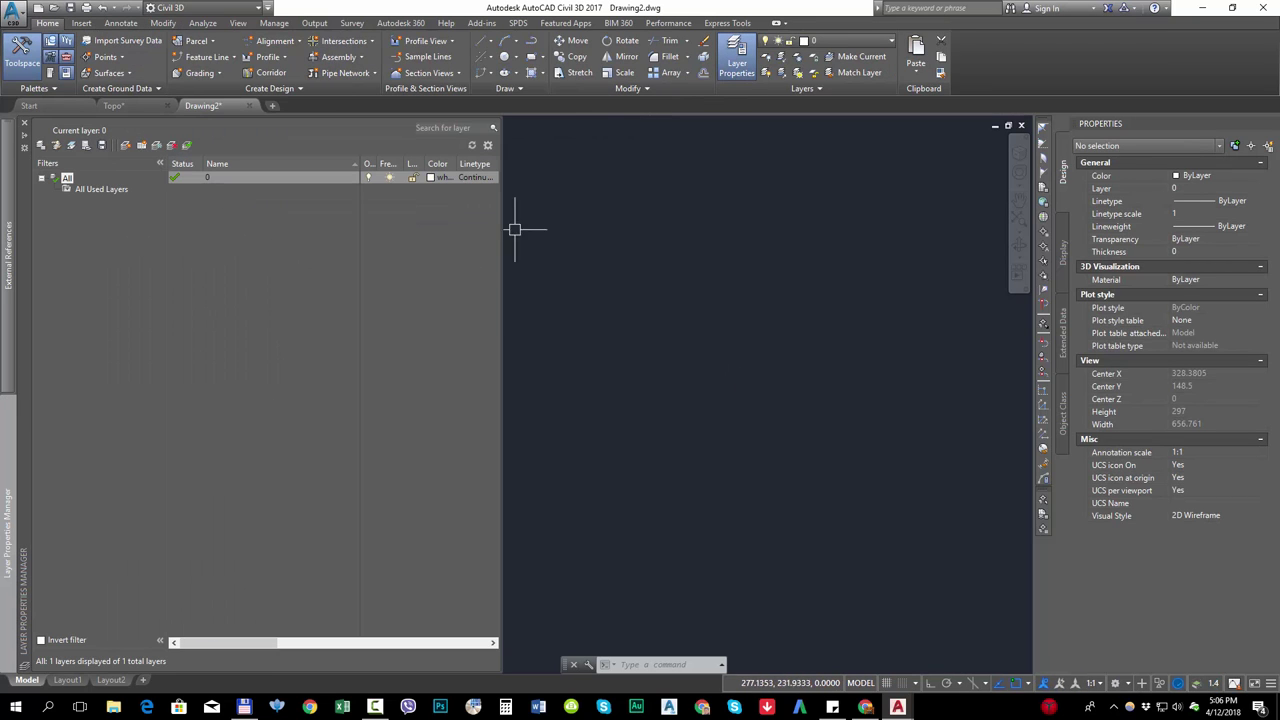
pyautogui.click(722, 391)
pyautogui.click(711, 418)
pyautogui.scroll(-2, 717, 419)
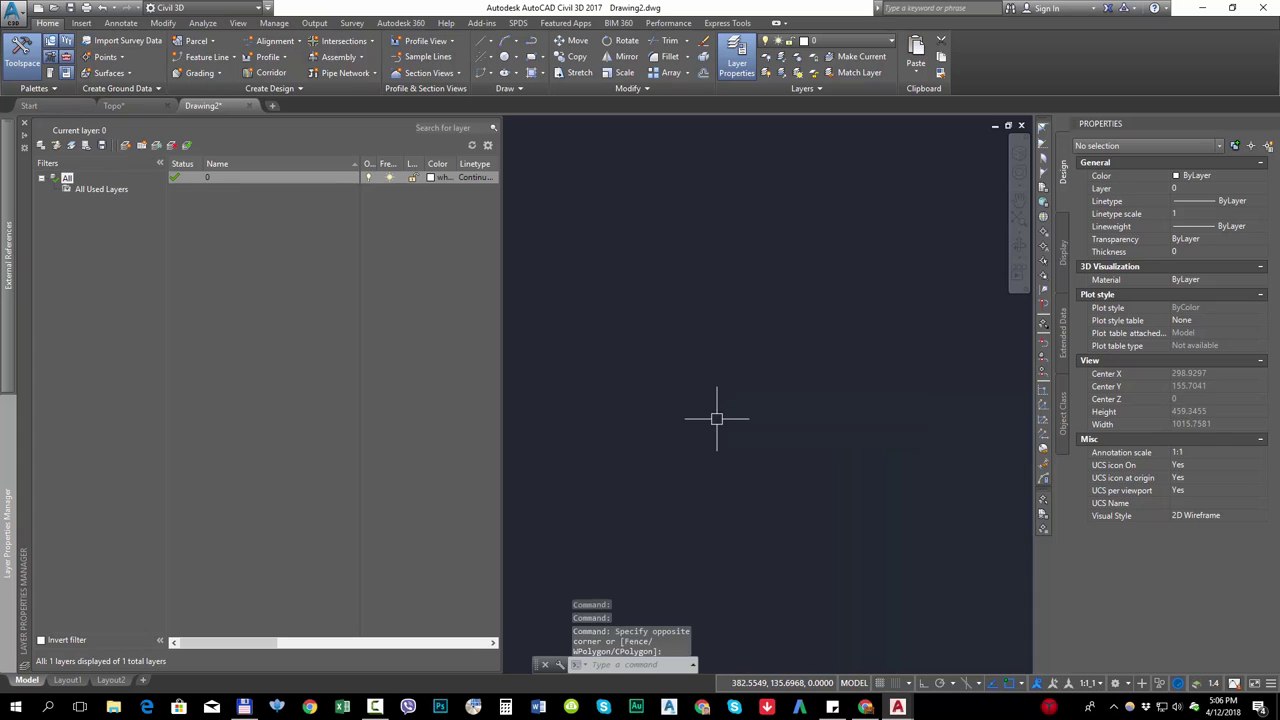
# - Paste the cut survey points into the new drawing at their original coordinates and fit them in view
pyautogui.rightClick(678, 285)
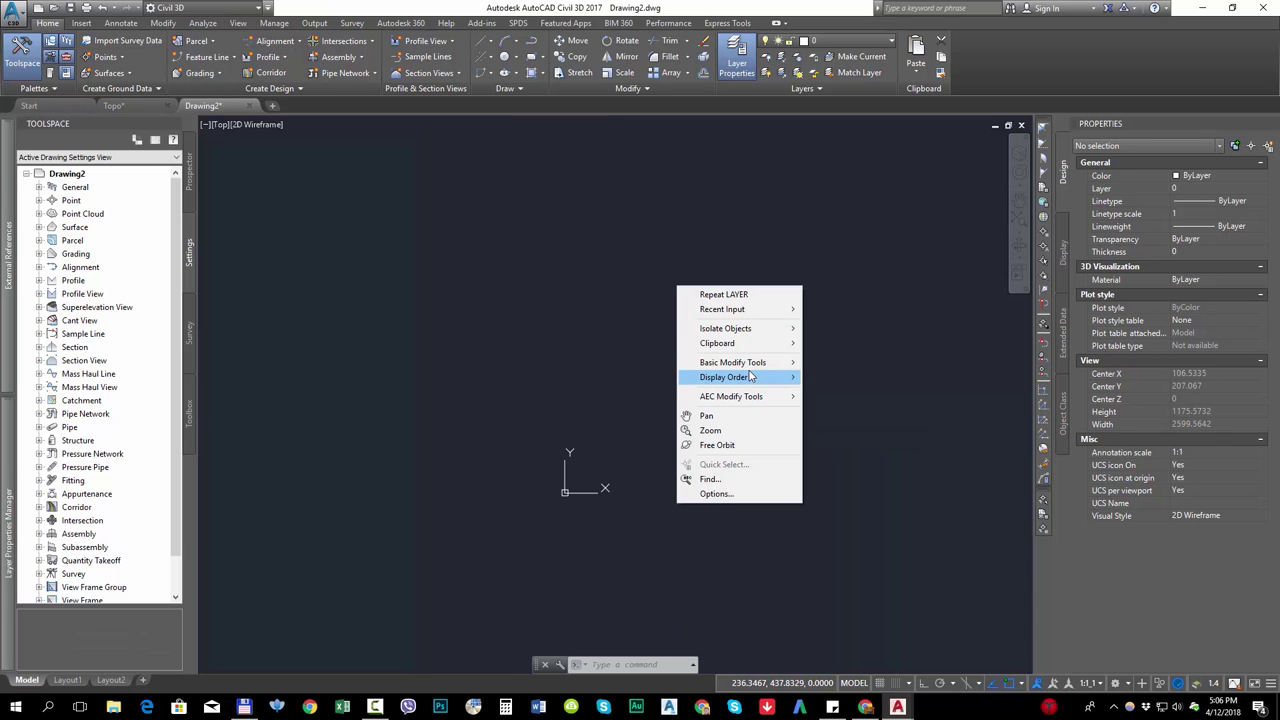
pyautogui.moveTo(740, 343)
pyautogui.click(857, 416)
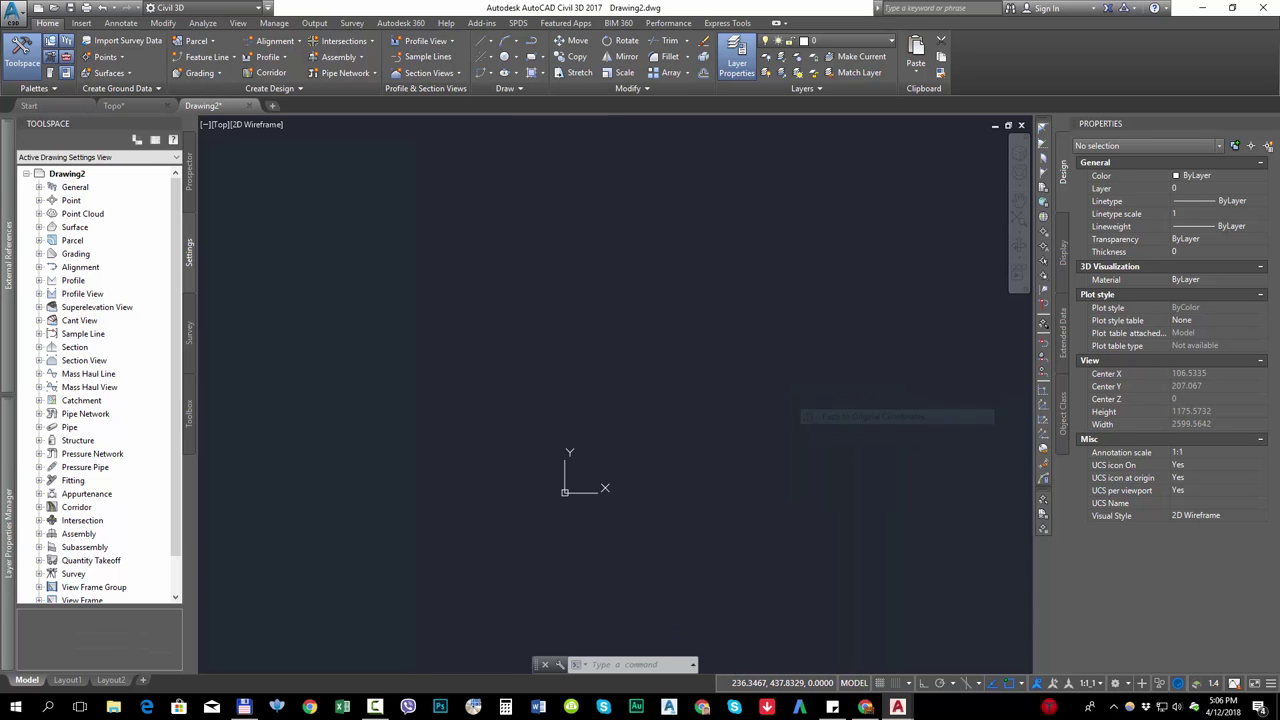
pyautogui.middleClick(651, 394)
pyautogui.middleClick(651, 394)
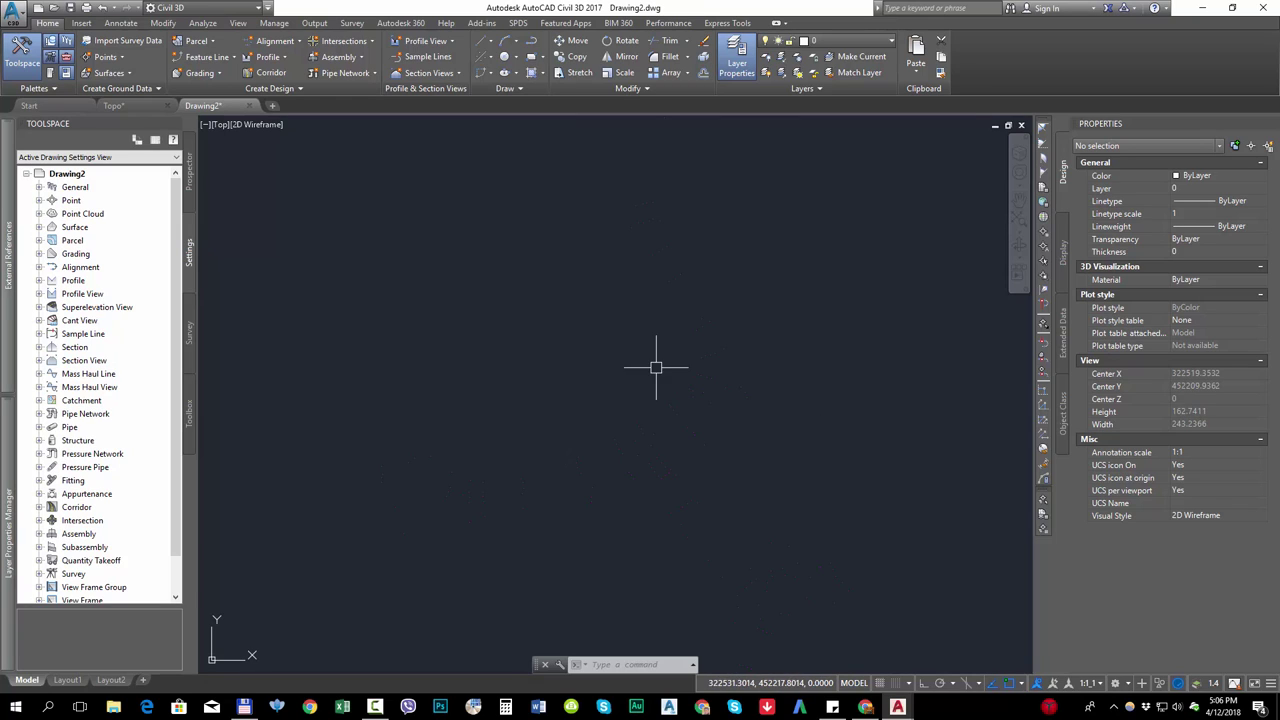
# - Viewing the pasted points in 3D, erase the single TOPO_PUNCTE point at elevation 485.8139
pyautogui.moveTo(678, 479)
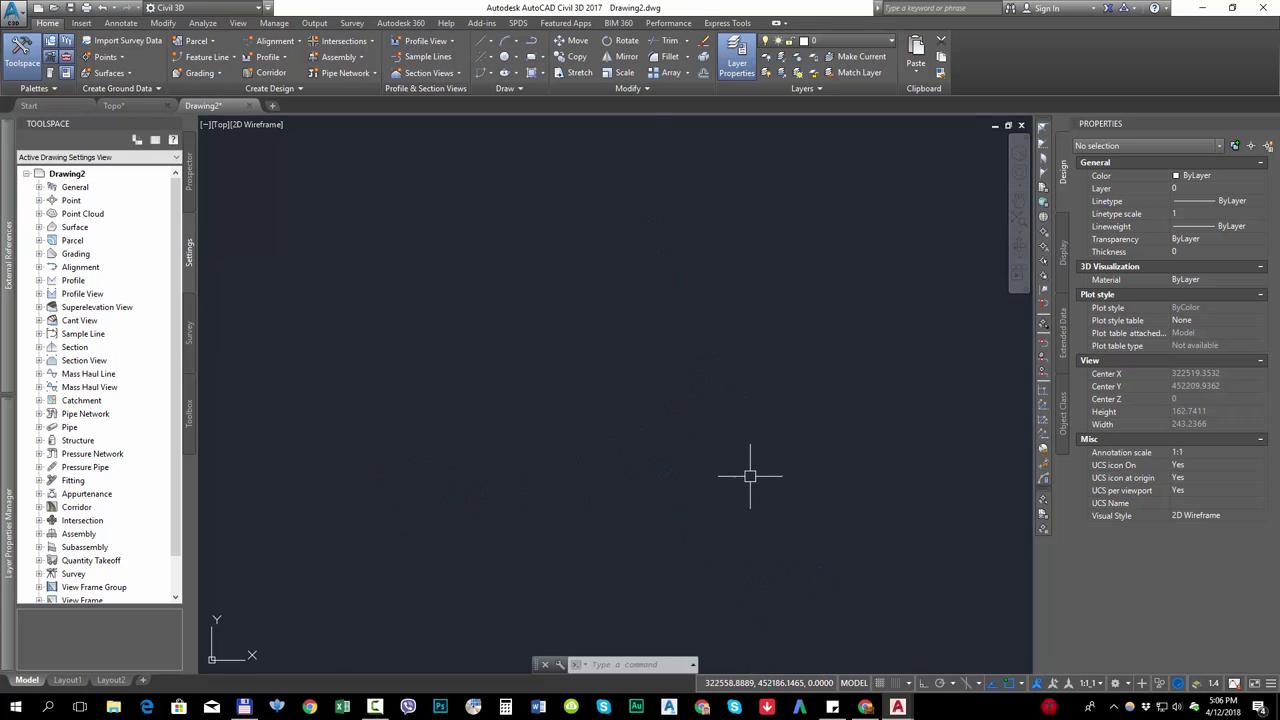
pyautogui.moveTo(730, 518); pyautogui.dragTo(734, 491, button='middle')
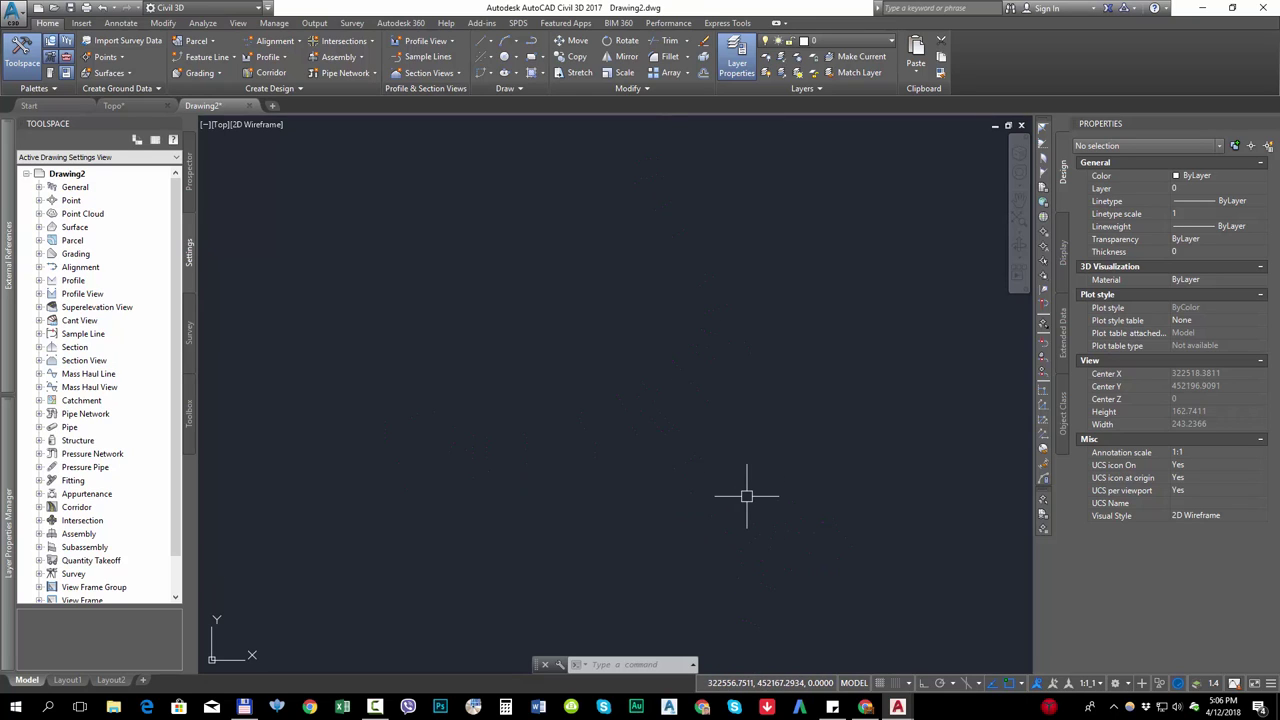
pyautogui.keyDown('shift'); pyautogui.moveTo(686, 557); pyautogui.dragTo(699, 394, button='middle'); pyautogui.keyUp('shift')
pyautogui.keyDown('shift'); pyautogui.moveTo(686, 463); pyautogui.dragTo(557, 486, button='middle'); pyautogui.keyUp('shift')
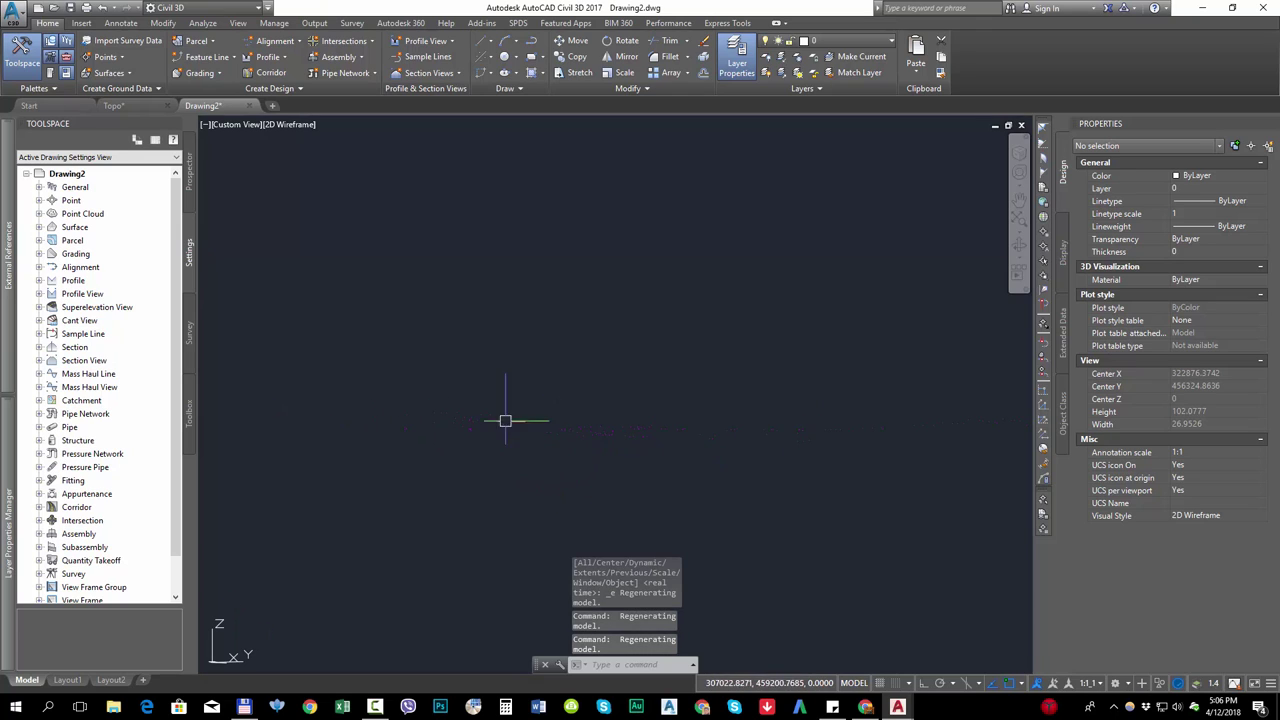
pyautogui.keyDown('shift'); pyautogui.moveTo(666, 457); pyautogui.dragTo(640, 460, button='middle'); pyautogui.keyUp('shift')
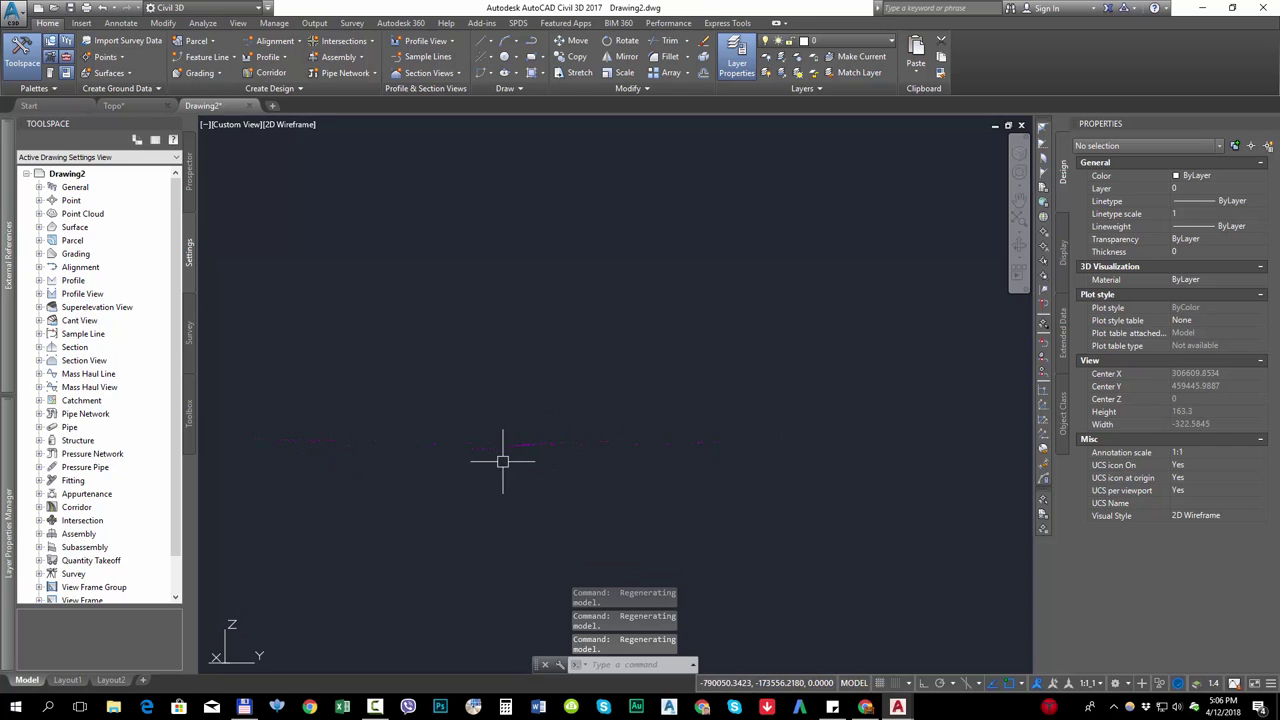
pyautogui.keyDown('shift'); pyautogui.moveTo(503, 463); pyautogui.dragTo(759, 433, button='middle'); pyautogui.keyUp('shift')
pyautogui.click(763, 405)
pyautogui.click(714, 366)
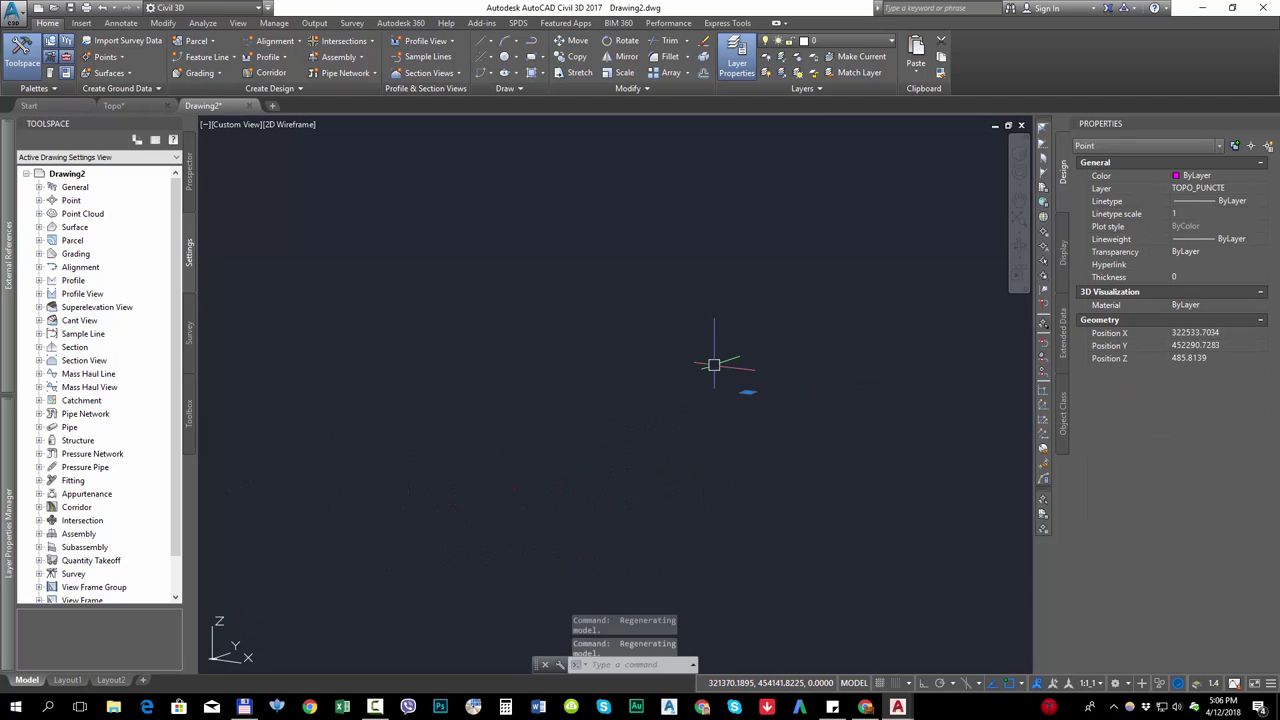
pyautogui.write('e')
pyautogui.press('Return')
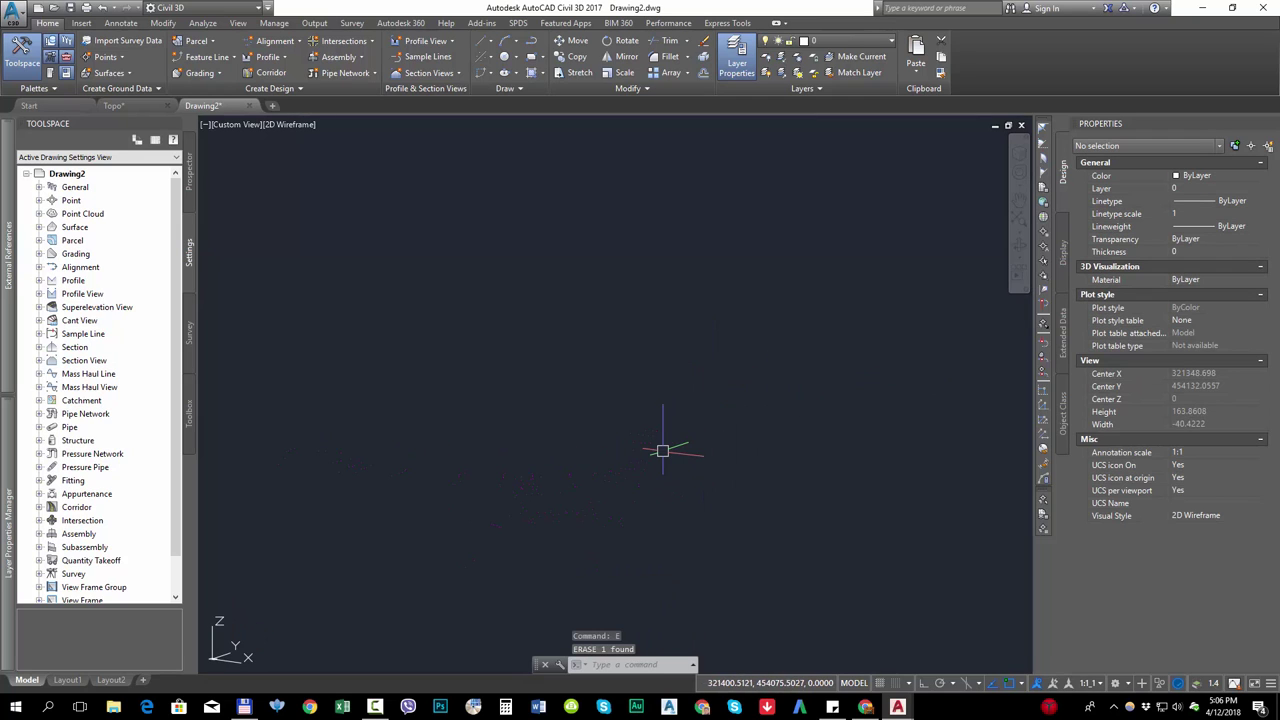
# - Examine the remaining points from the side and check the elevation of one near the middle of the row
pyautogui.keyDown('shift'); pyautogui.moveTo(576, 550); pyautogui.dragTo(580, 517, button='middle'); pyautogui.keyUp('shift')
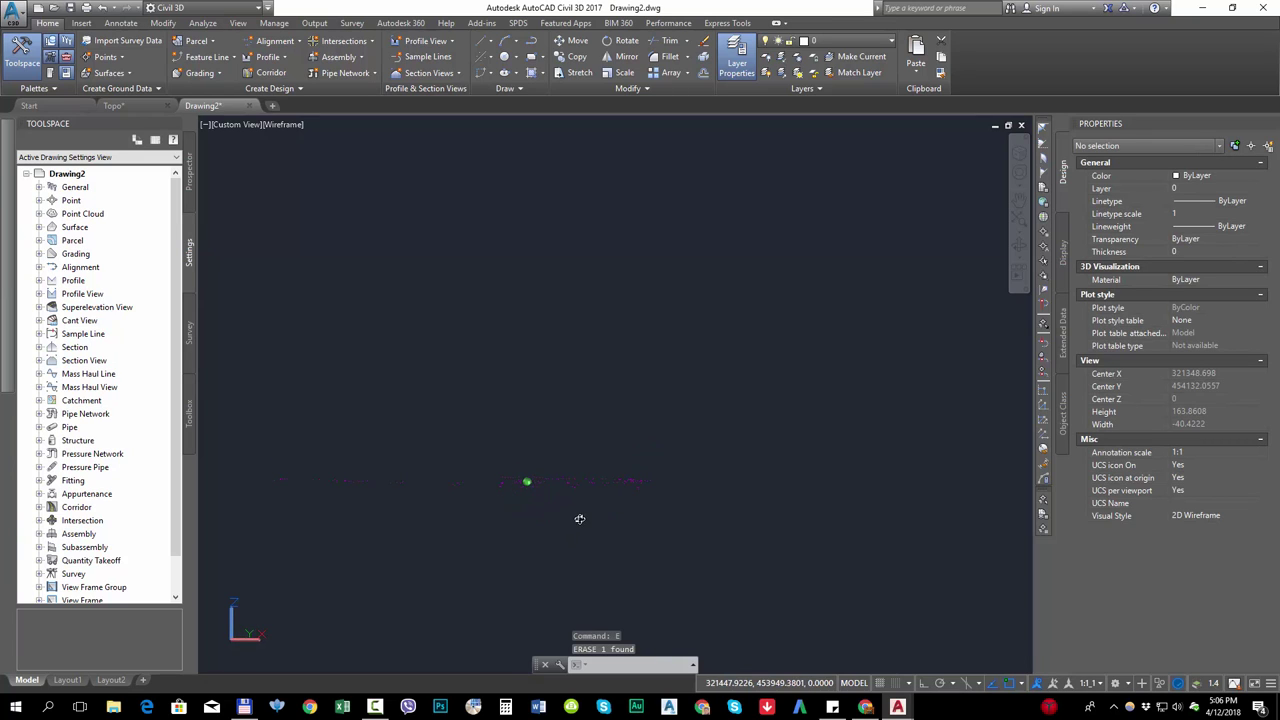
pyautogui.middleClick(563, 535)
pyautogui.middleClick(563, 535)
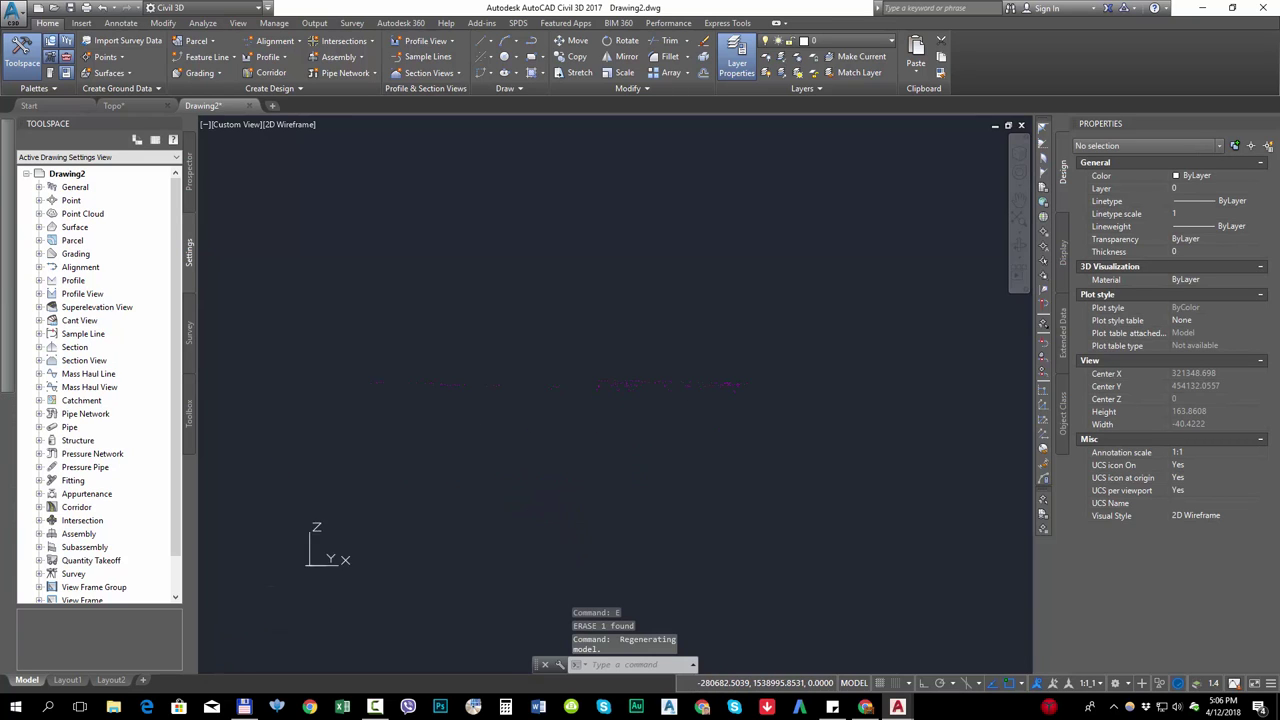
pyautogui.click(646, 394)
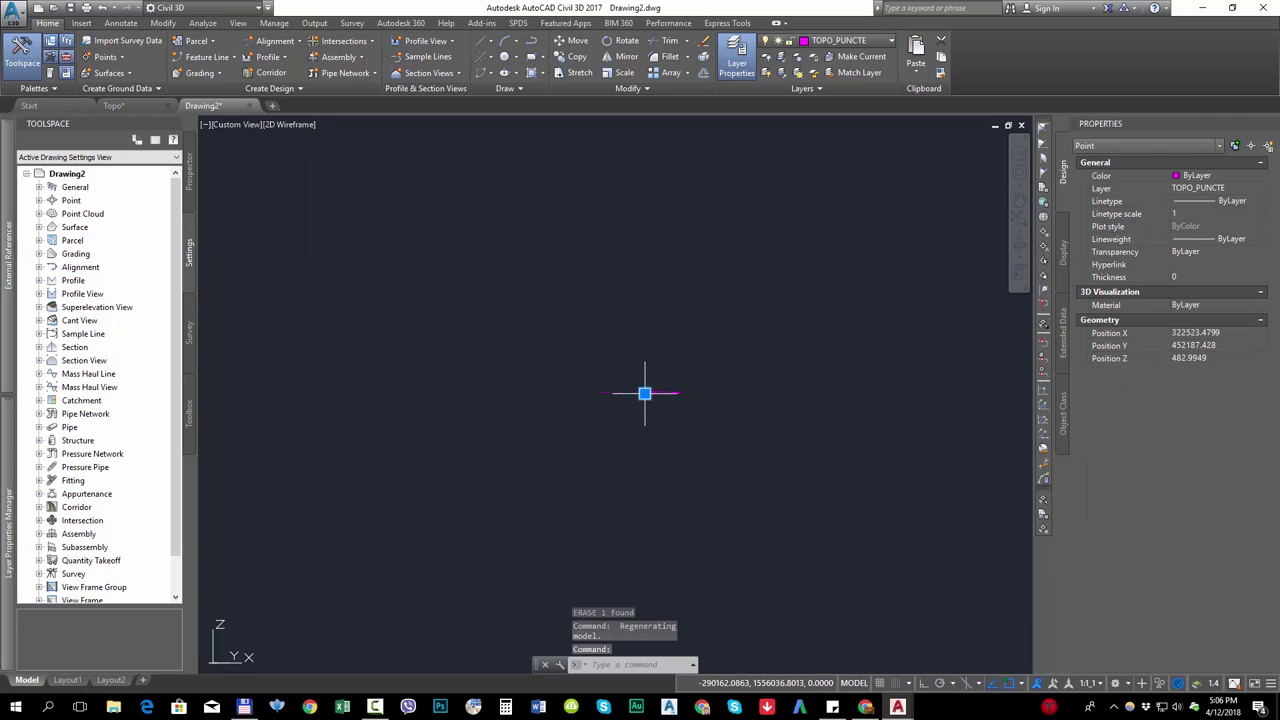
# - Clear the point selection, examine the row of survey points in the Front view, and restore the Top view
pyautogui.click(646, 394)
pyautogui.press('Escape')
pyautogui.press('Escape')
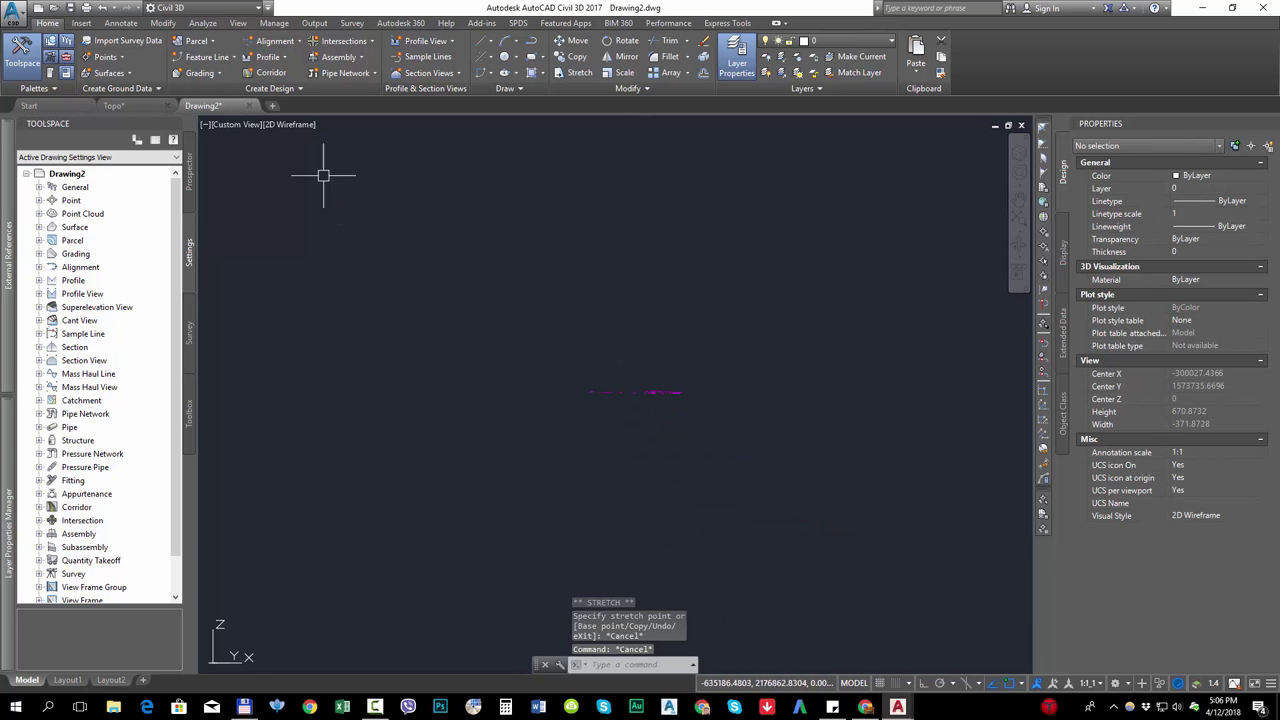
pyautogui.click(241, 125)
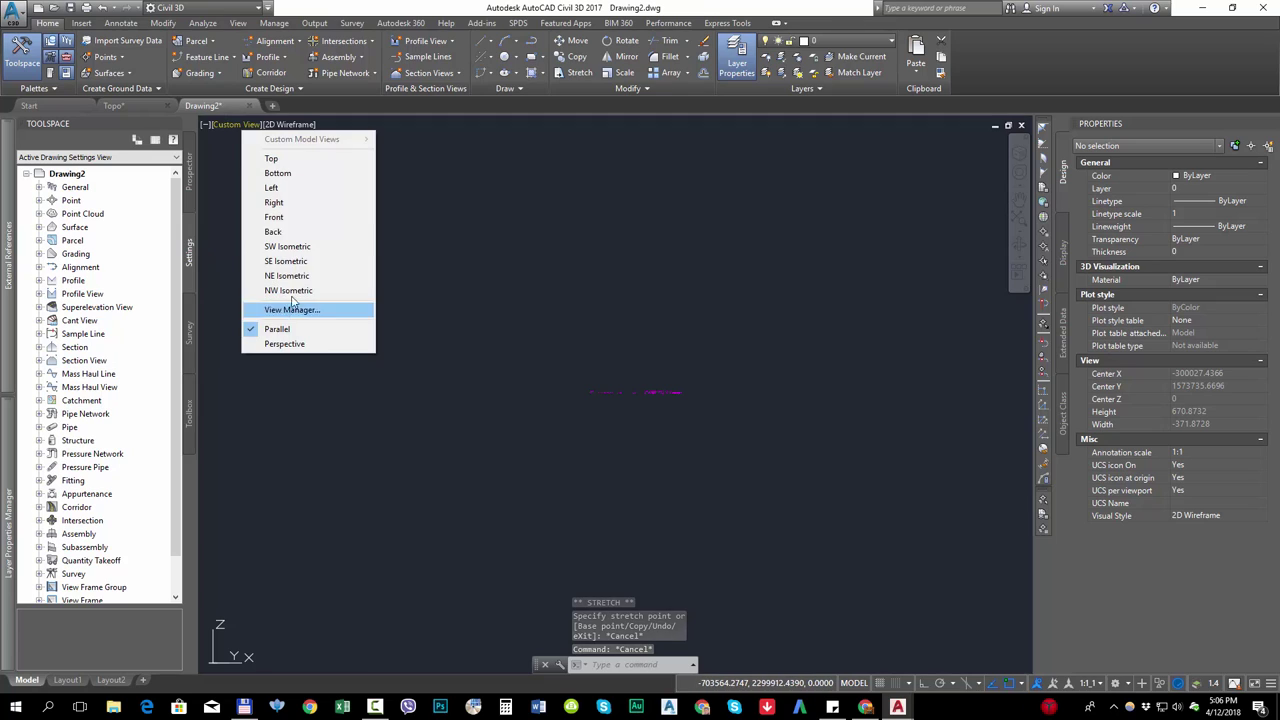
pyautogui.click(290, 217)
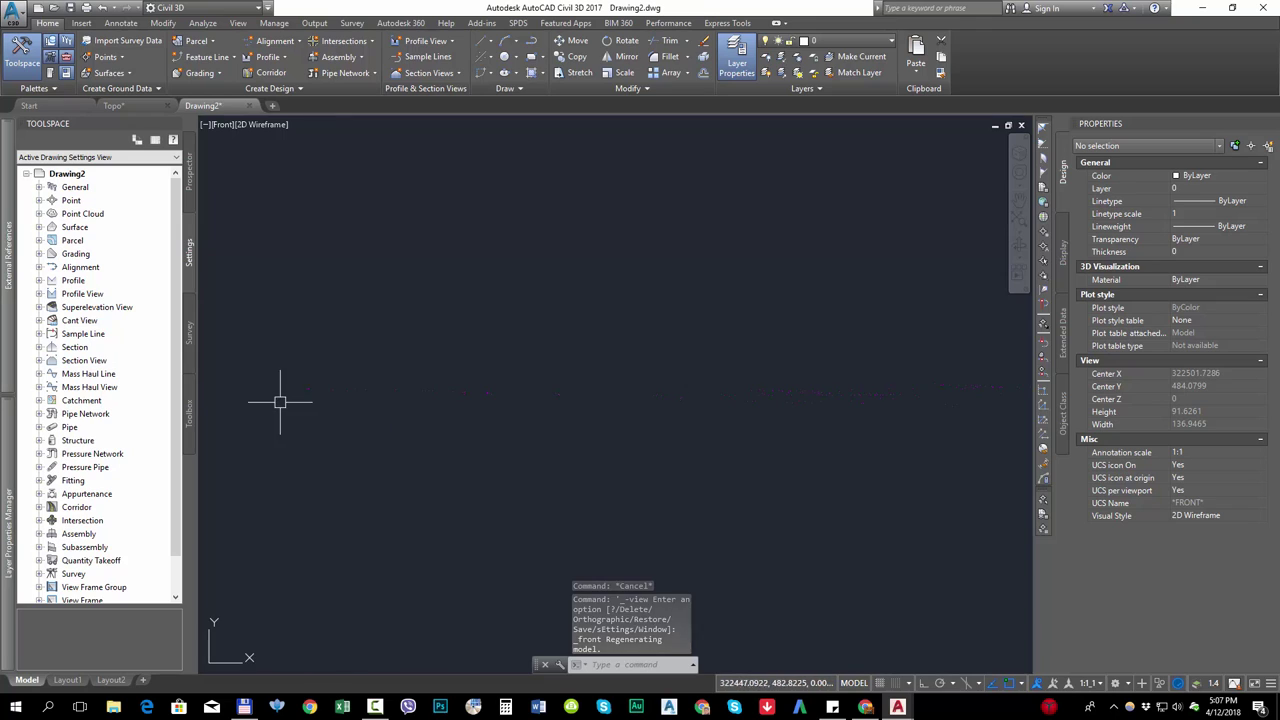
pyautogui.moveTo(520, 400); pyautogui.dragTo(640, 404, button='middle')
pyautogui.scroll(5, 557, 395)
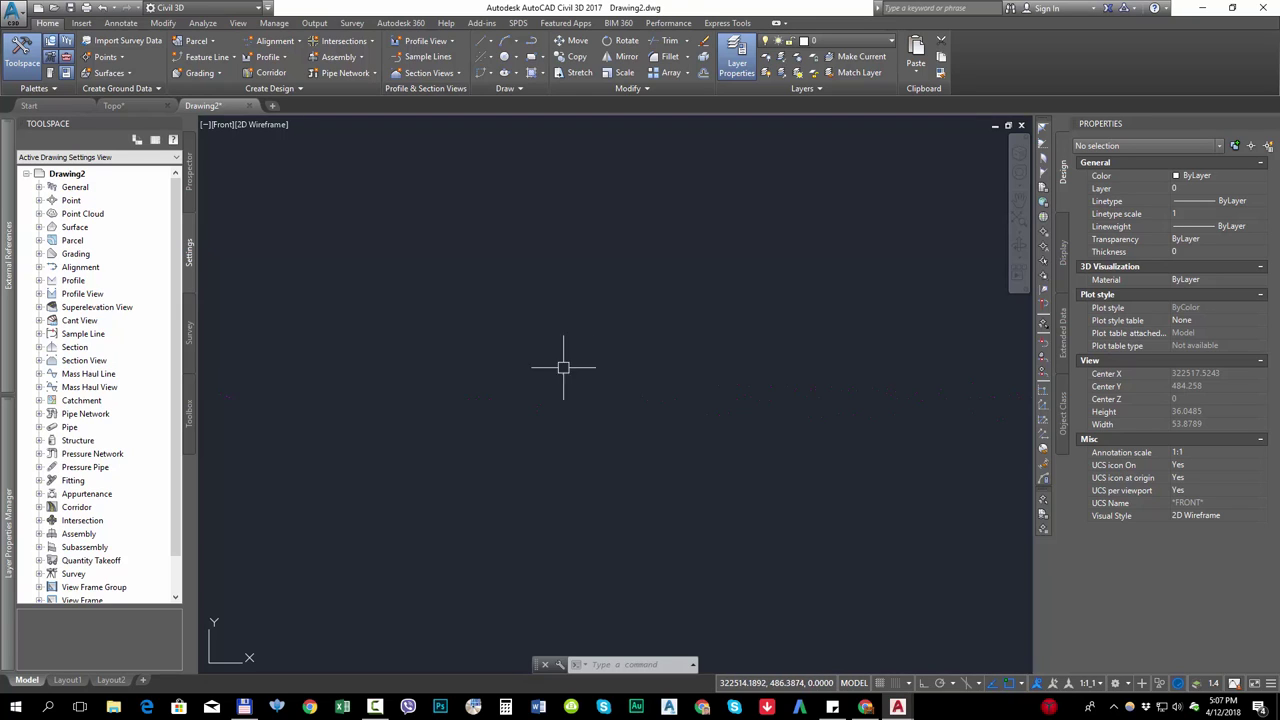
pyautogui.moveTo(864, 437); pyautogui.dragTo(600, 450, button='middle')
pyautogui.moveTo(897, 460); pyautogui.dragTo(640, 464, button='middle')
pyautogui.scroll(-4, 716, 461)
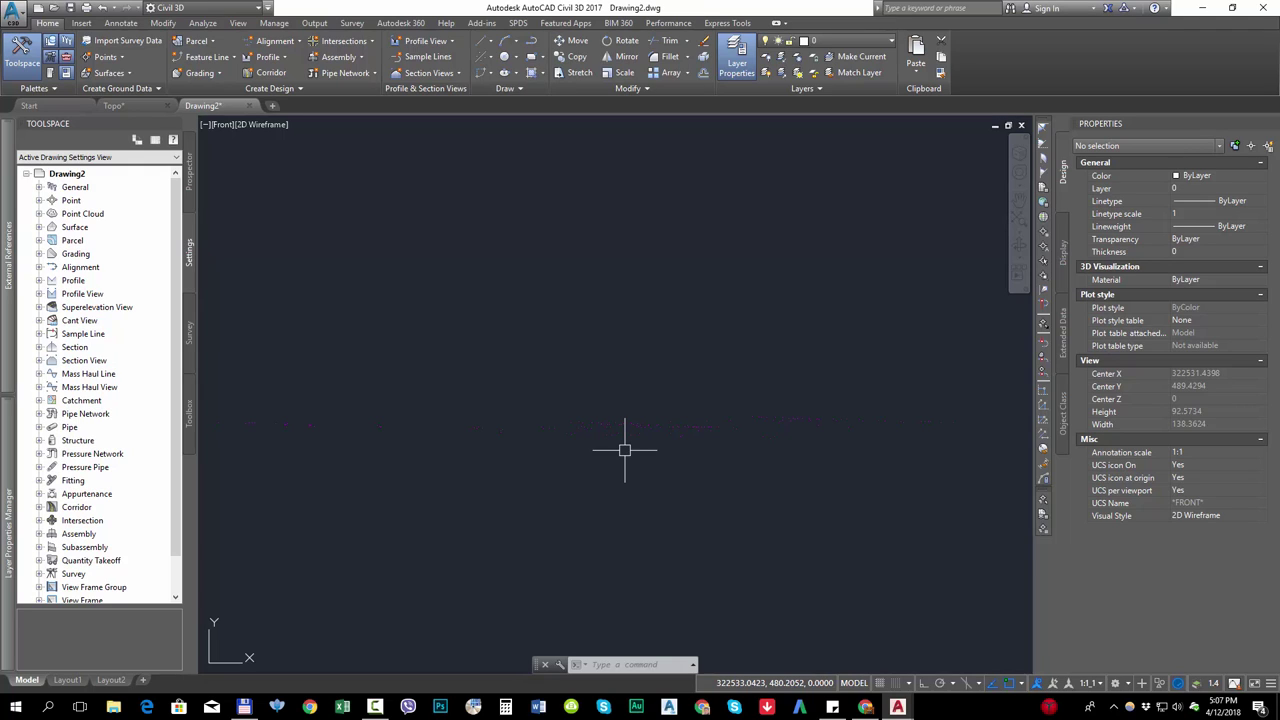
pyautogui.click(222, 125)
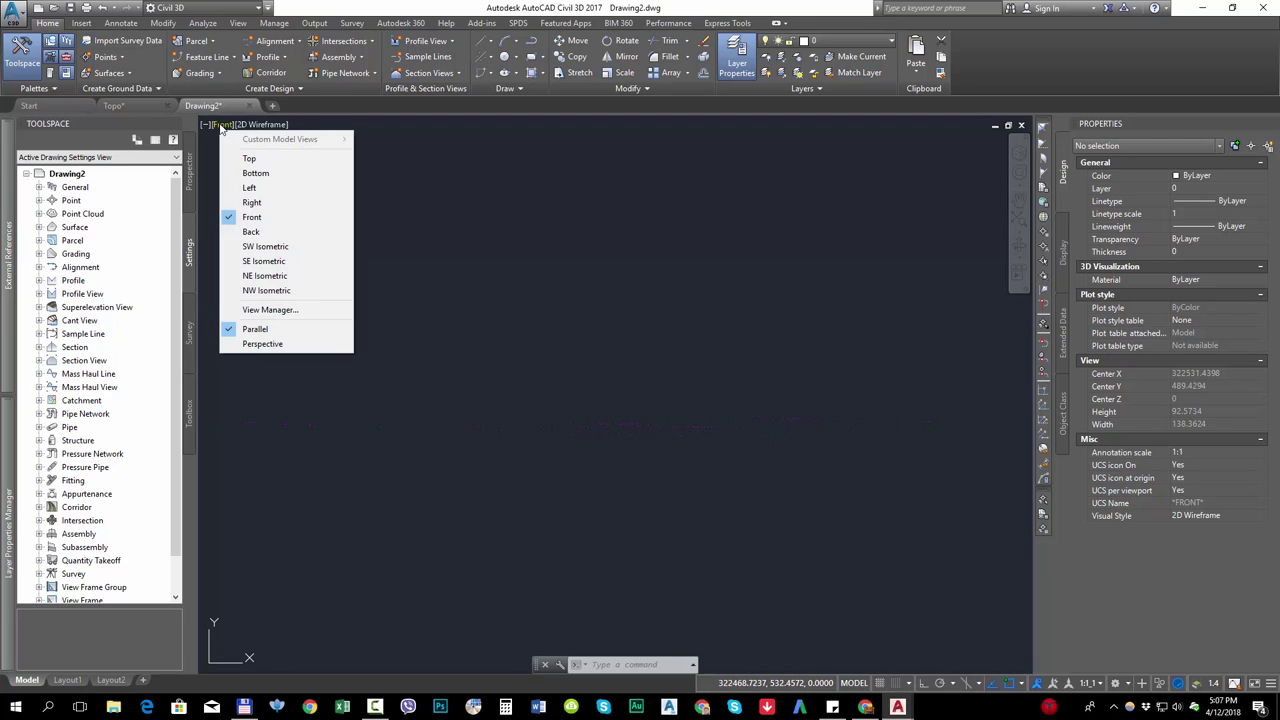
pyautogui.click(247, 158)
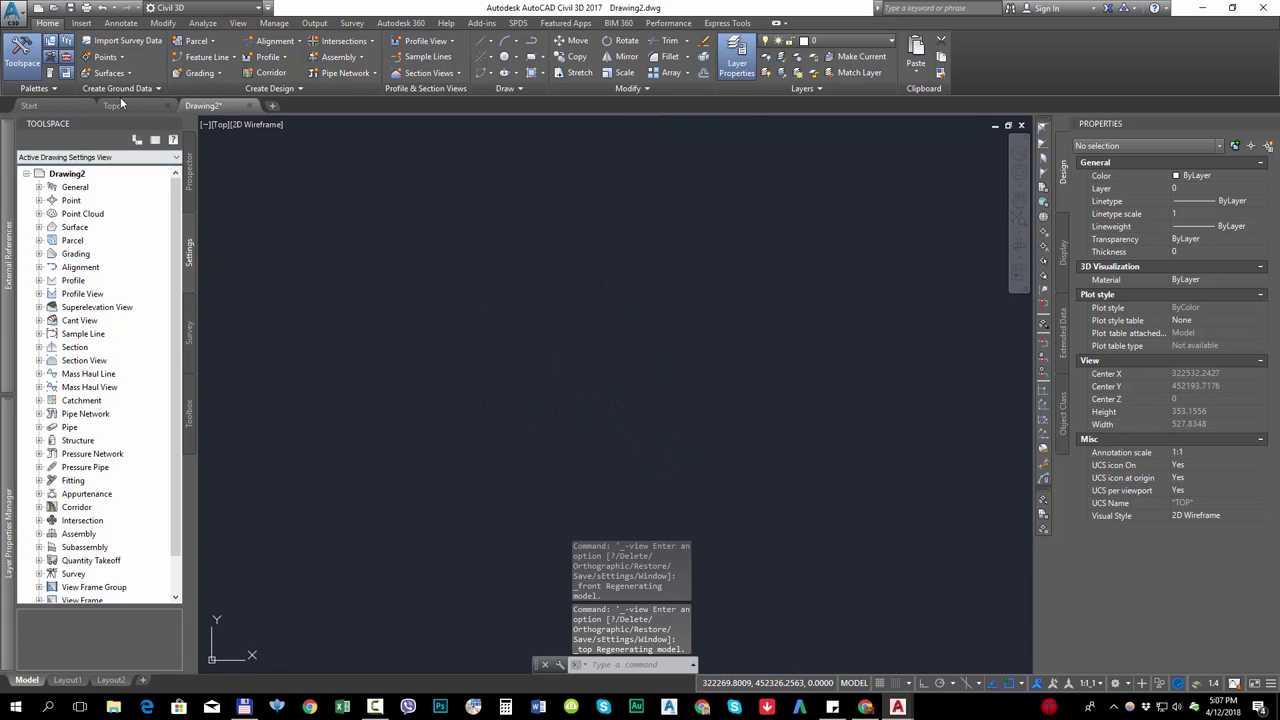
# - Switch to the Topo drawing and erase the "Plan de situatie" title together with the legend beside the survey
pyautogui.click(117, 105)
pyautogui.moveTo(587, 494); pyautogui.dragTo(565, 477, button='middle')
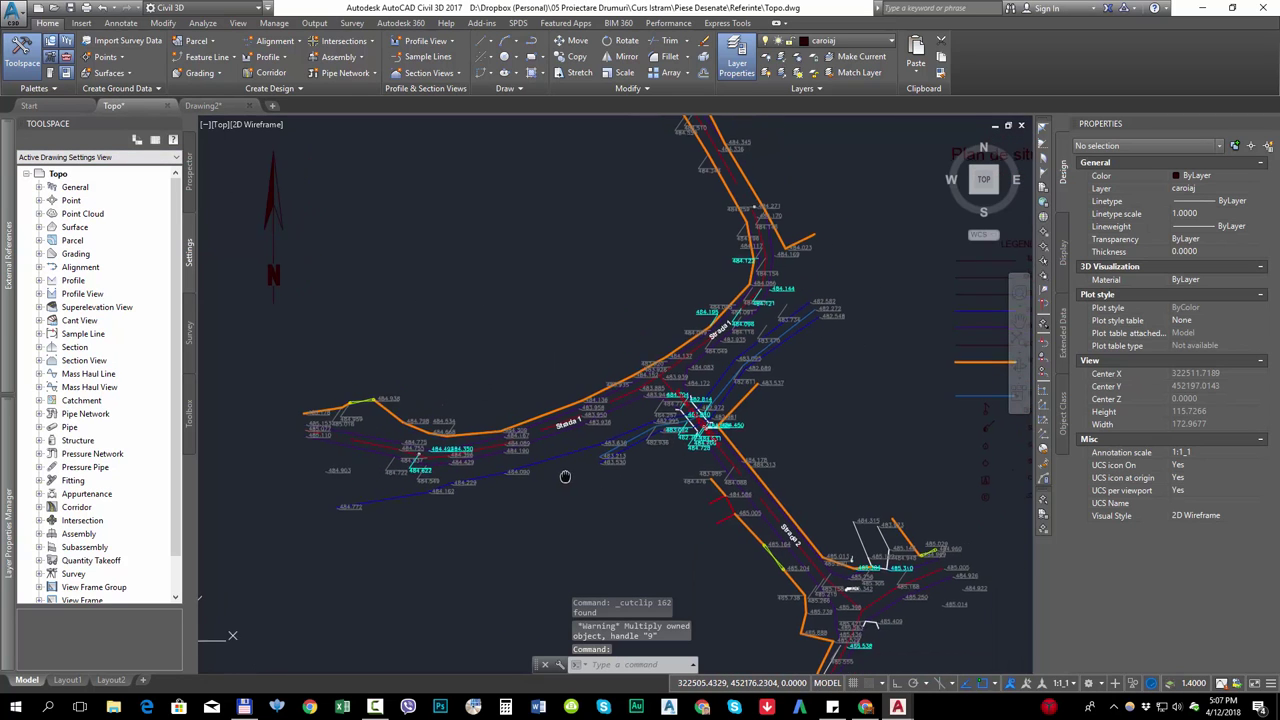
pyautogui.moveTo(711, 515); pyautogui.dragTo(585, 504, button='middle')
pyautogui.scroll(-1, 749, 445)
pyautogui.moveTo(795, 441); pyautogui.dragTo(603, 500, button='middle')
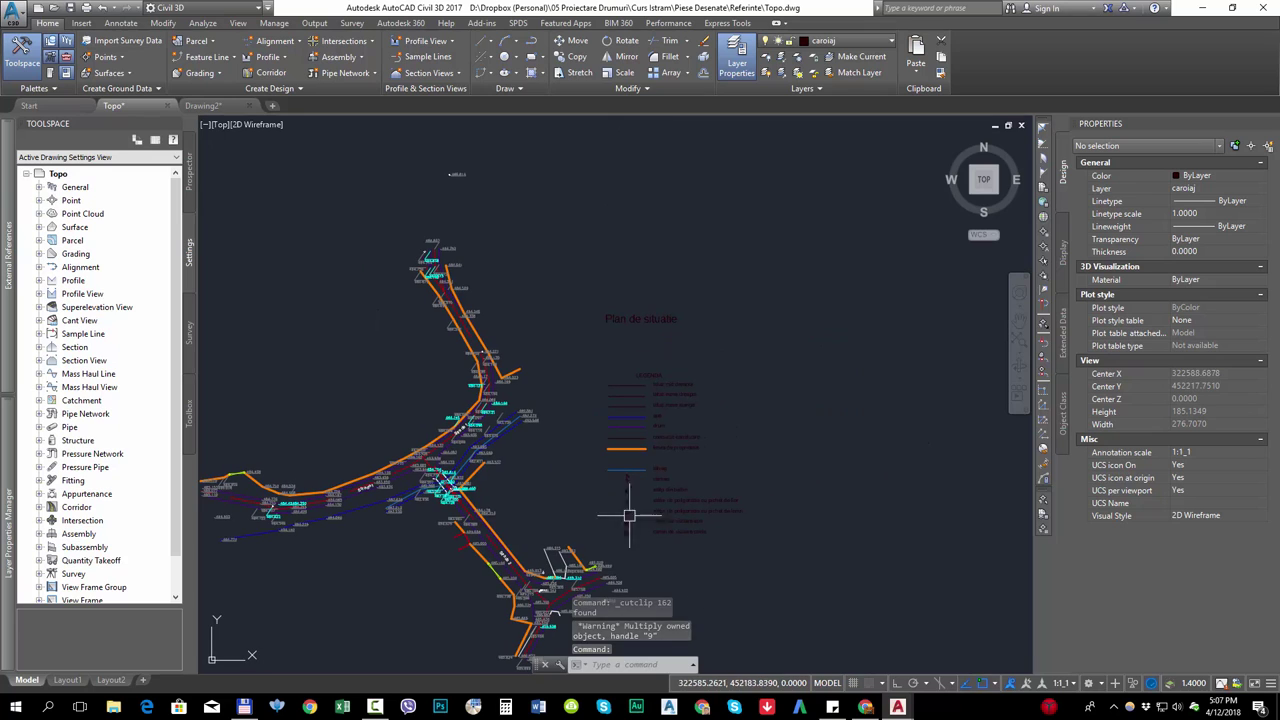
pyautogui.click(840, 560)
pyautogui.click(610, 300)
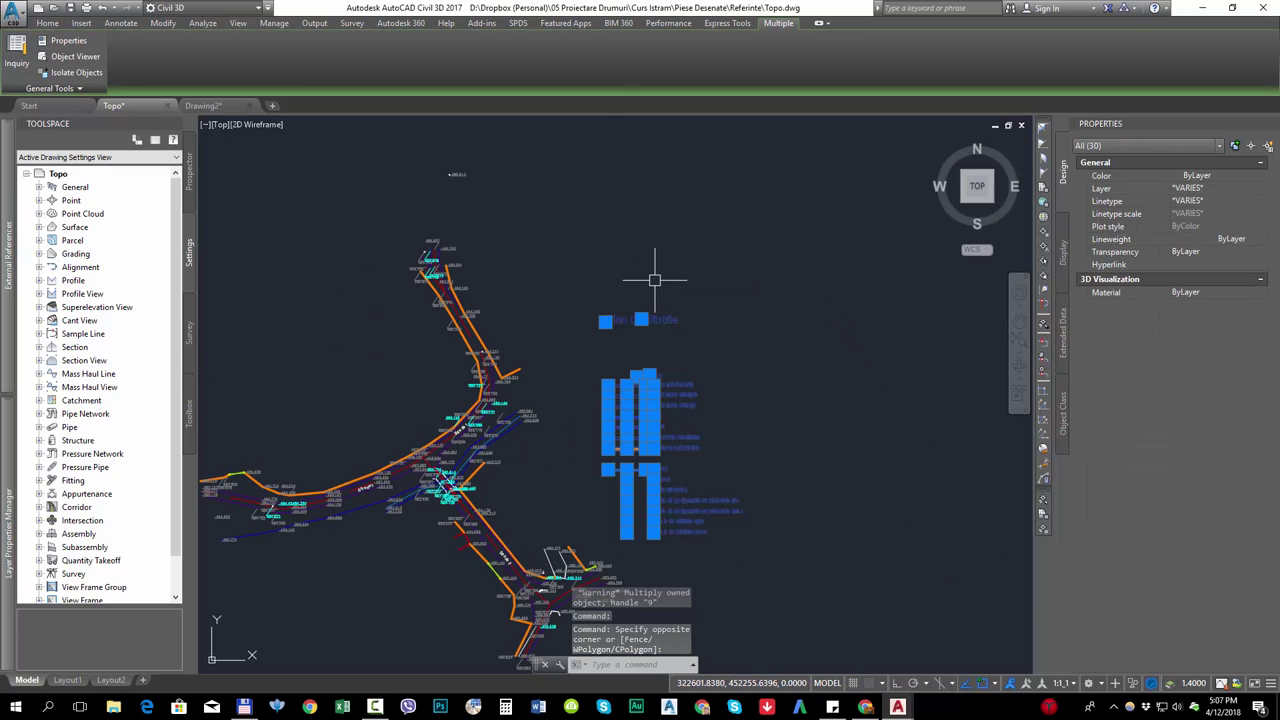
pyautogui.write('e')
pyautogui.press('Return')
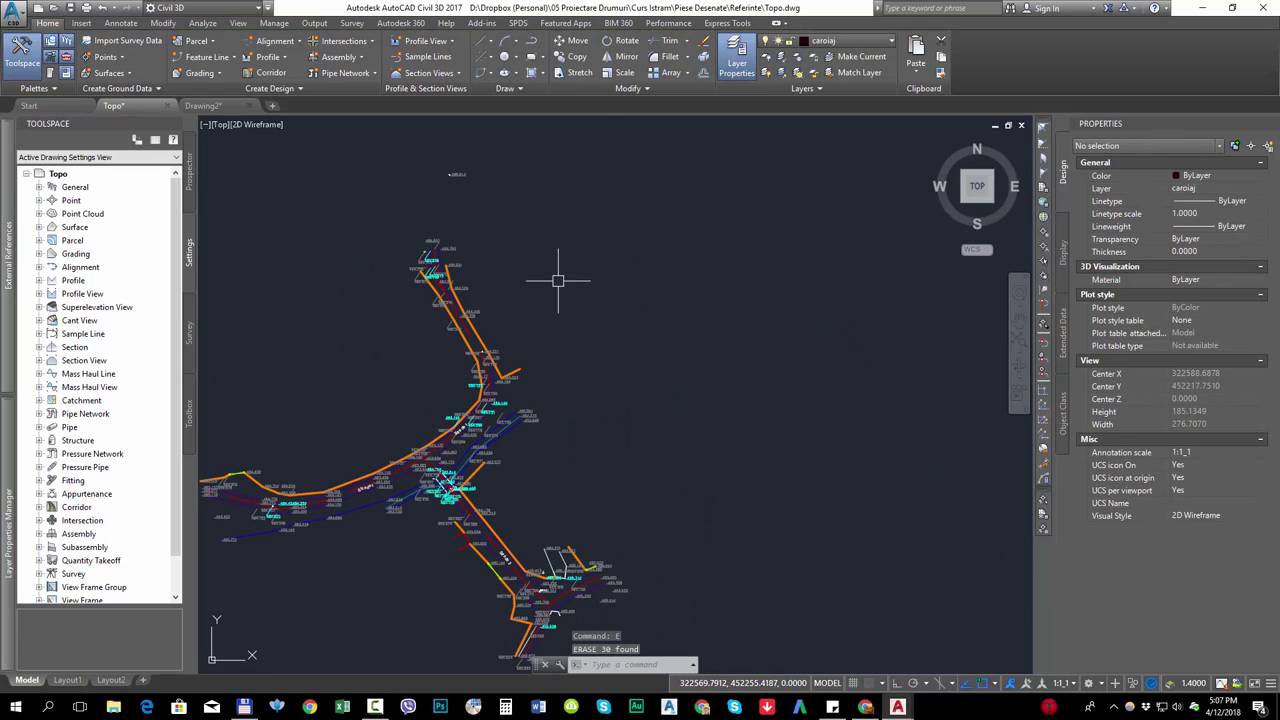
# - Erase the isolated 485.814 elevation label and its marker north of the survey
pyautogui.scroll(5, 570, 230)
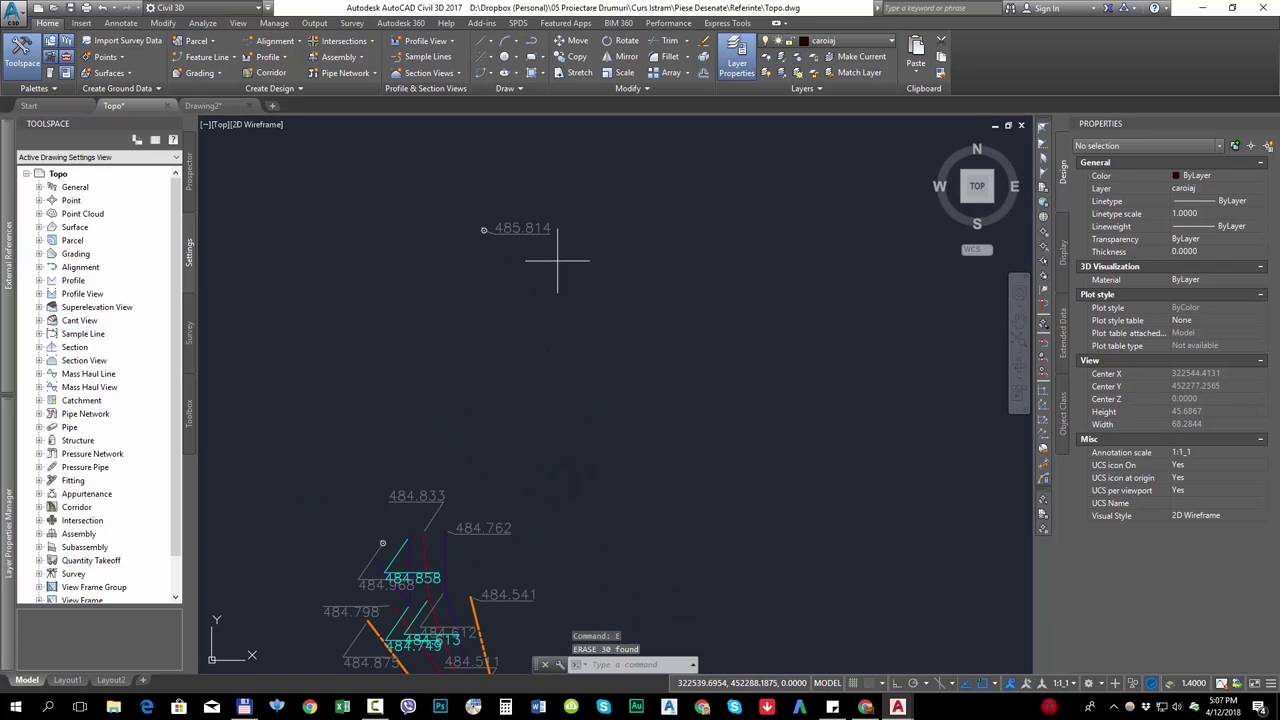
pyautogui.click(560, 262)
pyautogui.click(425, 202)
pyautogui.write('e')
pyautogui.press('Return')
pyautogui.scroll(-3, 563, 322)
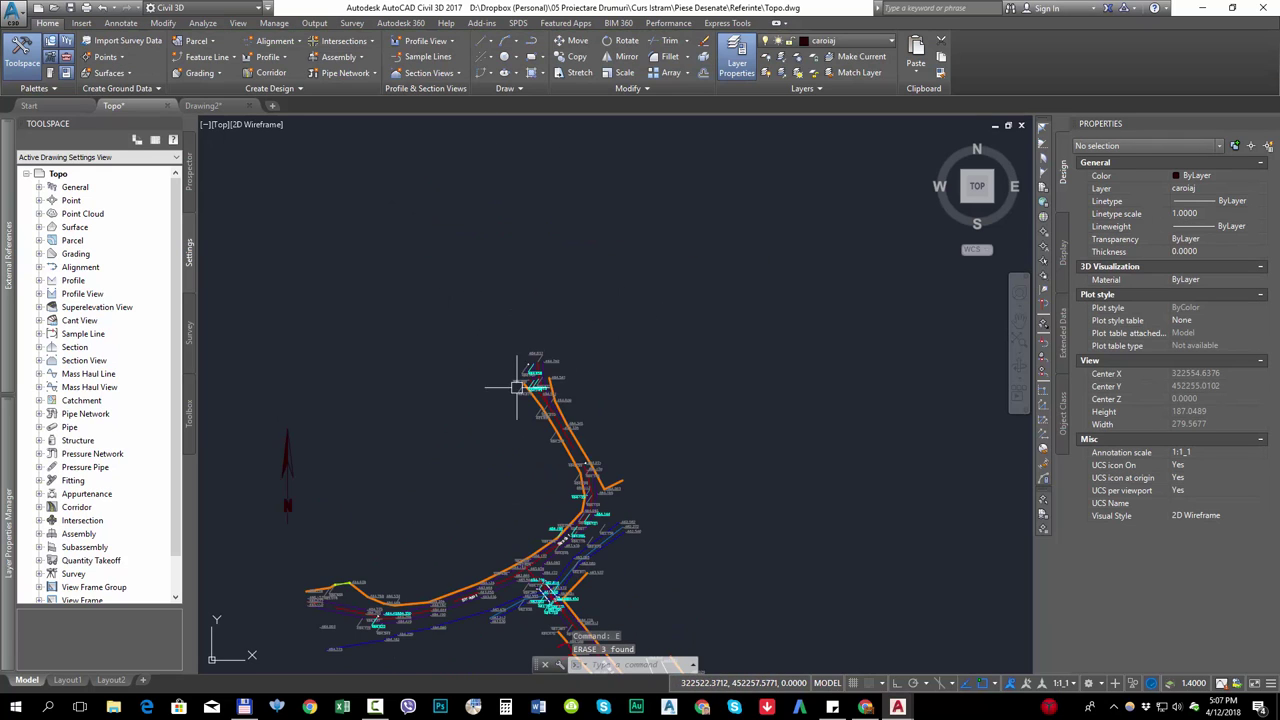
# - Erase the north arrow beside the road survey
pyautogui.moveTo(345, 514); pyautogui.dragTo(431, 457, button='middle')
pyautogui.click(431, 457)
pyautogui.click(355, 381)
pyautogui.write('e')
pyautogui.press('Return')
# - Freeze the grey and cyan elevation label layers, TOPO_COTE and COTE_SUPRAPUSE, by picking one of their labels each
pyautogui.scroll(5, 568, 445)
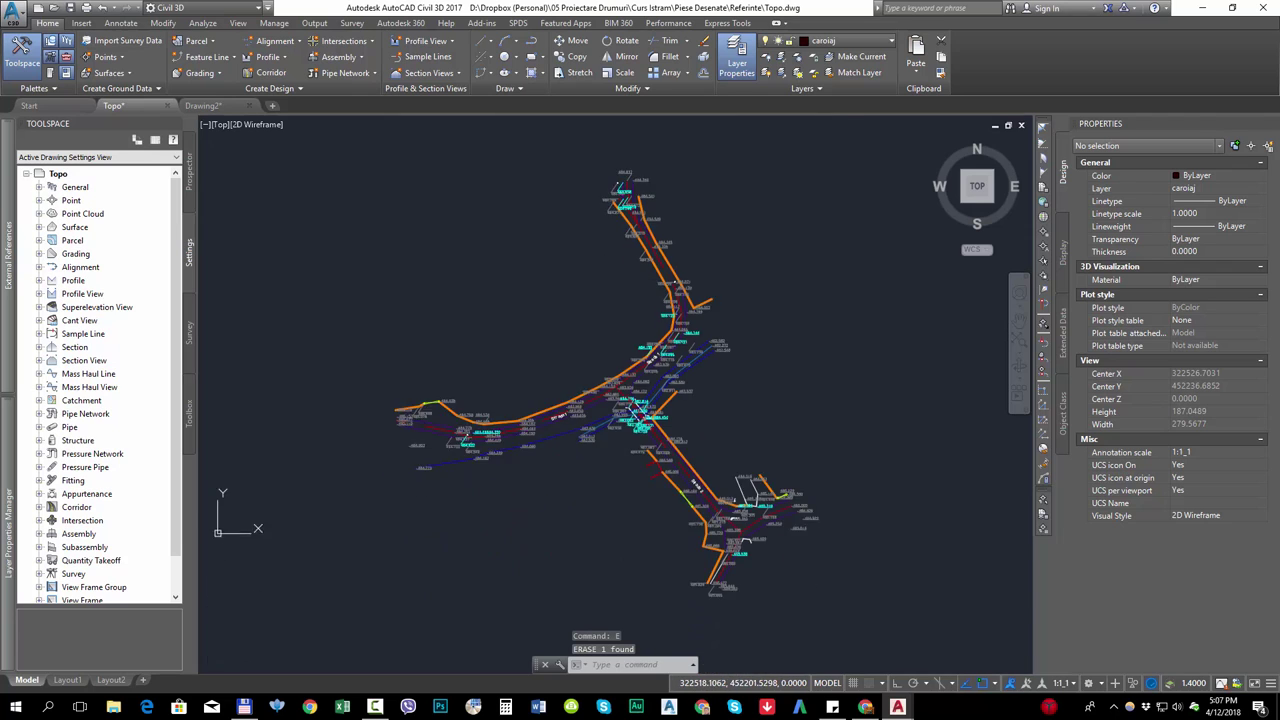
pyautogui.moveTo(603, 362); pyautogui.dragTo(577, 418, button='middle')
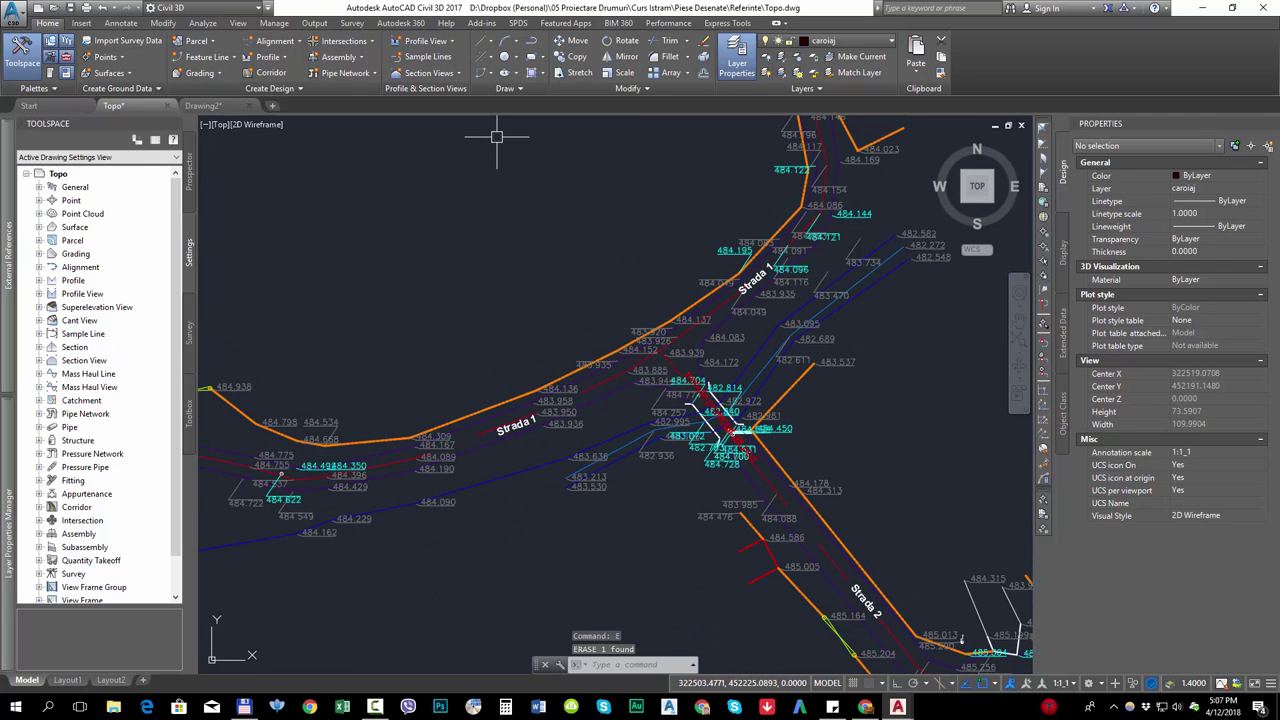
pyautogui.click(798, 60)
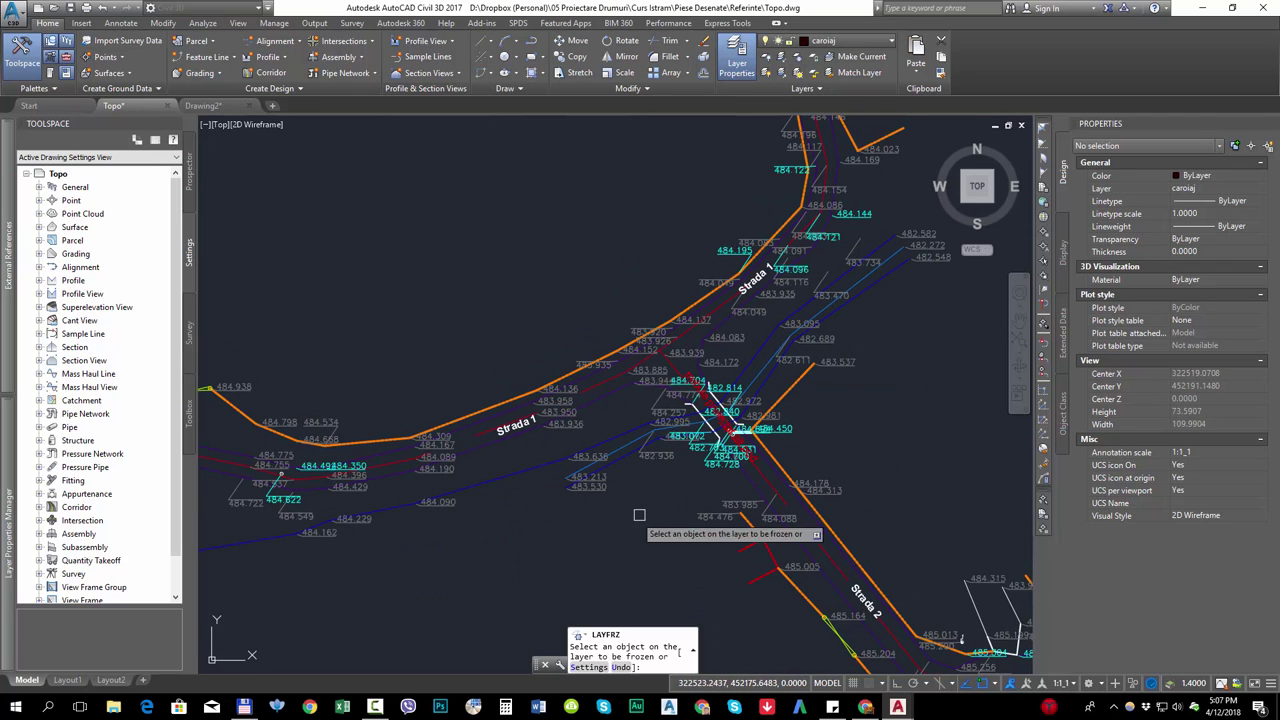
pyautogui.scroll(4, 596, 478)
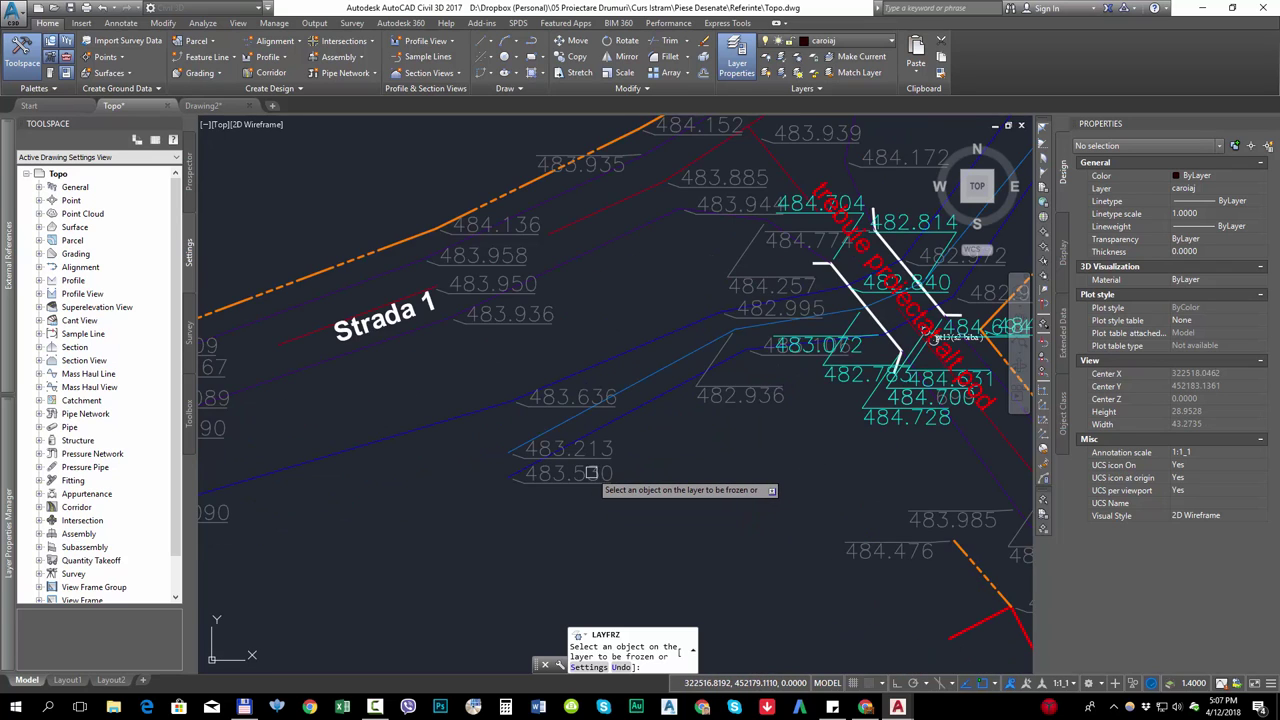
pyautogui.click(591, 473)
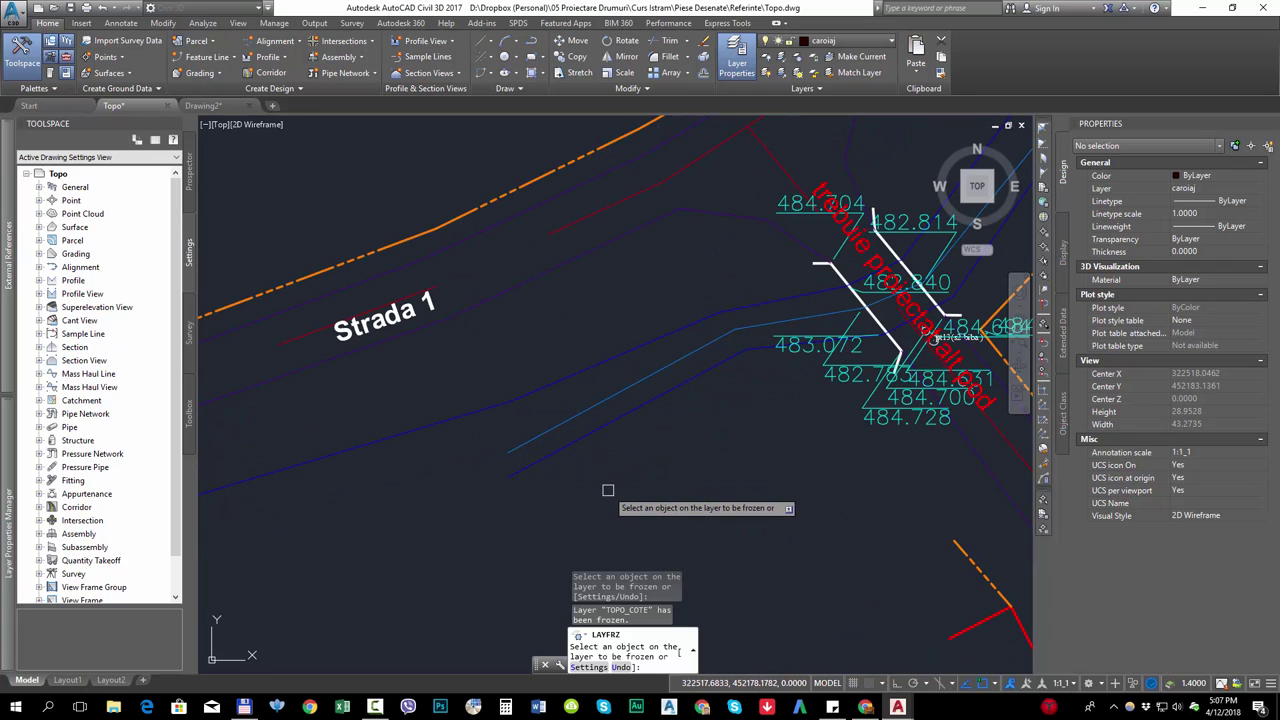
pyautogui.click(877, 421)
pyautogui.scroll(-3, 830, 435)
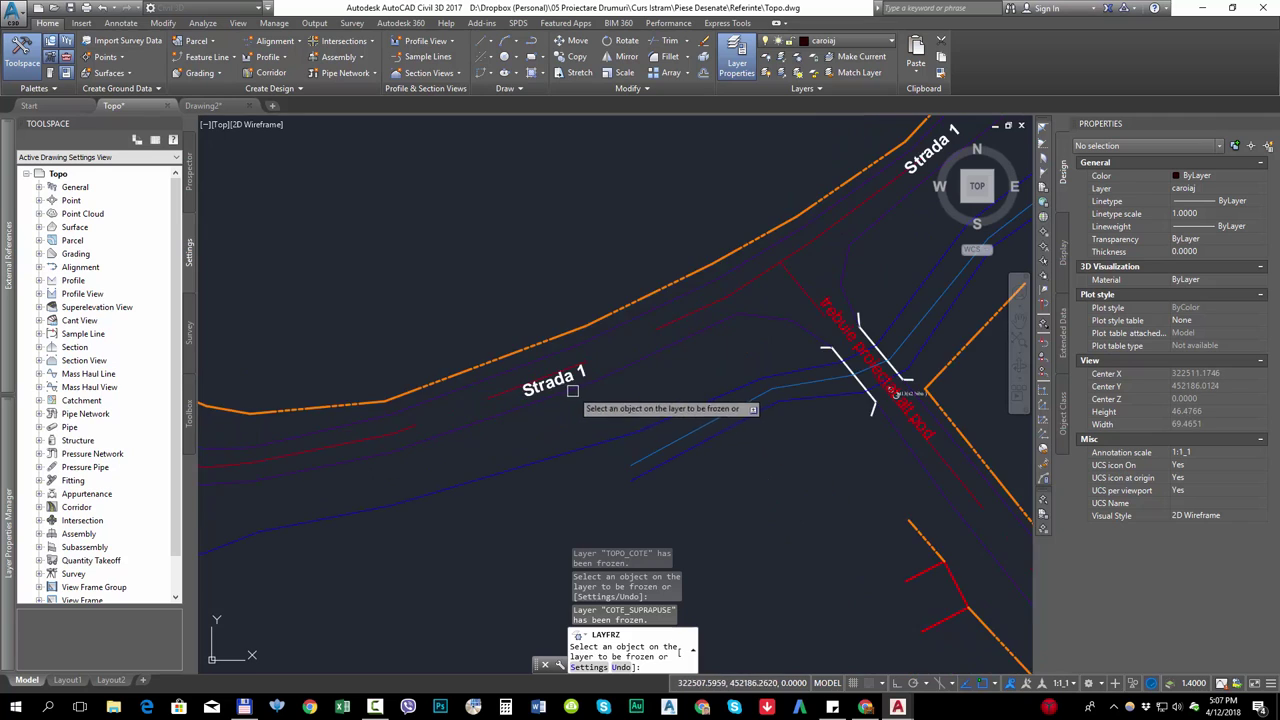
pyautogui.press('Escape')
# - Use Quick Select on the entire drawing to select all Polyline objects with the Select All operator, and cut them
pyautogui.scroll(-5, 640, 420)
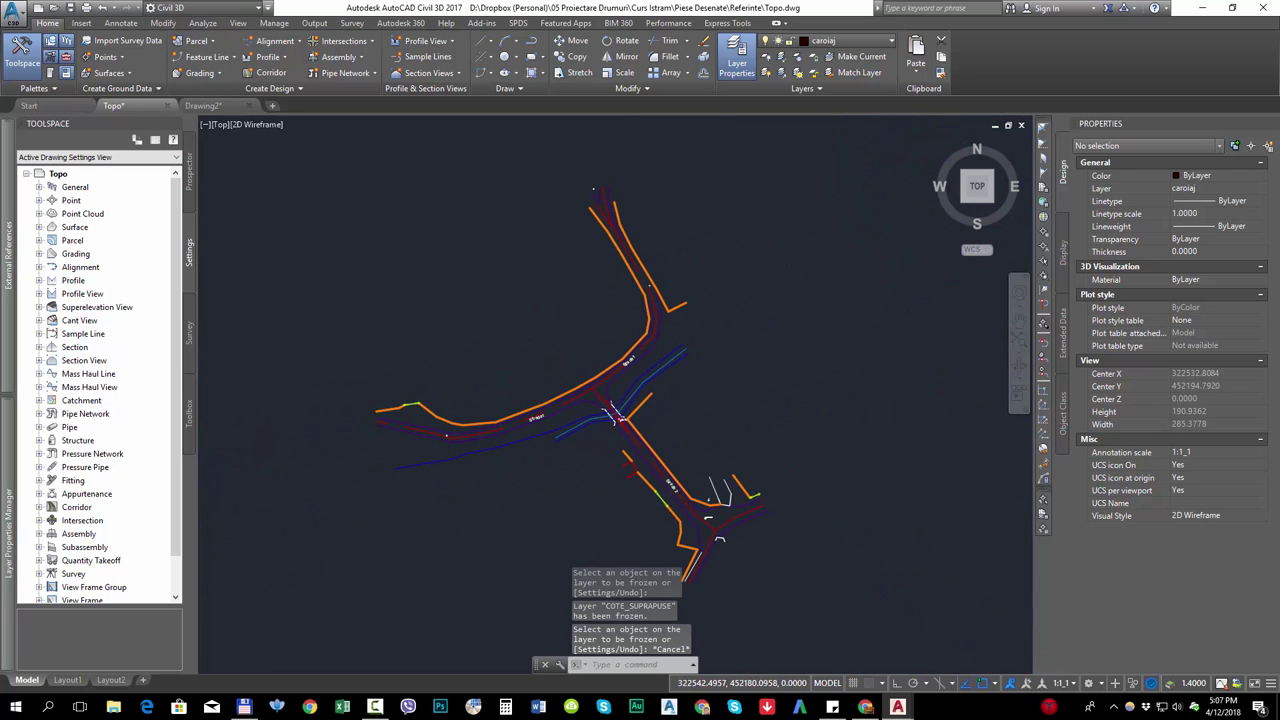
pyautogui.scroll(2, 612, 350)
pyautogui.scroll(2, 620, 451)
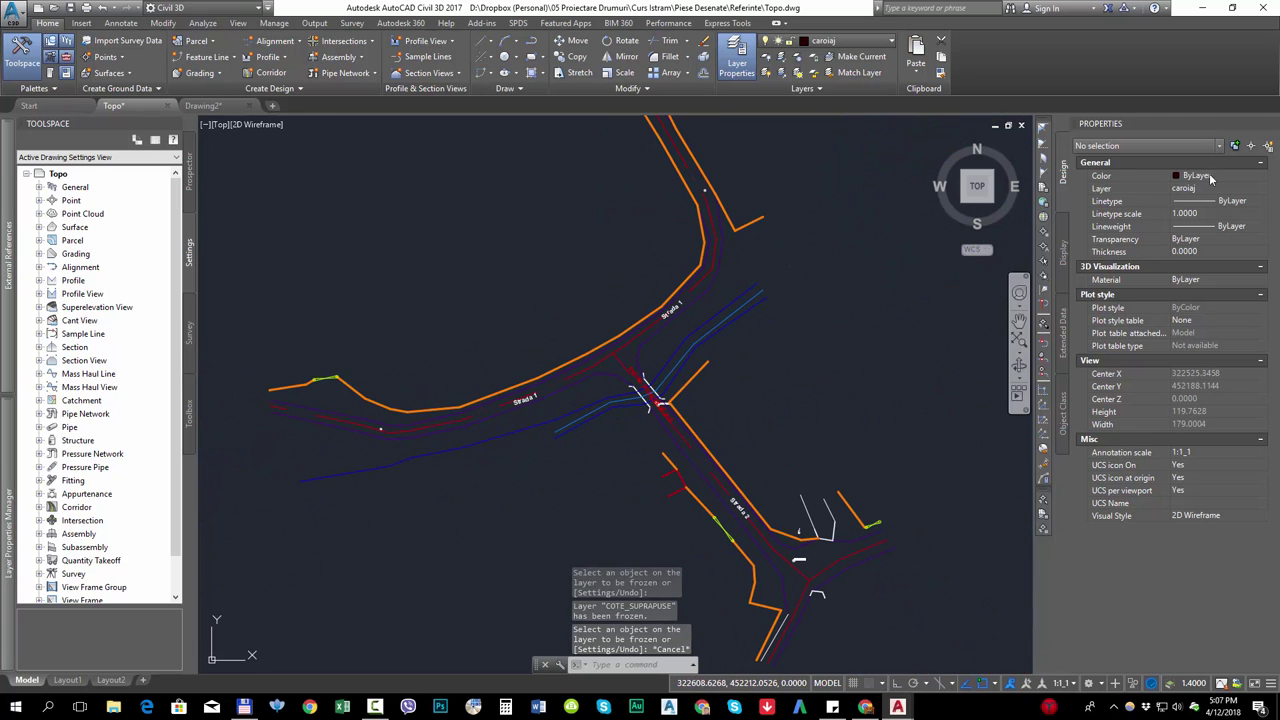
pyautogui.click(1267, 146)
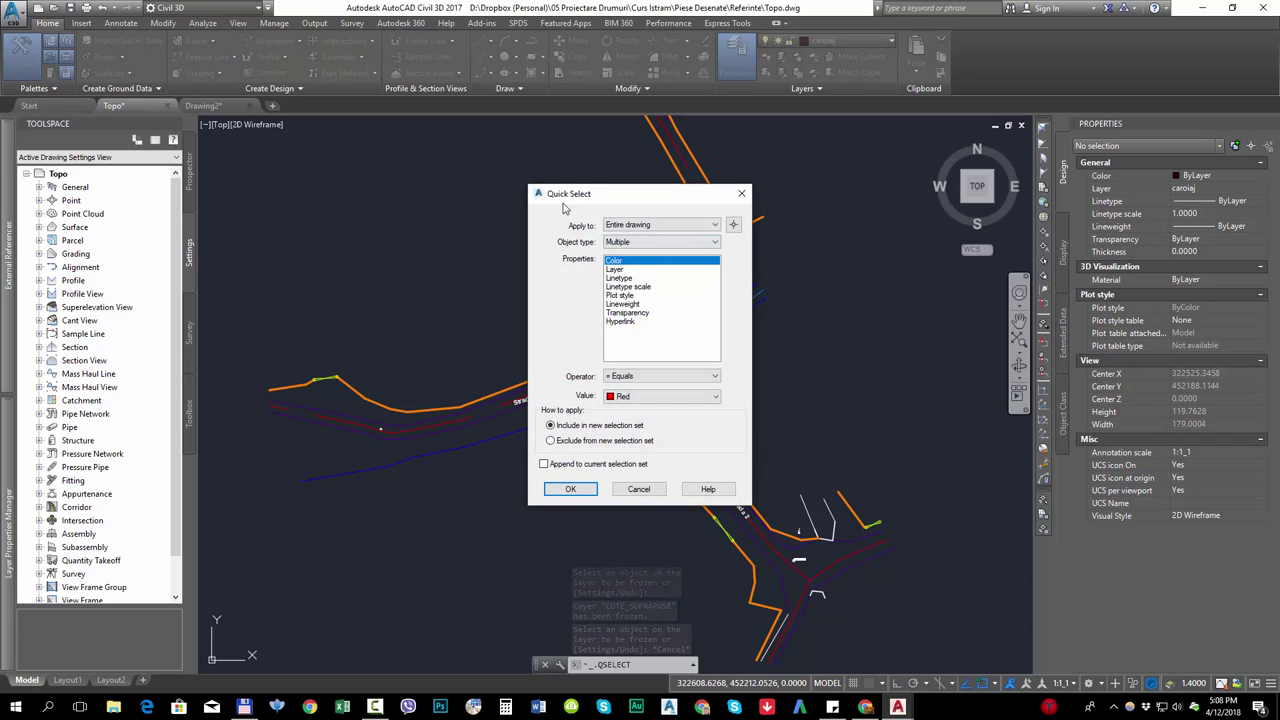
pyautogui.click(640, 242)
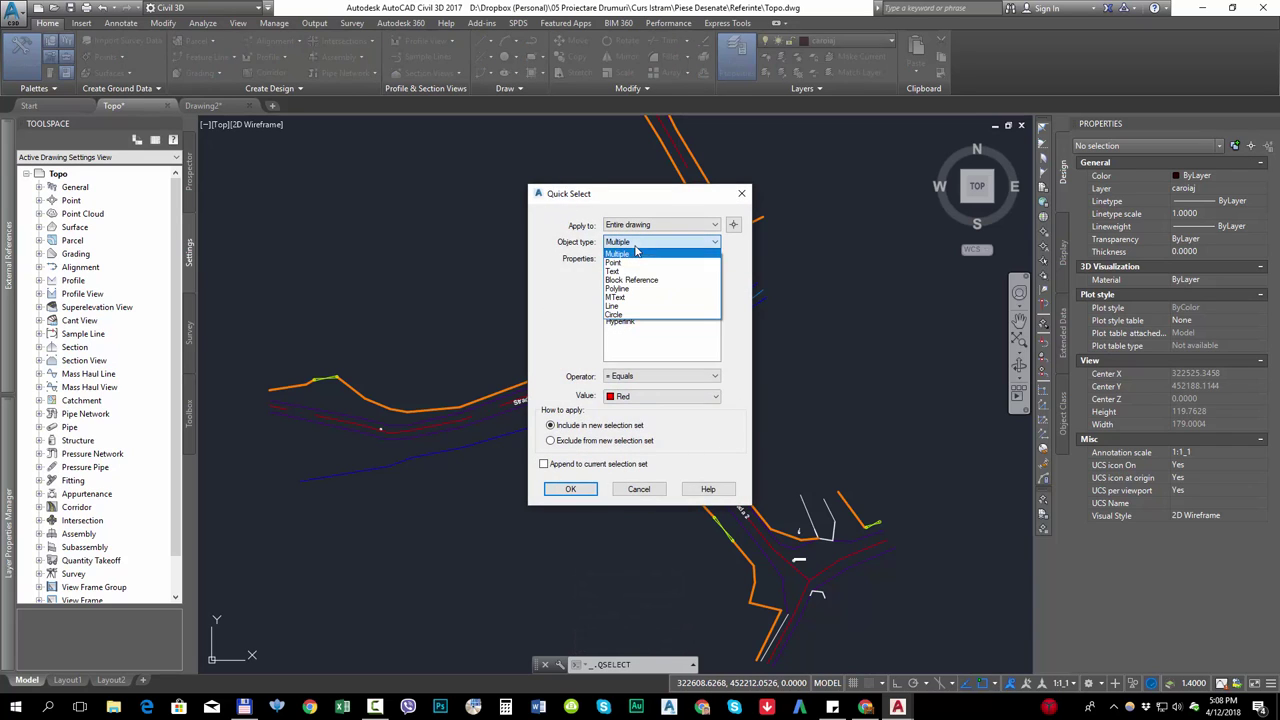
pyautogui.click(636, 294)
pyautogui.click(650, 376)
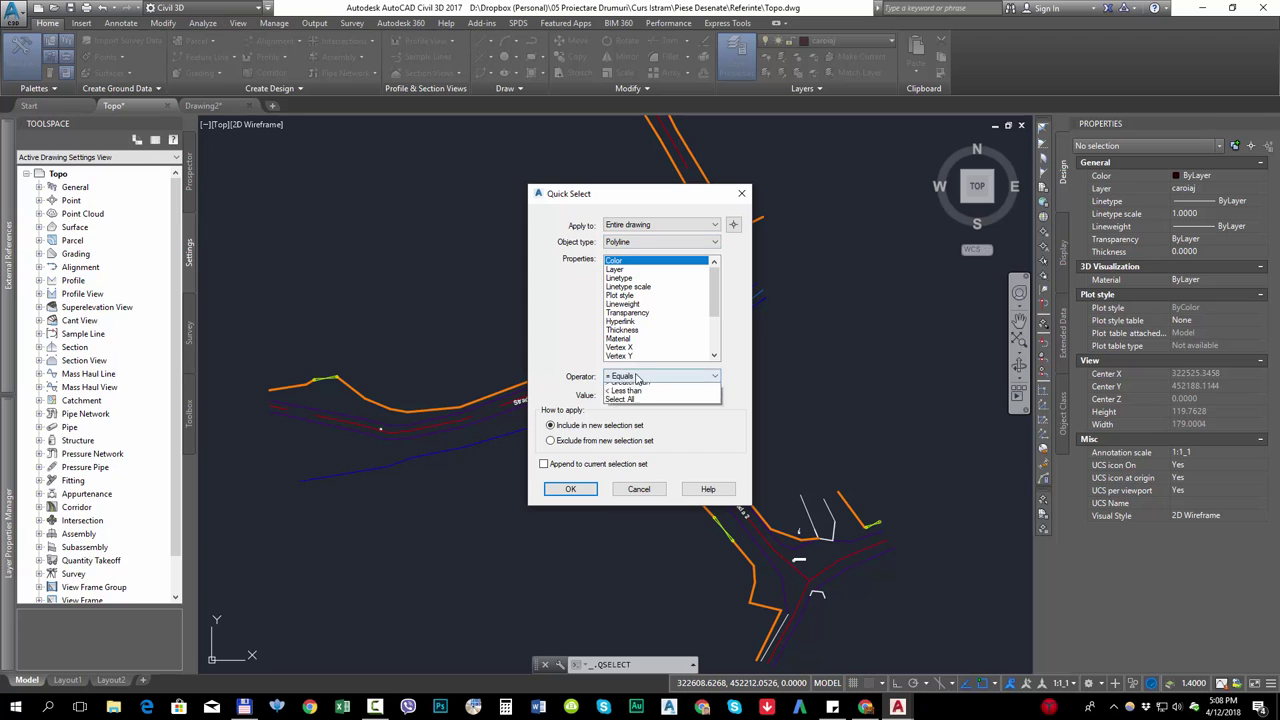
pyautogui.click(652, 437)
pyautogui.click(567, 493)
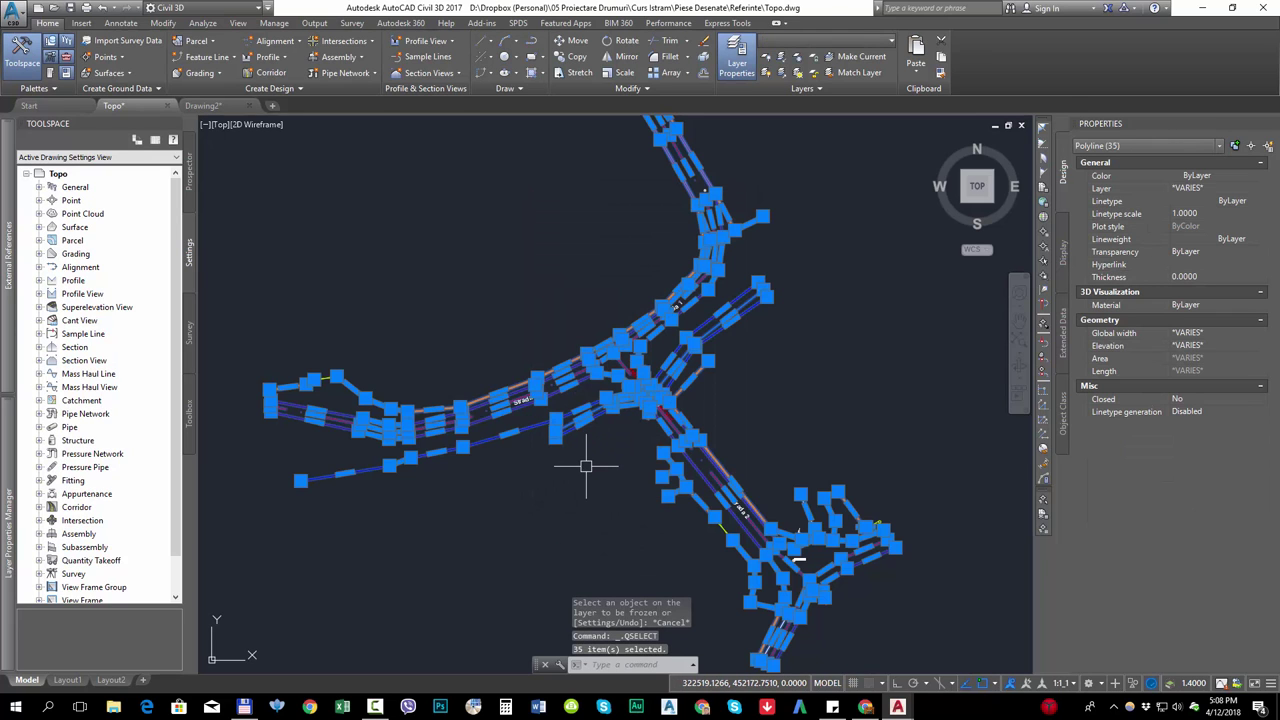
pyautogui.hotkey('ctrl', 'x')
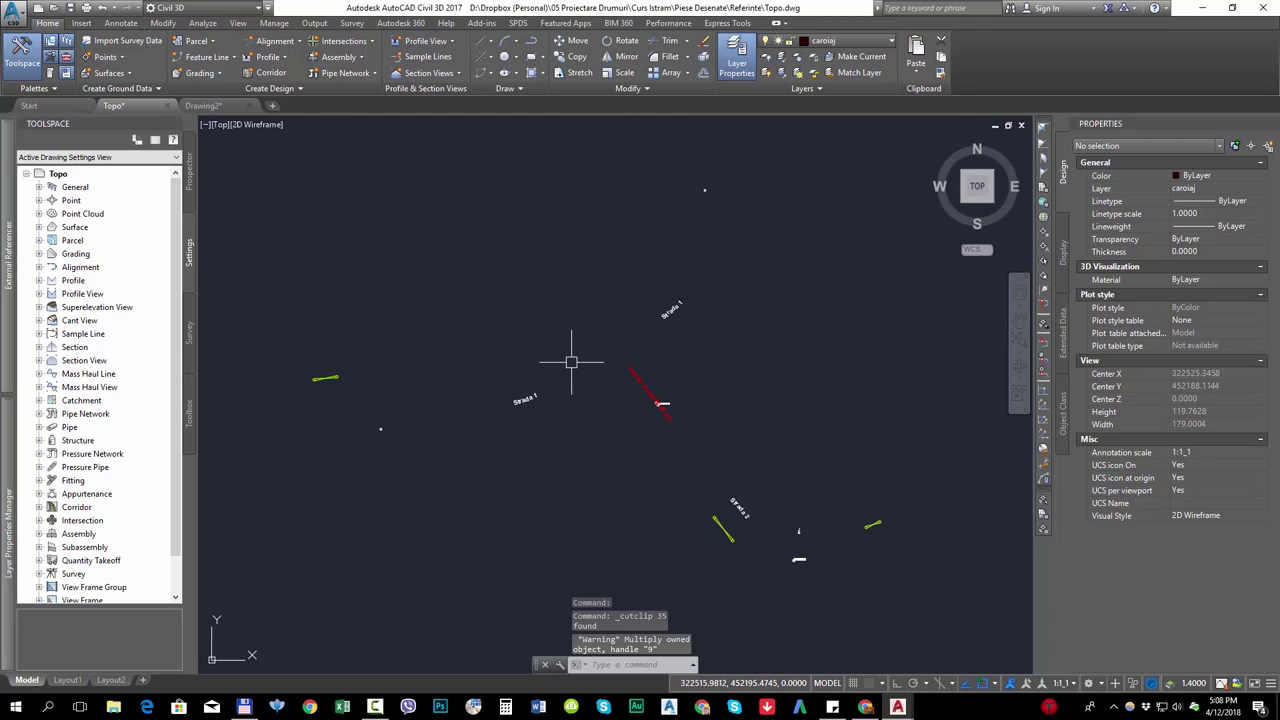
# - Paste the cut polylines into Drawing2 at their original coordinates and zoom to the drawing extents
pyautogui.click(204, 105)
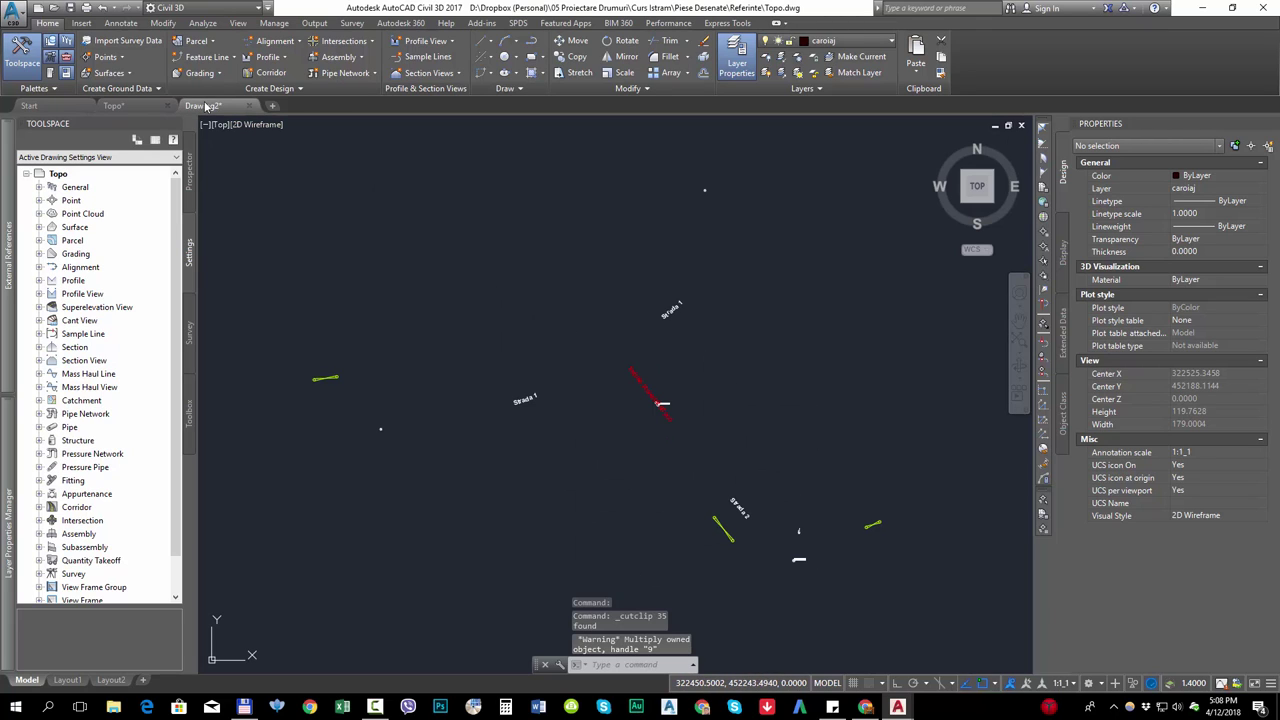
pyautogui.click(914, 66)
pyautogui.click(970, 171)
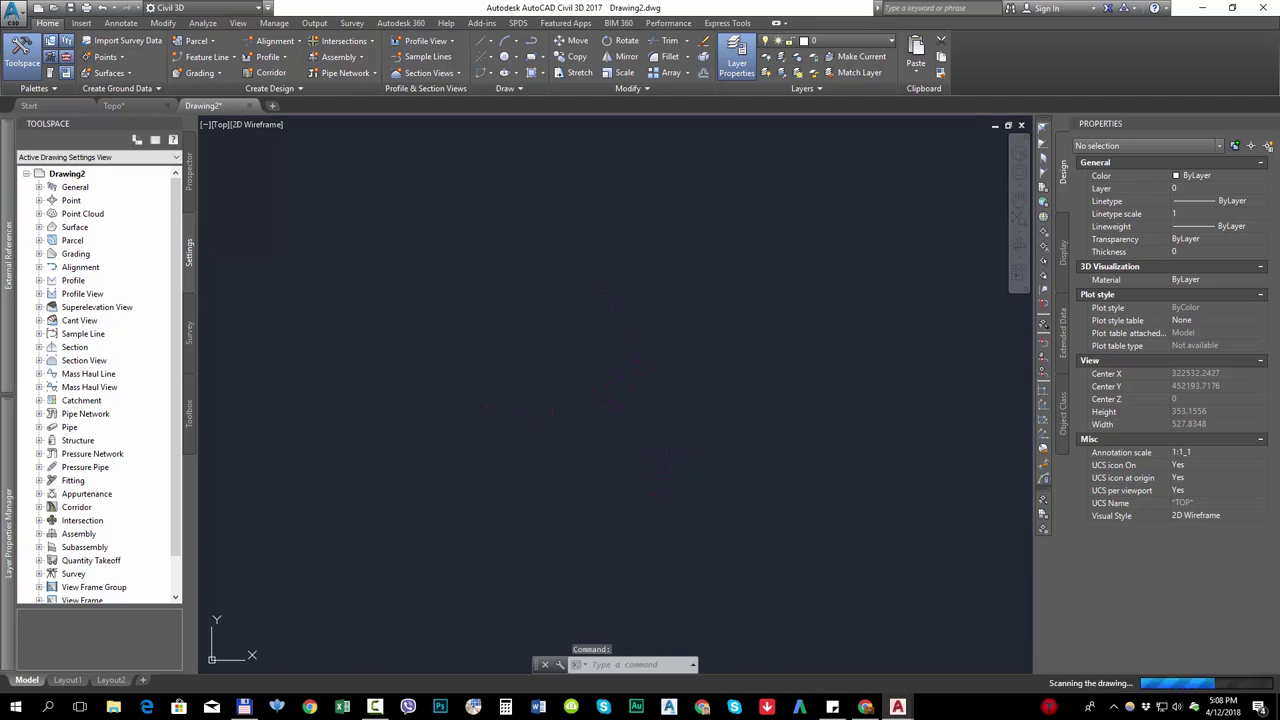
pyautogui.middleClick(537, 386)
pyautogui.middleClick(537, 386)
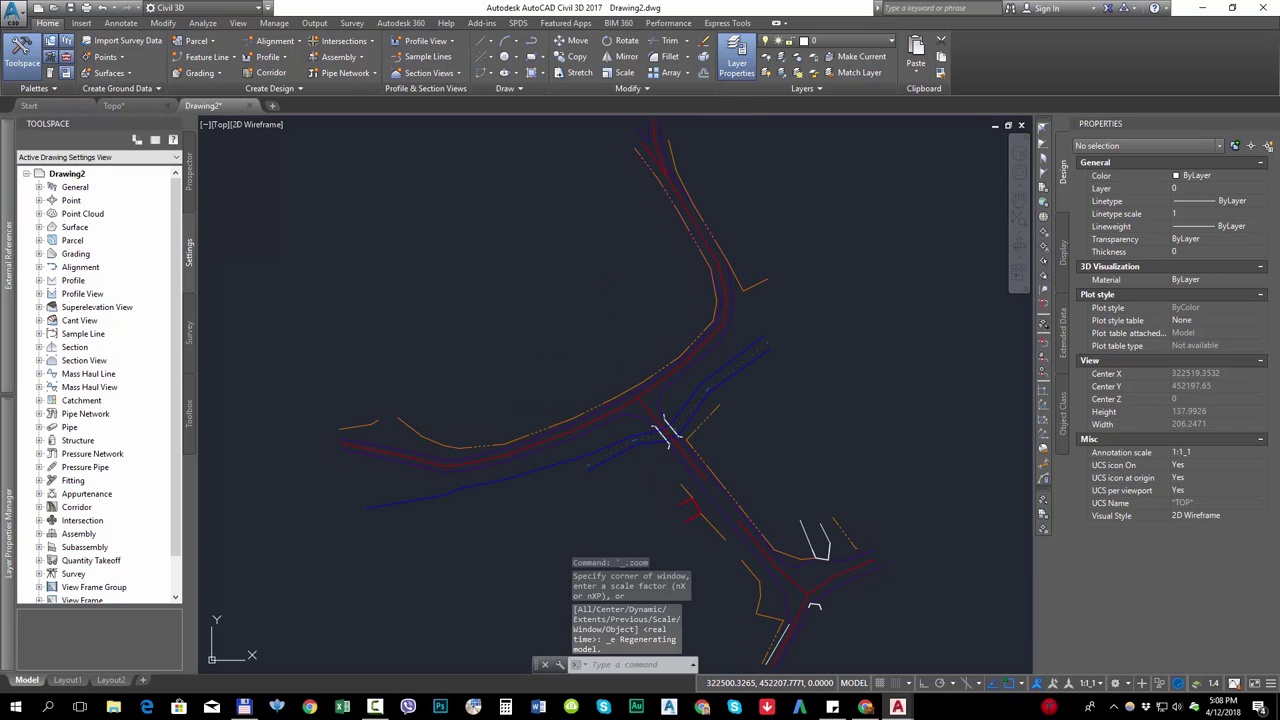
# - Save the new drawing as Ridicare in the Curs Istram folder
pyautogui.hotkey('ctrl', 's')
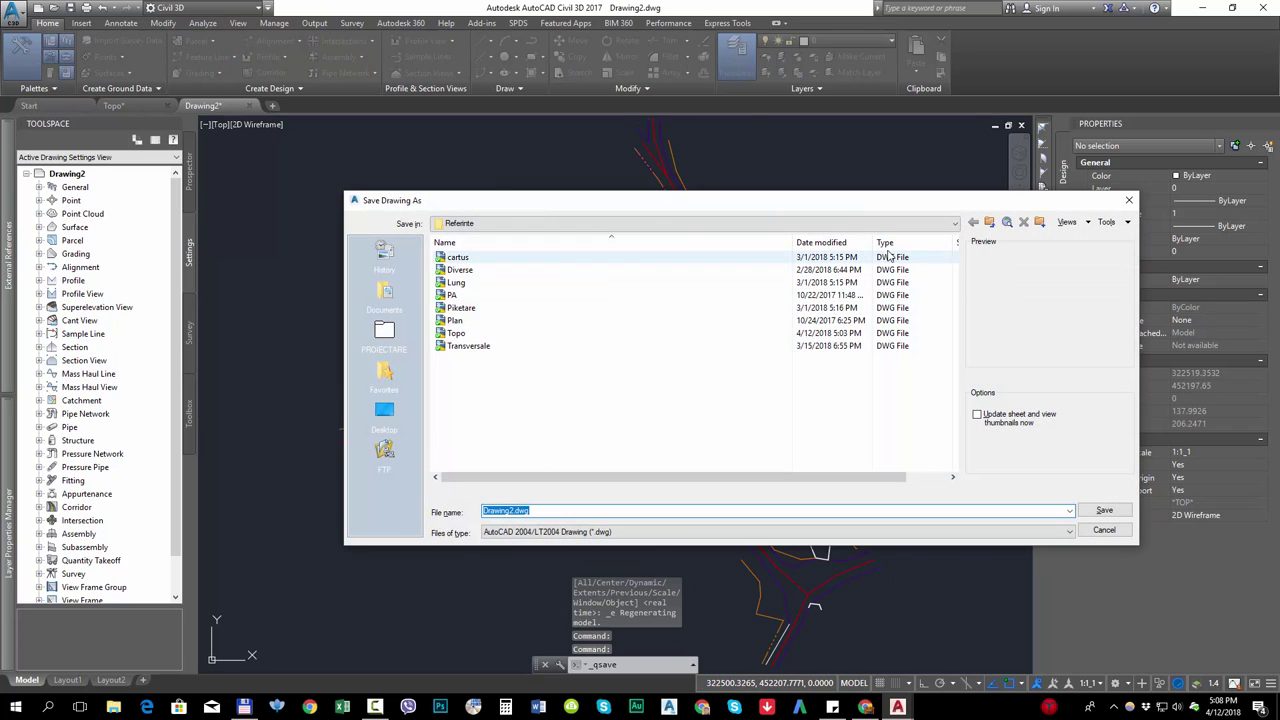
pyautogui.click(936, 232)
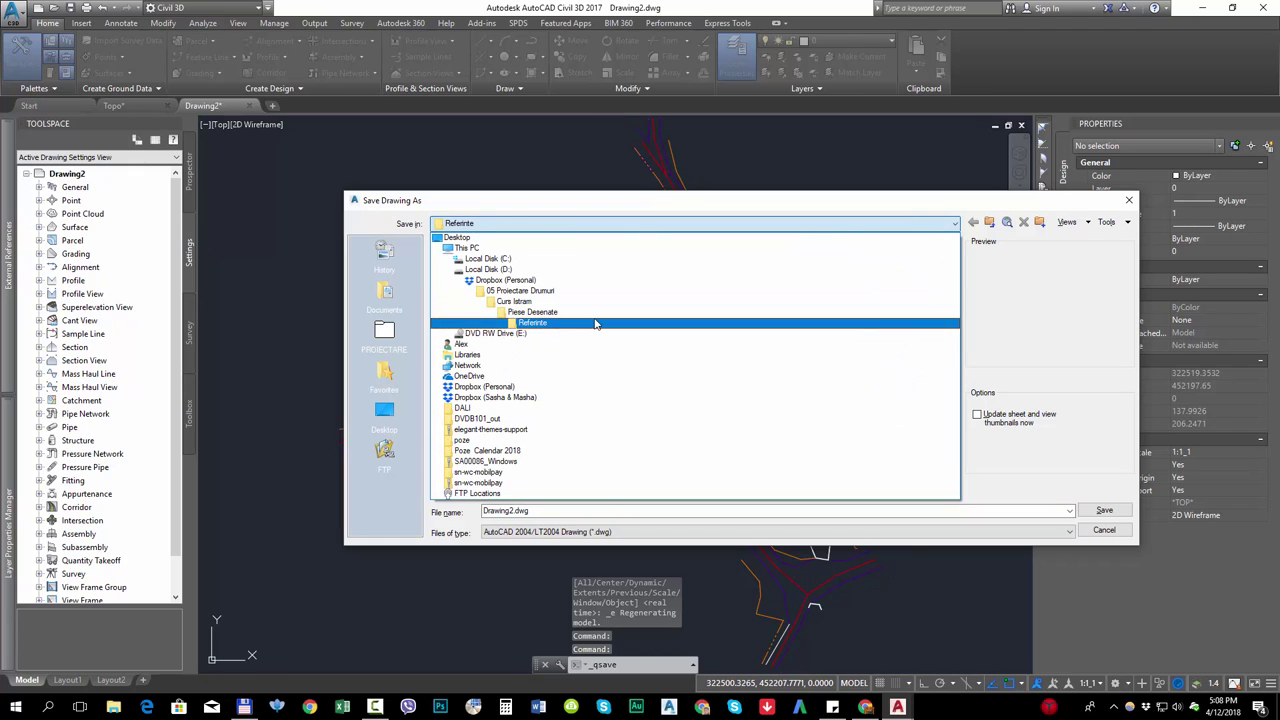
pyautogui.click(577, 302)
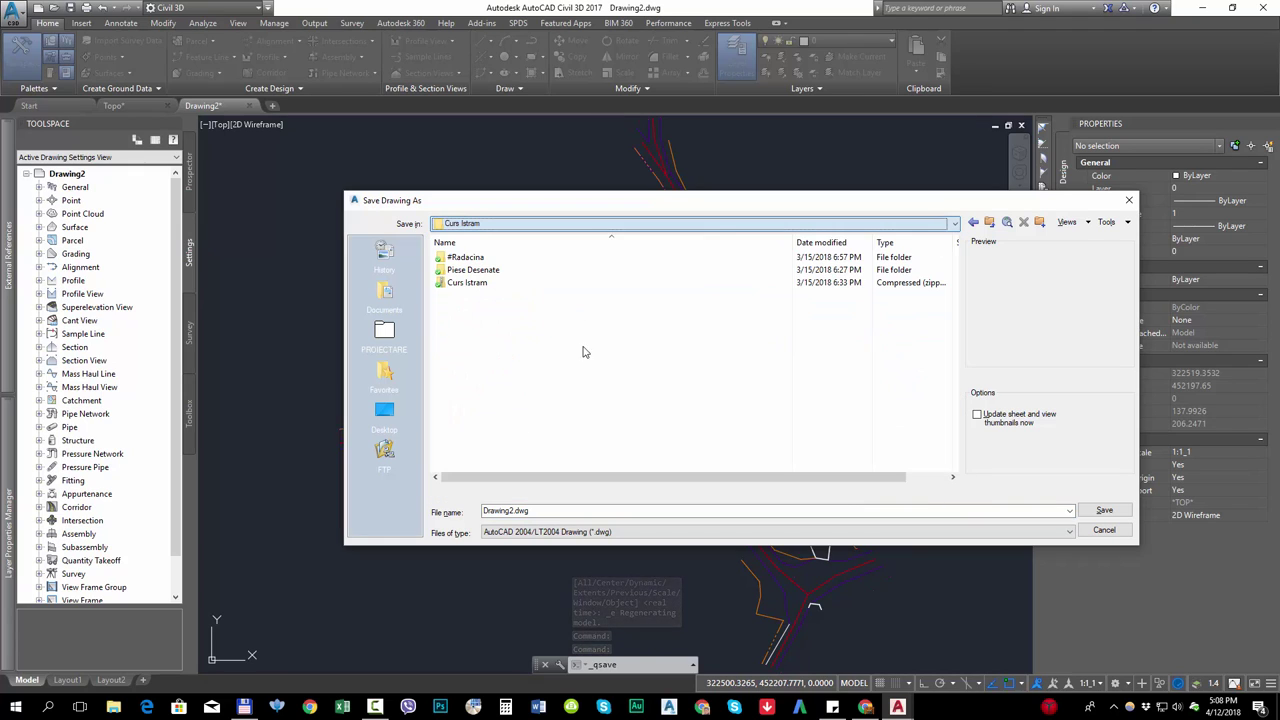
pyautogui.click(554, 511)
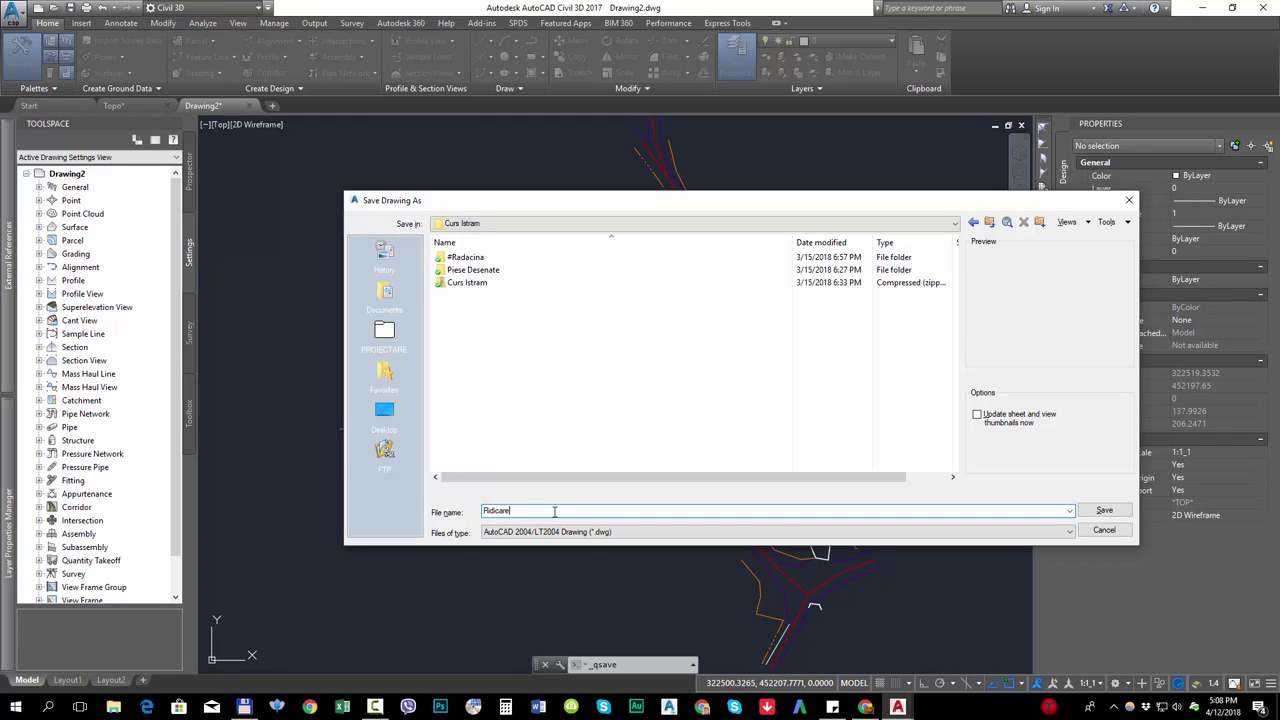
pyautogui.press('Return')
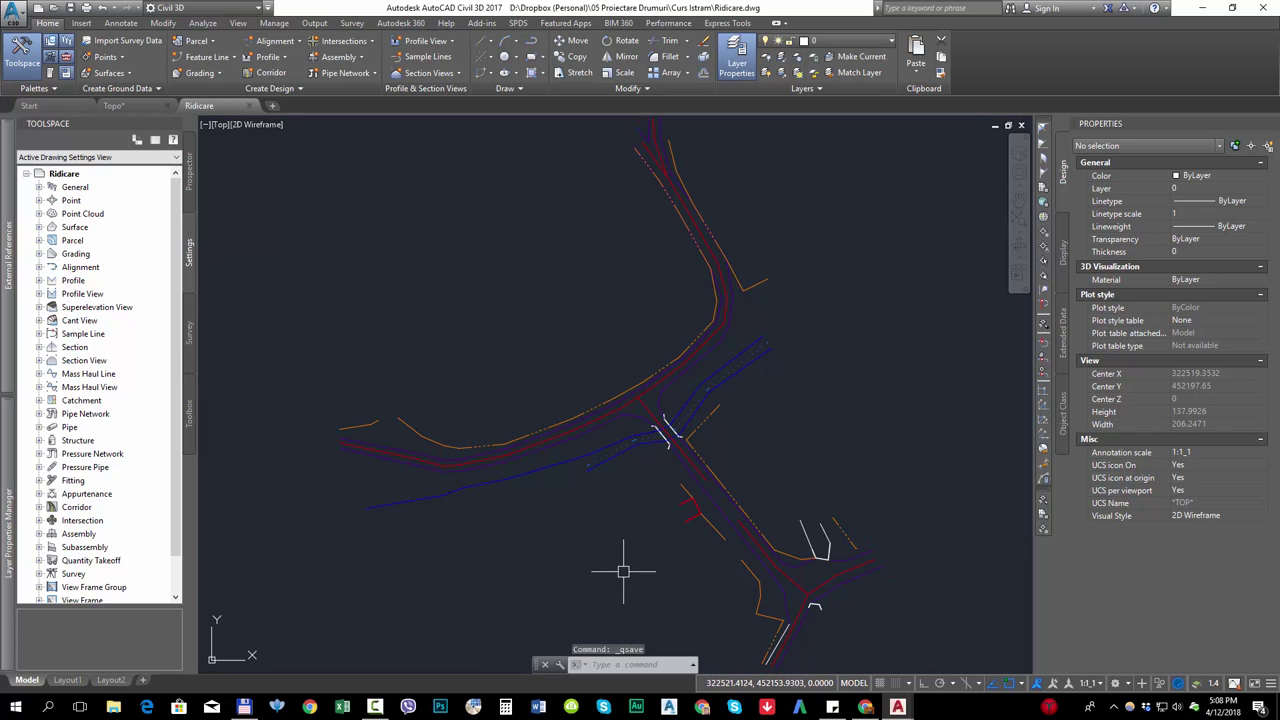
# - Tilt the drawing into a 3D view and examine the heights of the pasted polylines
pyautogui.moveTo(623, 571)
pyautogui.keyDown('shift'); pyautogui.mouseDown(button='middle')
pyautogui.moveTo(652, 455)
pyautogui.moveTo(685, 462)
pyautogui.mouseUp(button='middle'); pyautogui.keyUp('shift')
pyautogui.scroll(-1, 686, 460)
pyautogui.keyDown('shift'); pyautogui.moveTo(685, 512); pyautogui.dragTo(686, 479, button='middle'); pyautogui.keyUp('shift')
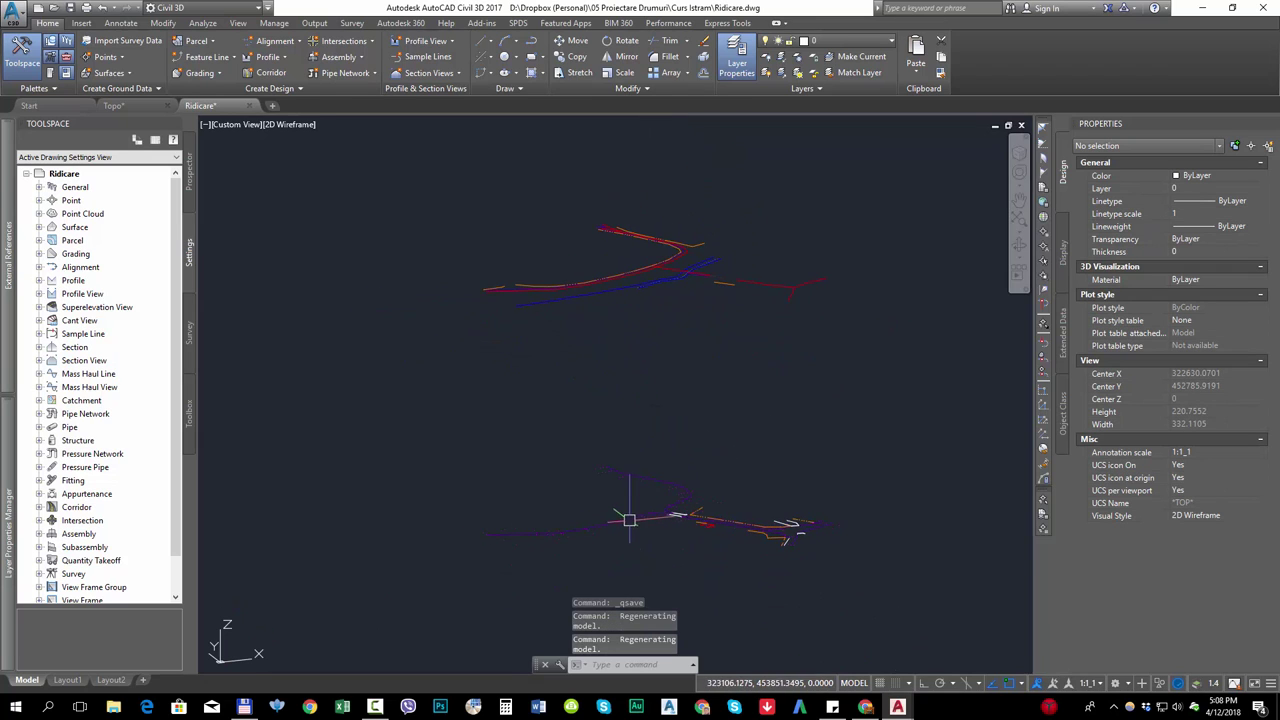
# - Check the elevation of the long drum polyline in the lower group of lines
pyautogui.scroll(3, 623, 517)
pyautogui.click(583, 530)
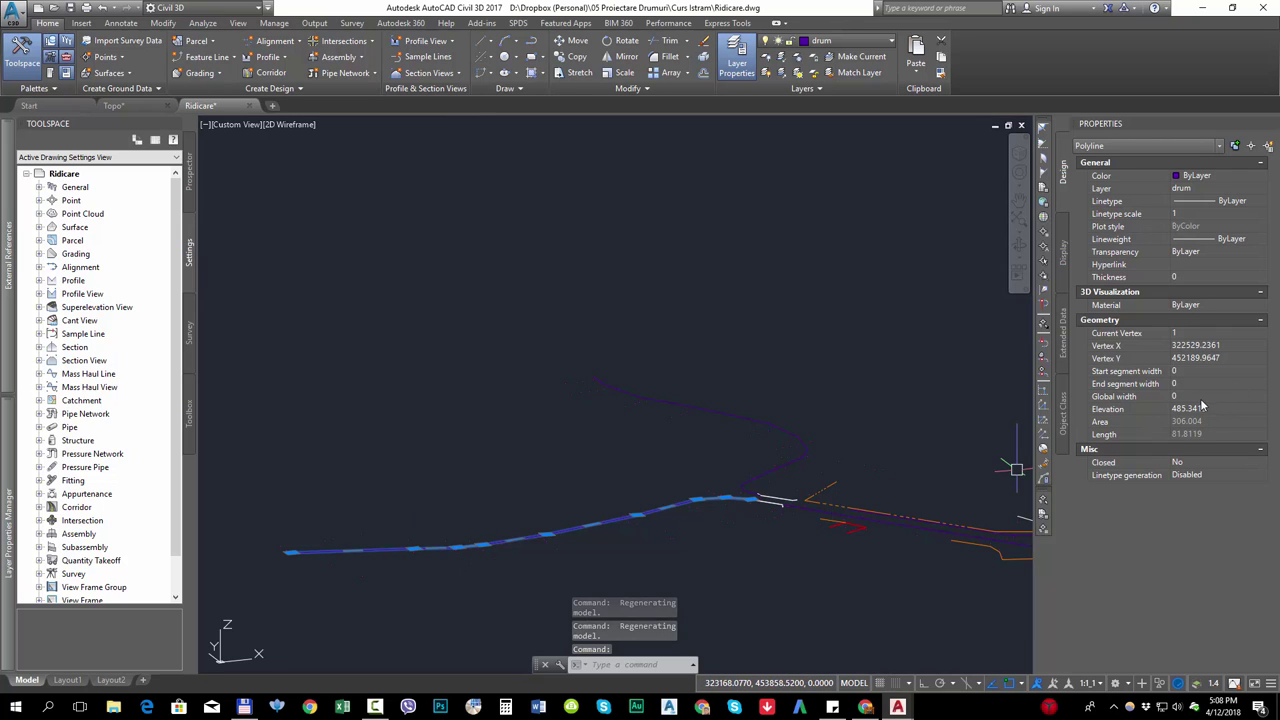
pyautogui.scroll(4, 572, 530)
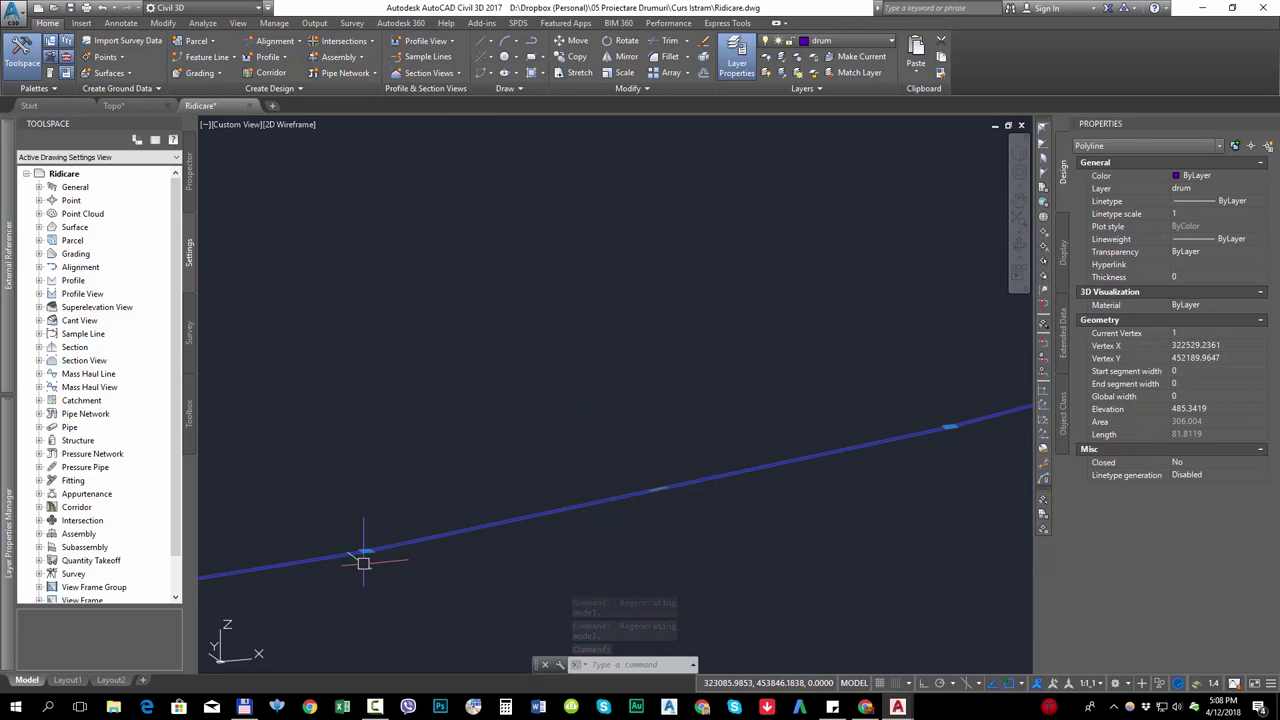
pyautogui.scroll(-1, 437, 545)
pyautogui.scroll(-3, 531, 540)
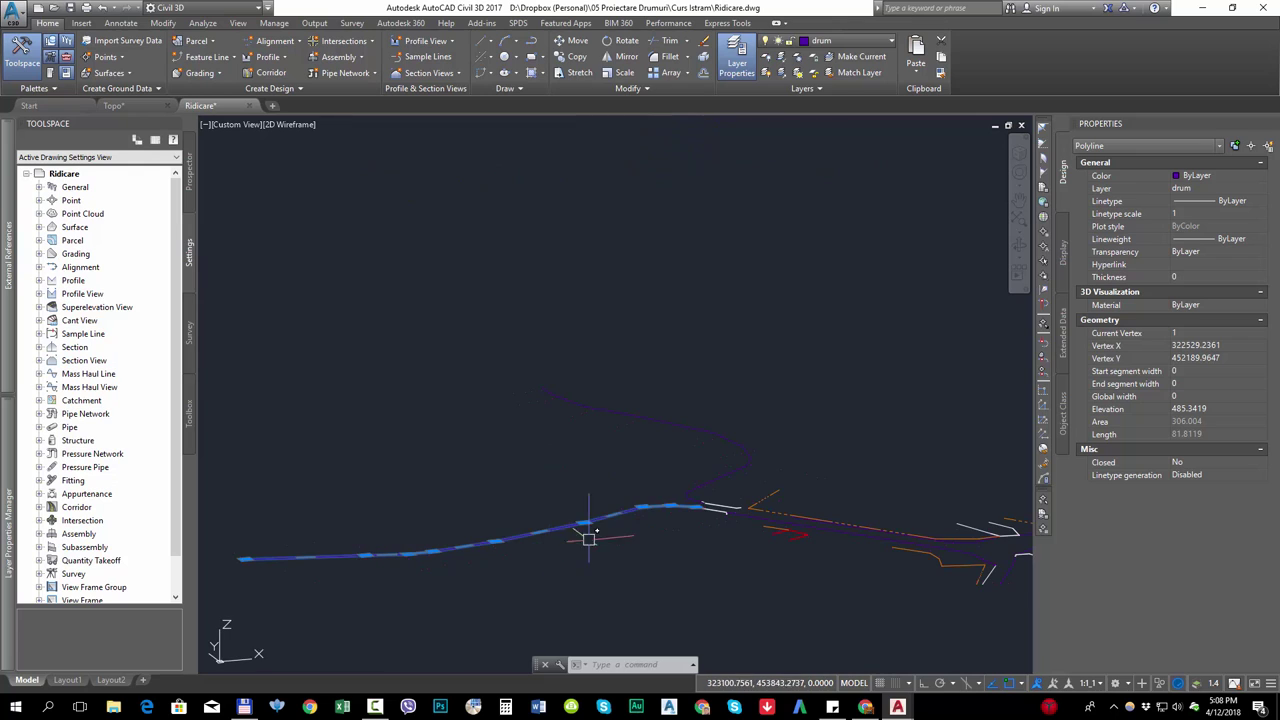
pyautogui.scroll(2, 596, 525)
pyautogui.scroll(-4, 788, 507)
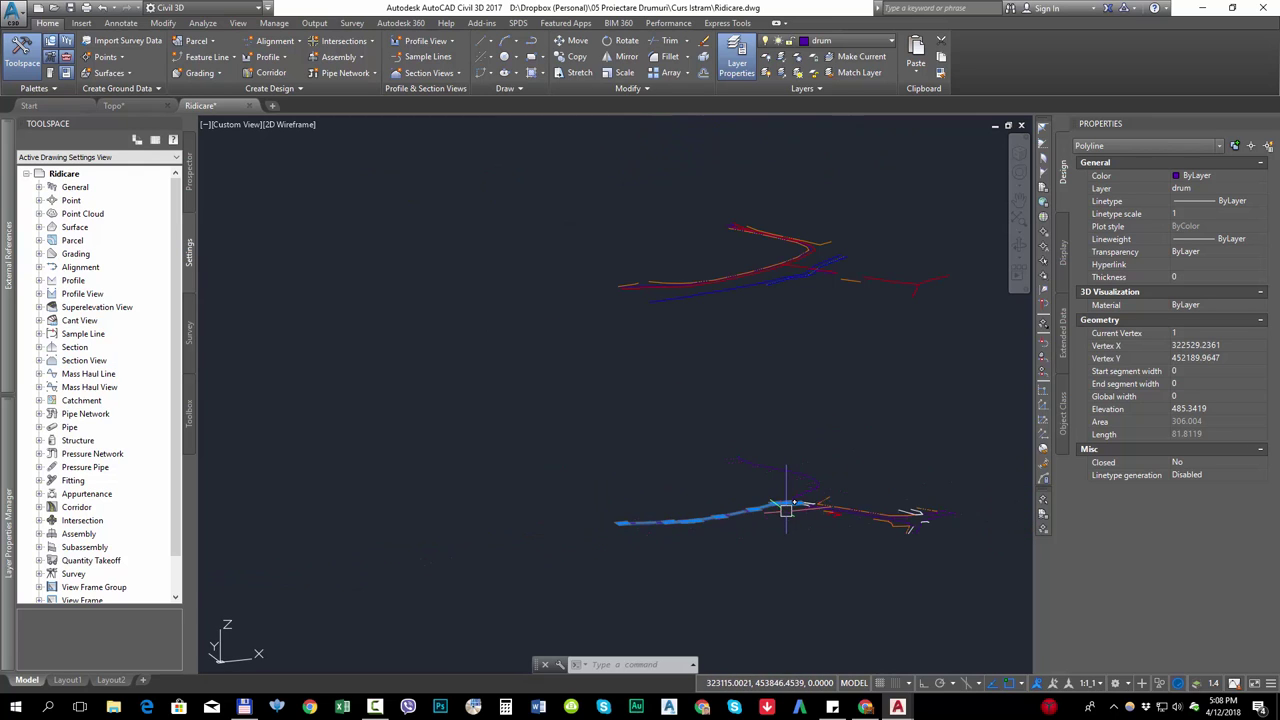
pyautogui.moveTo(820, 386); pyautogui.dragTo(682, 483, button='middle')
pyautogui.press('Escape')
# - Check the elevation of the limita de proprietate polyline and examine the neighbouring lines in the upper group
pyautogui.click(648, 362)
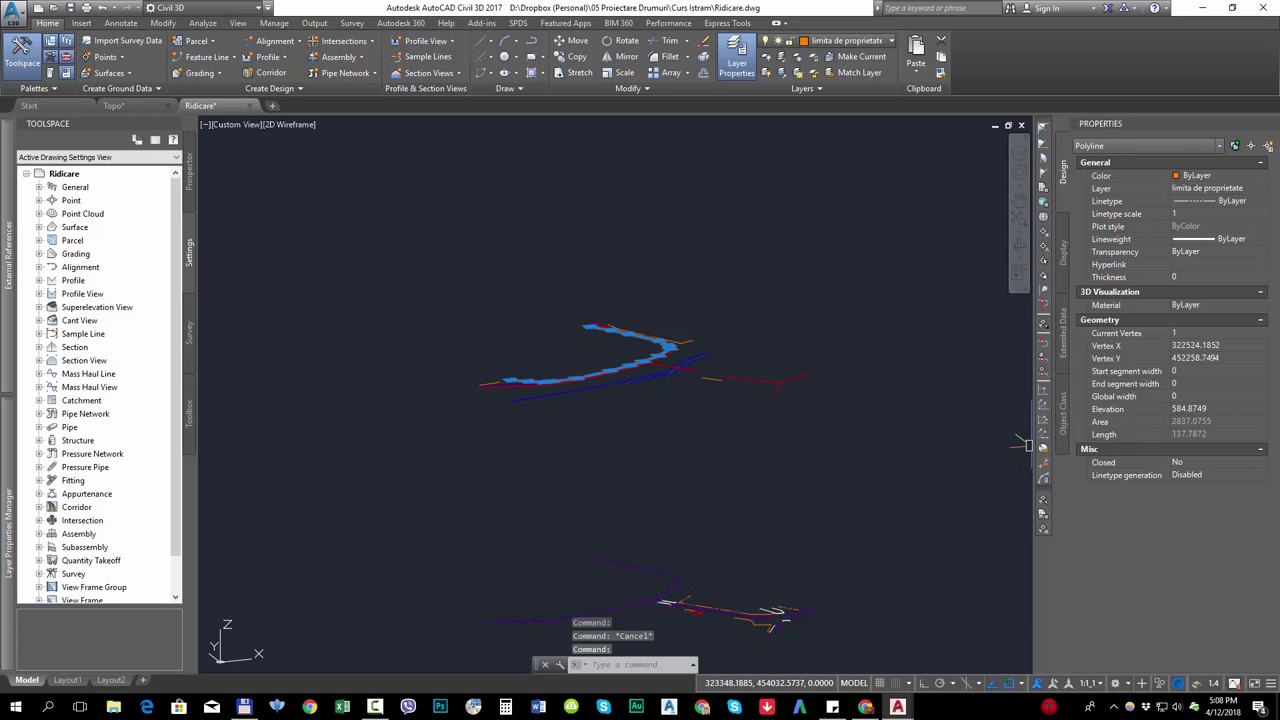
pyautogui.press('Escape')
pyautogui.scroll(4, 677, 523)
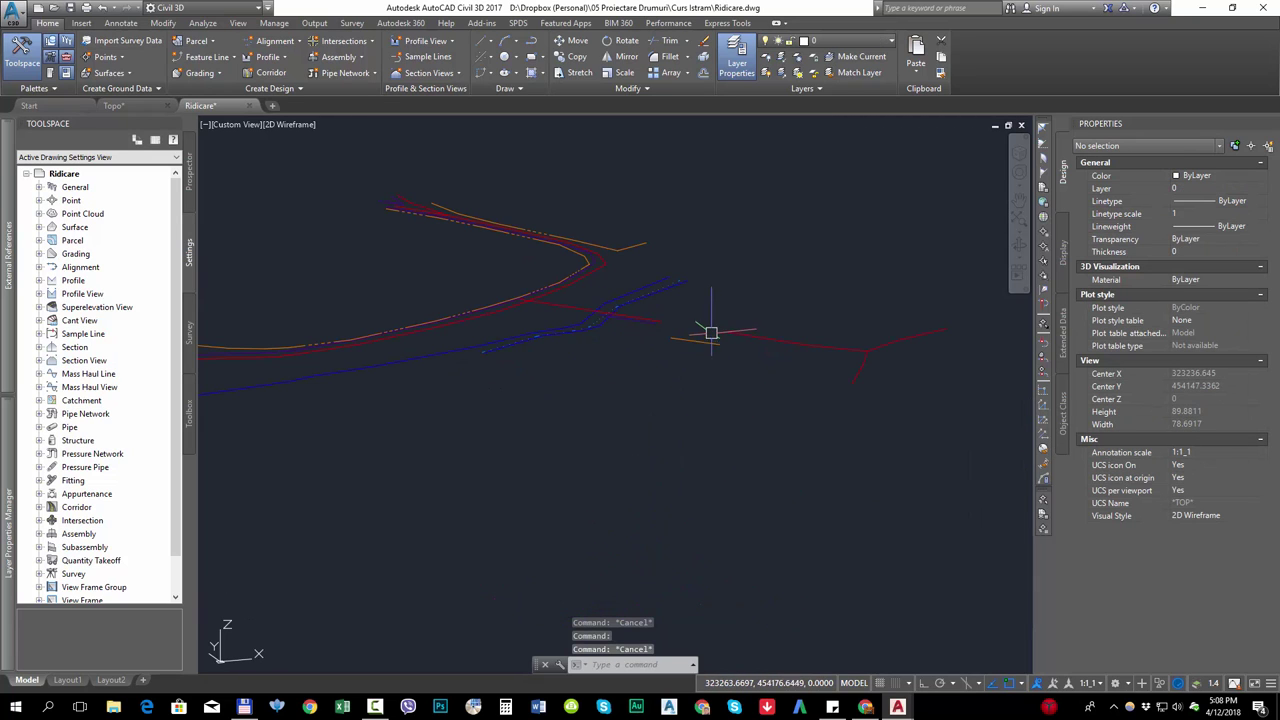
pyautogui.click(689, 336)
pyautogui.press('Escape')
pyautogui.click(698, 320)
pyautogui.press('Escape')
pyautogui.scroll(-2, 710, 401)
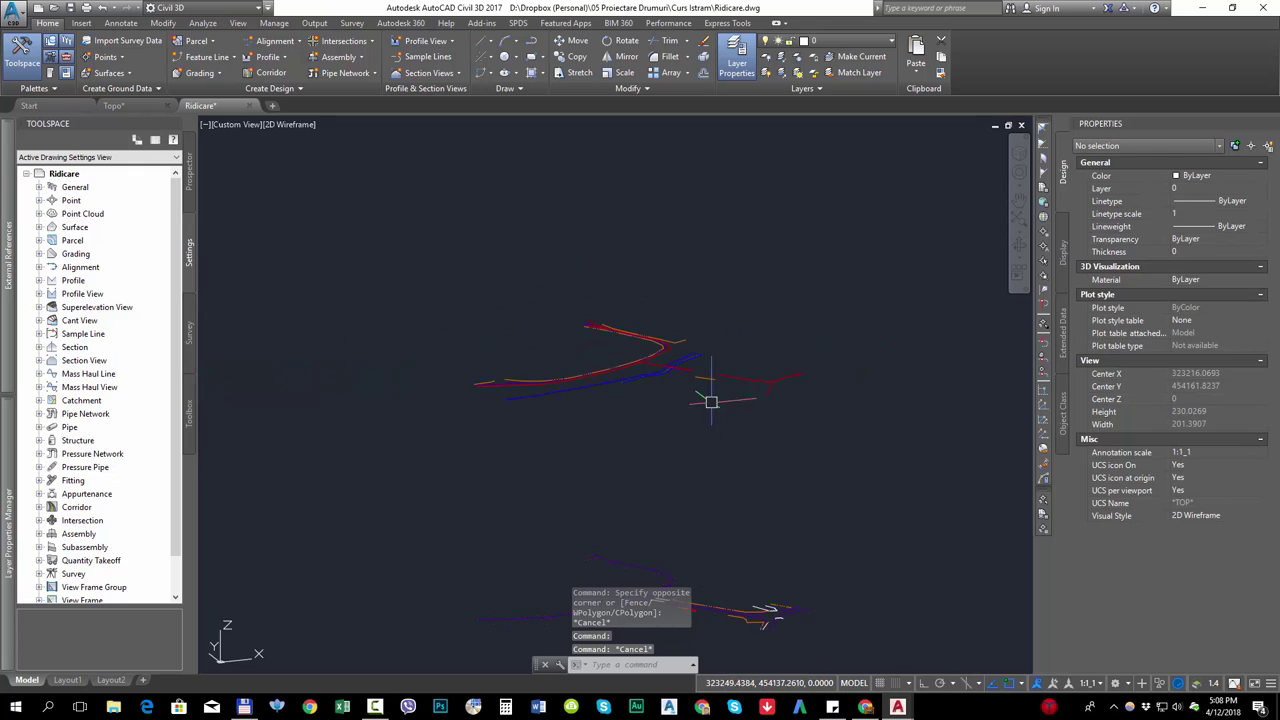
pyautogui.moveTo(700, 465); pyautogui.dragTo(697, 394, button='middle')
pyautogui.scroll(2, 636, 550)
pyautogui.scroll(-2, 636, 551)
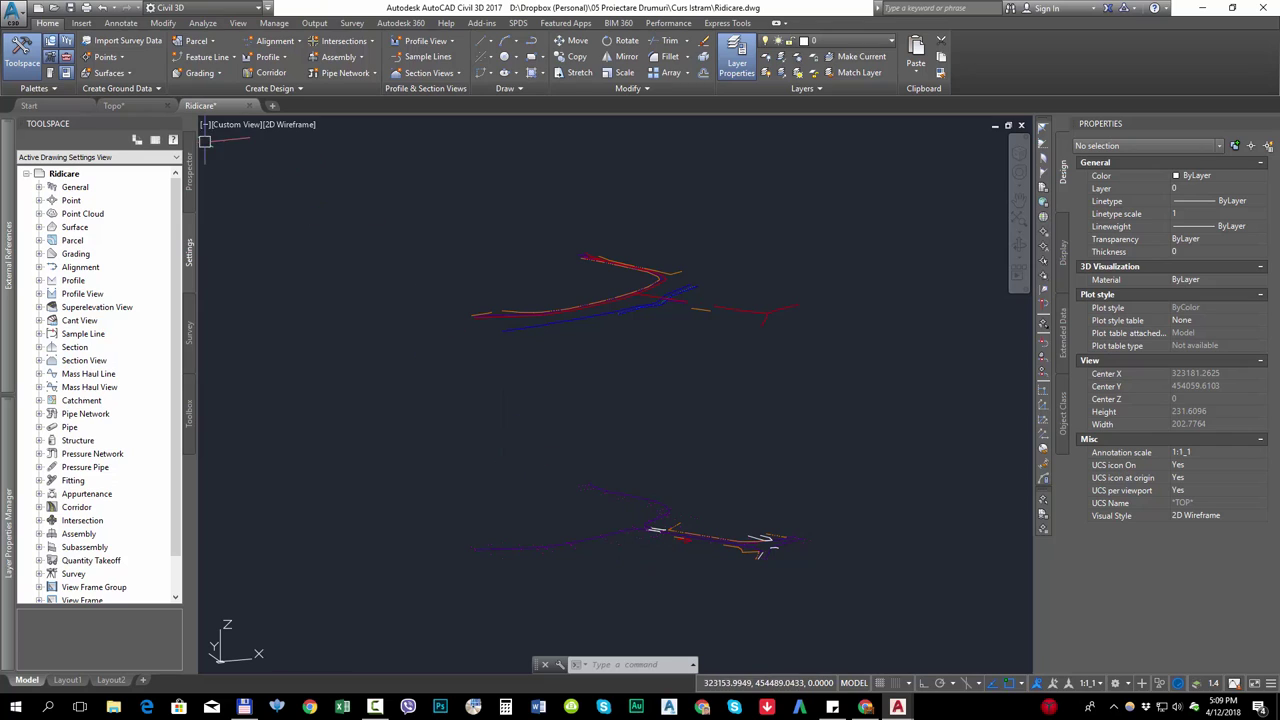
# - Return the drawing to the Top view and save Ridicare
pyautogui.click(240, 124)
pyautogui.click(255, 160)
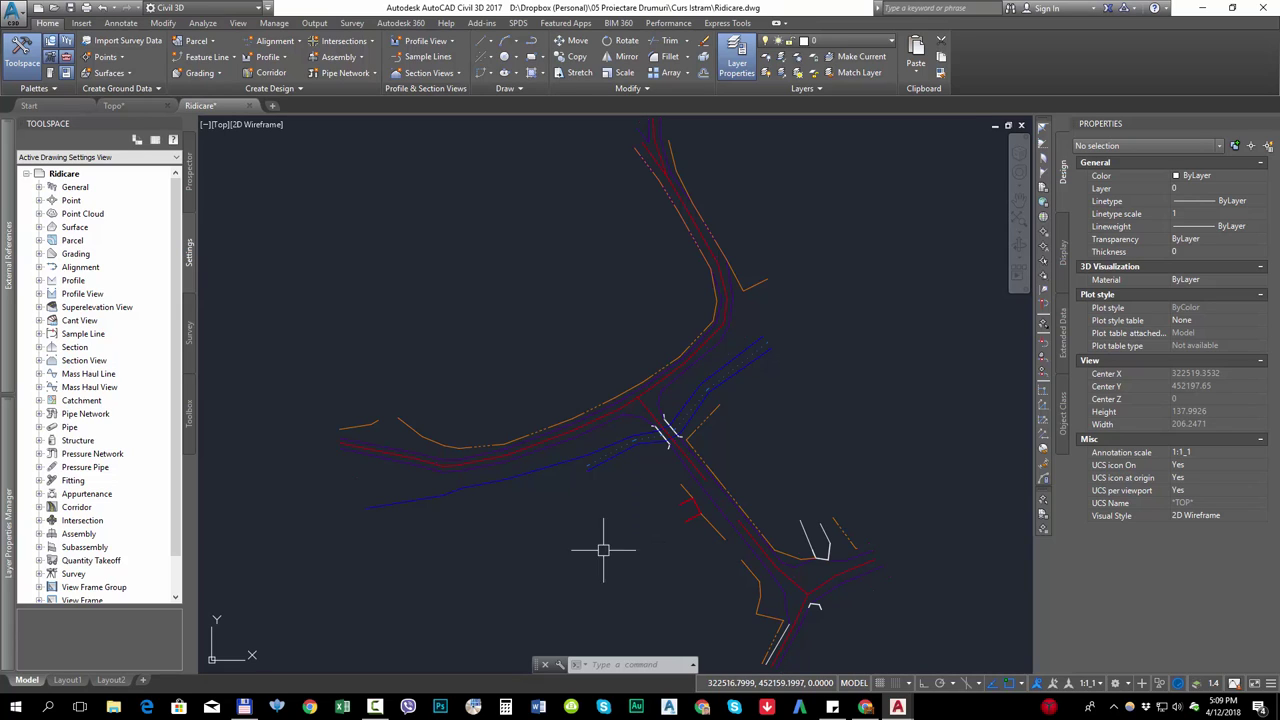
pyautogui.moveTo(127, 110)
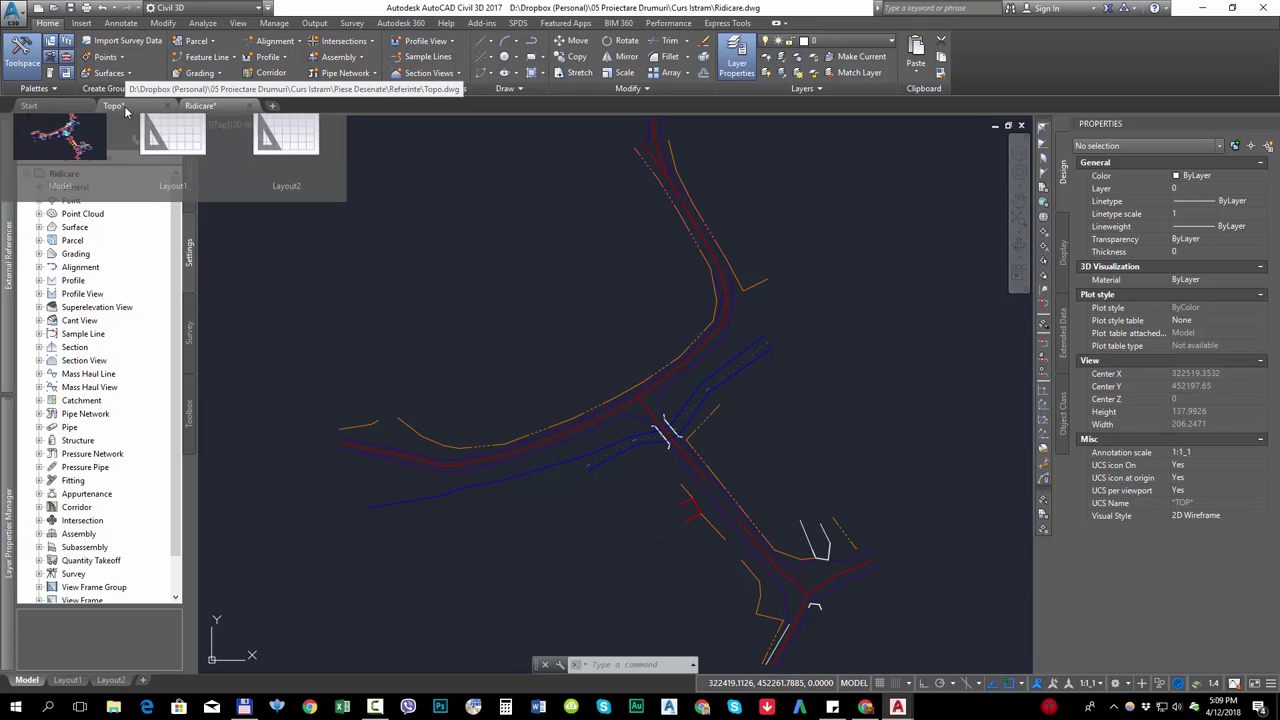
pyautogui.click(458, 332)
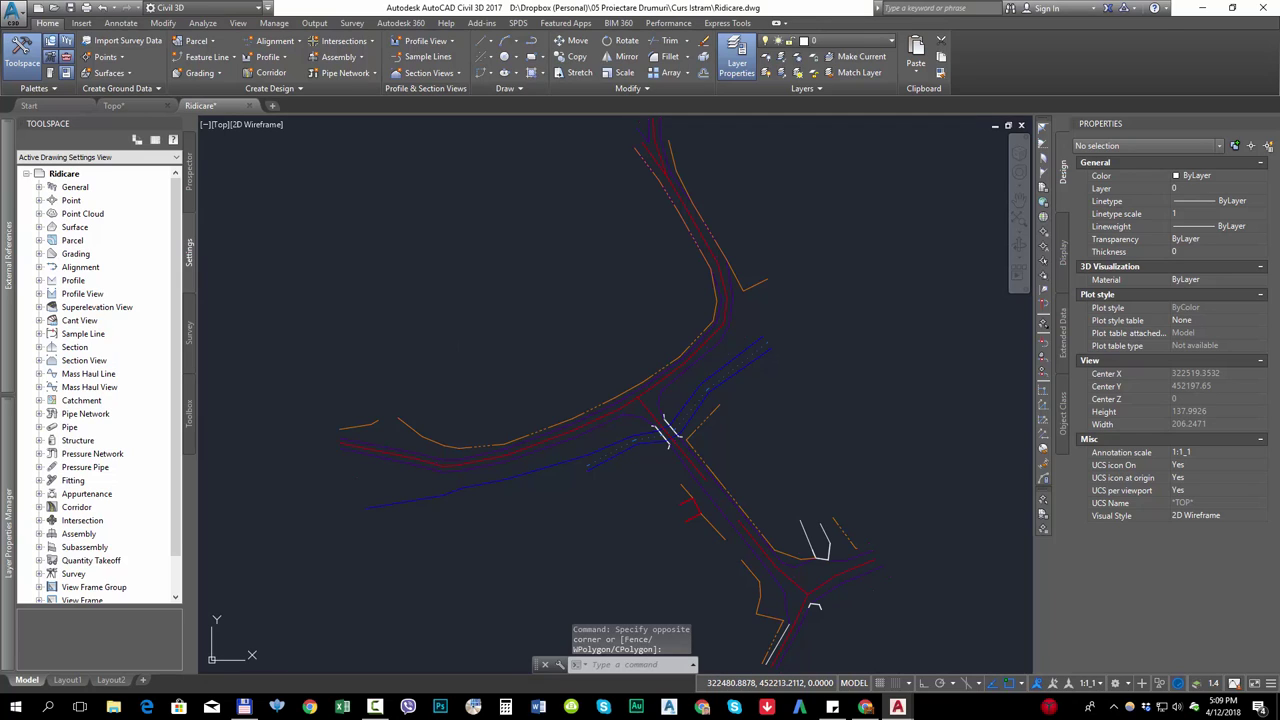
pyautogui.hotkey('ctrl', 's')
# - Switch to the Topo drawing and inspect the poarta lines of the gate symbols near and east of Strada 2
pyautogui.click(134, 110)
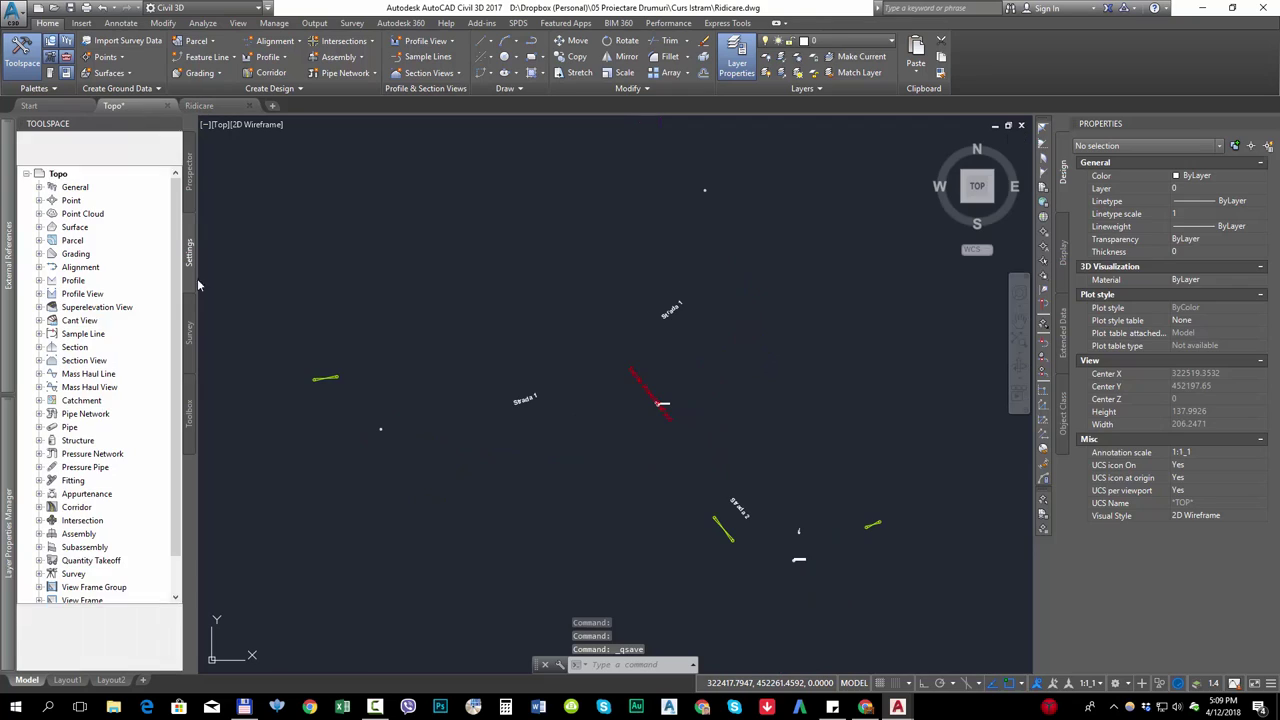
pyautogui.scroll(3, 732, 463)
pyautogui.click(634, 498)
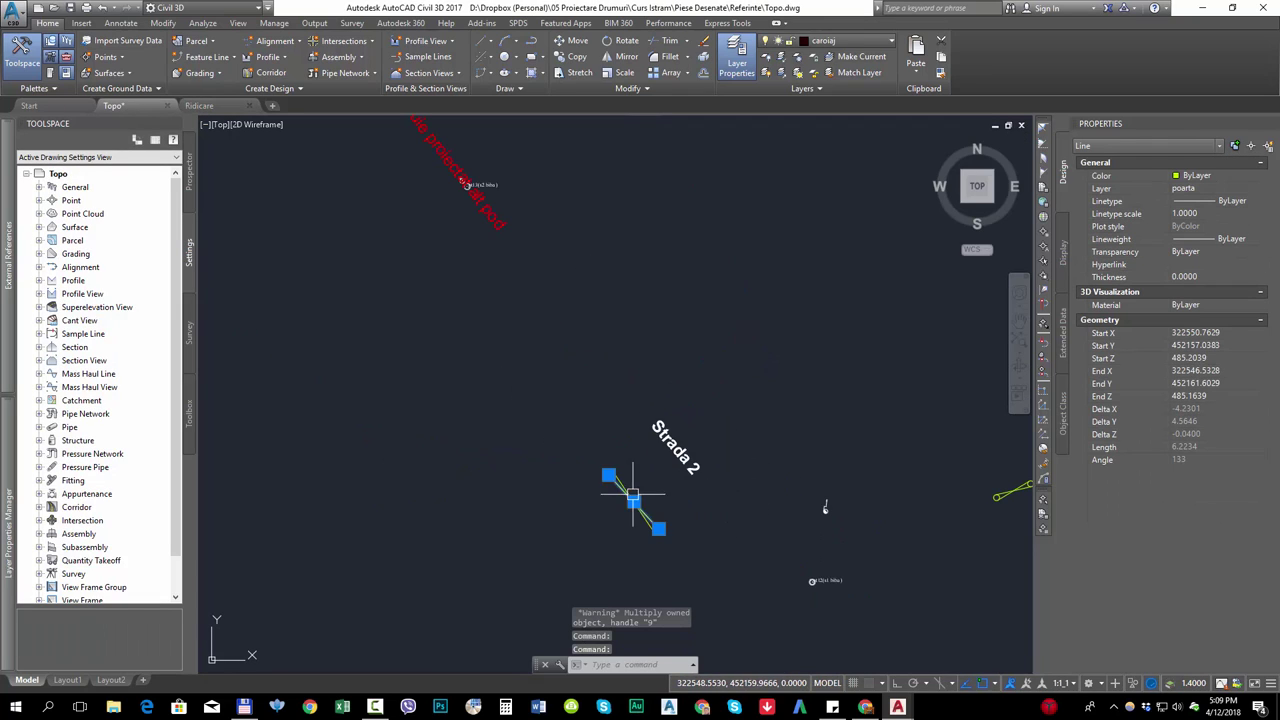
pyautogui.moveTo(776, 510); pyautogui.dragTo(551, 480, button='middle')
pyautogui.scroll(2, 735, 465)
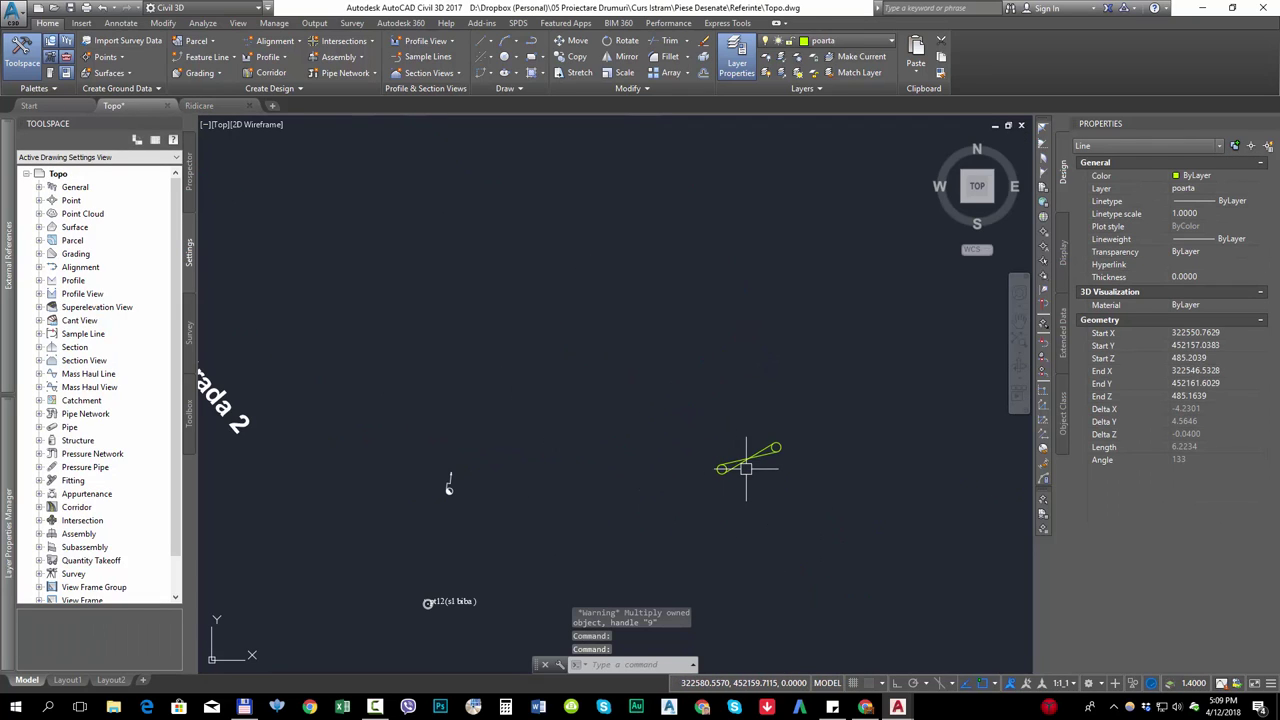
pyautogui.press('Escape')
pyautogui.click(752, 460)
pyautogui.scroll(3, 748, 465)
pyautogui.press('Escape')
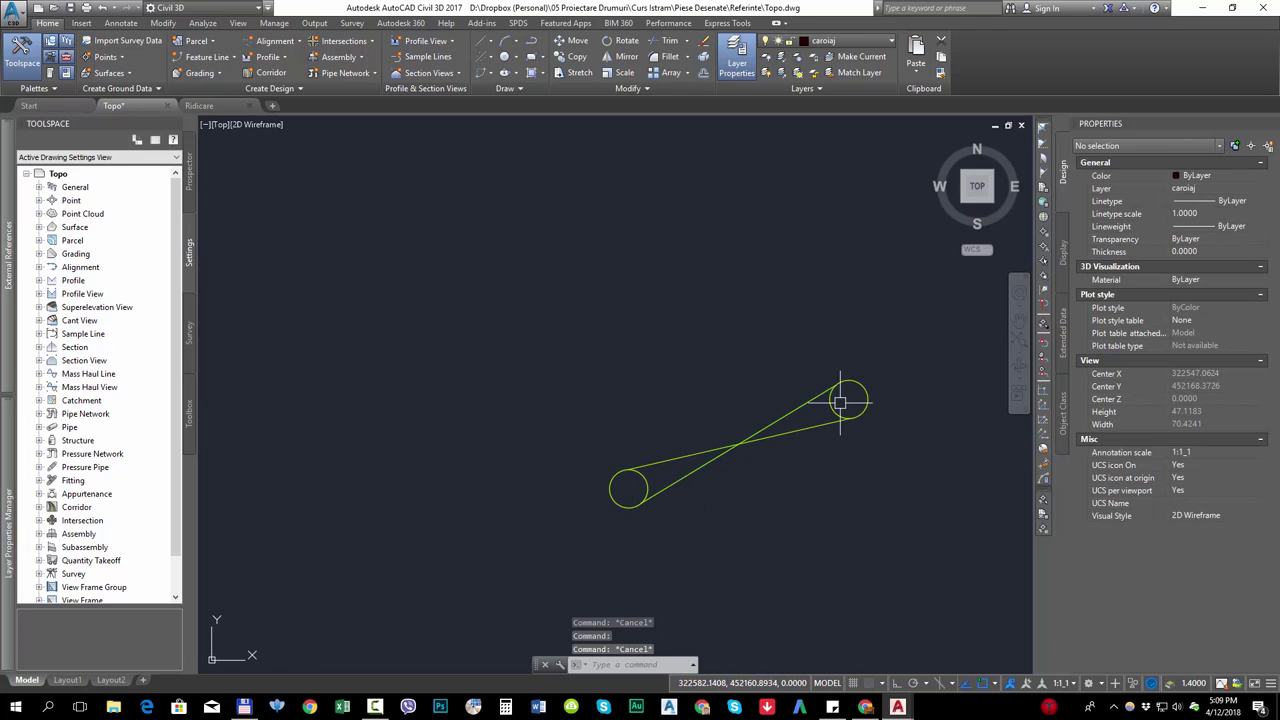
# - Examine the two crossing lines of the eastern gate symbol and the other objects left in Topo
pyautogui.click(725, 500)
pyautogui.click(663, 391)
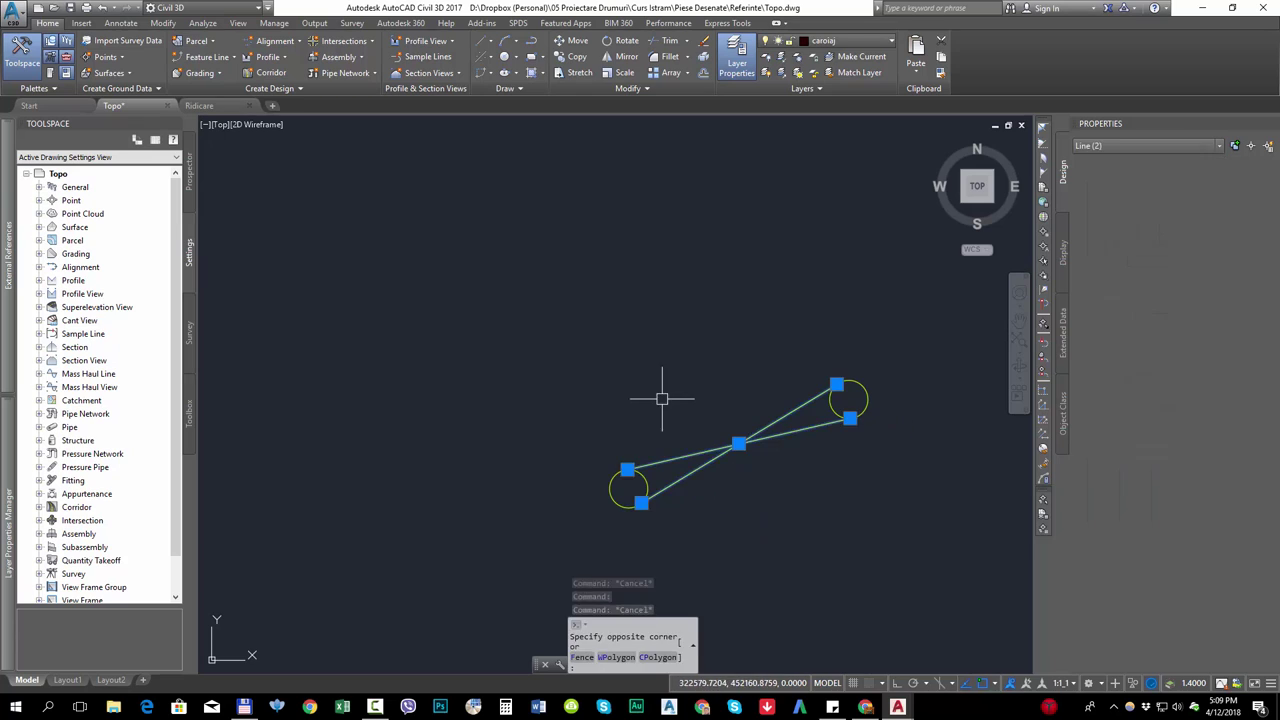
pyautogui.press('Escape')
pyautogui.scroll(-5, 777, 480)
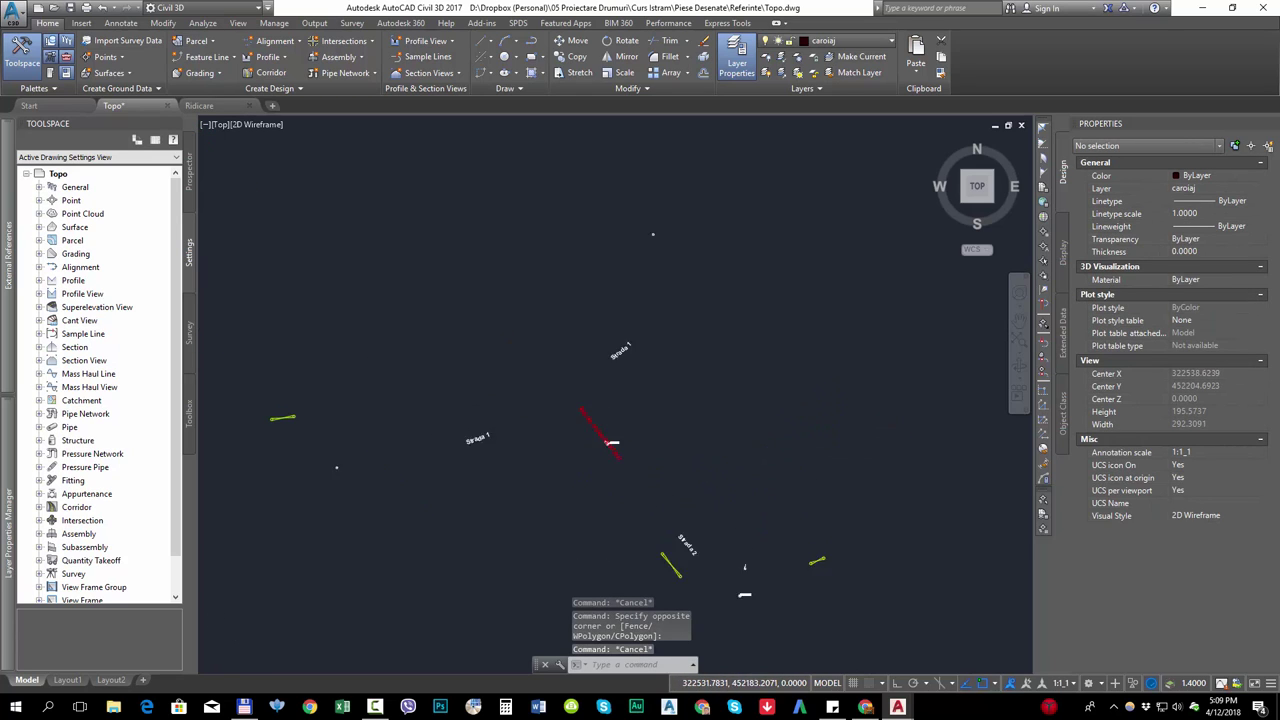
pyautogui.scroll(5, 677, 423)
pyautogui.scroll(-6, 677, 432)
# - Close the Topo drawing without saving its changes
pyautogui.press('Escape')
pyautogui.press('Escape')
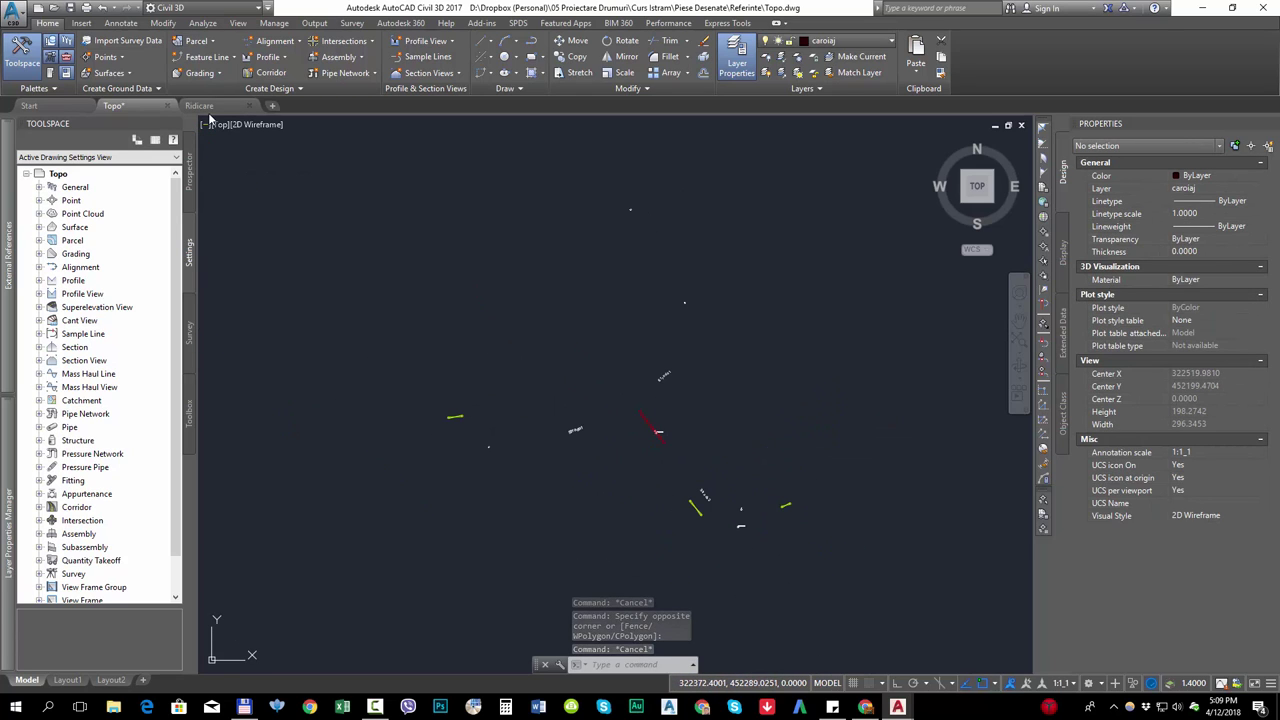
pyautogui.click(171, 106)
pyautogui.click(679, 381)
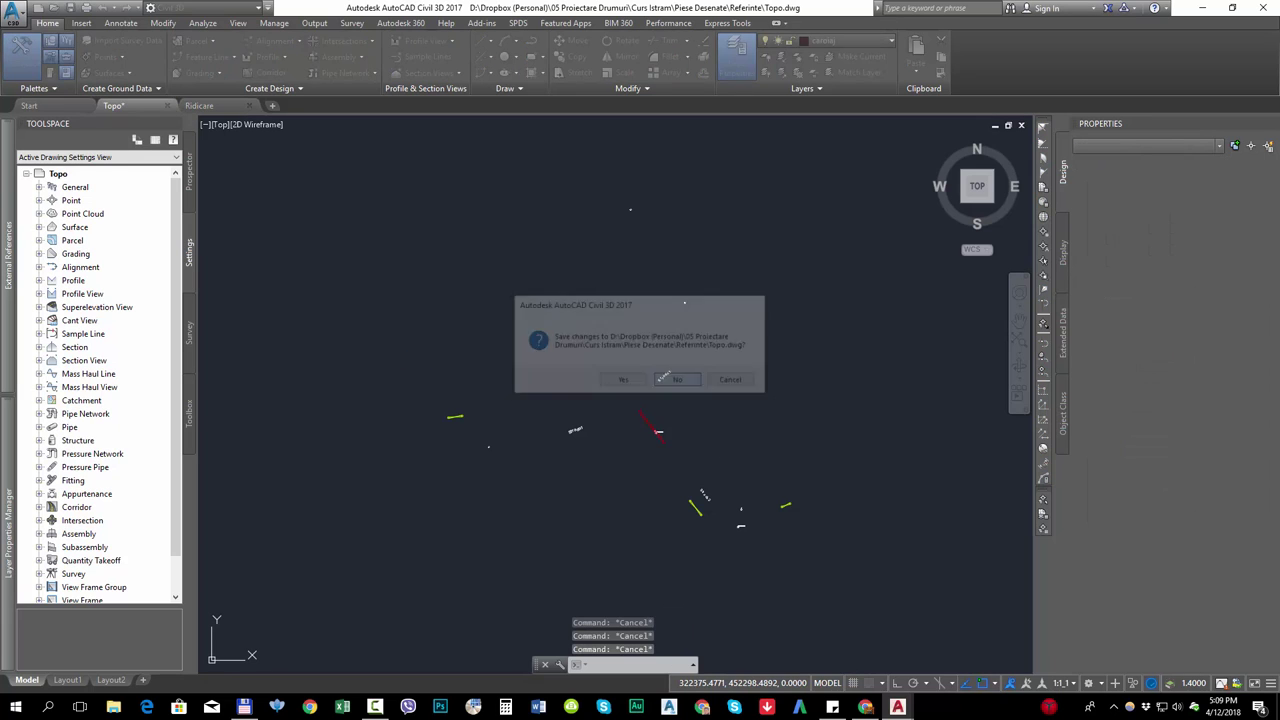
# - Inspect the two apa polylines where they pass between the white bridge walls in Ridicare
pyautogui.scroll(10, 695, 485)
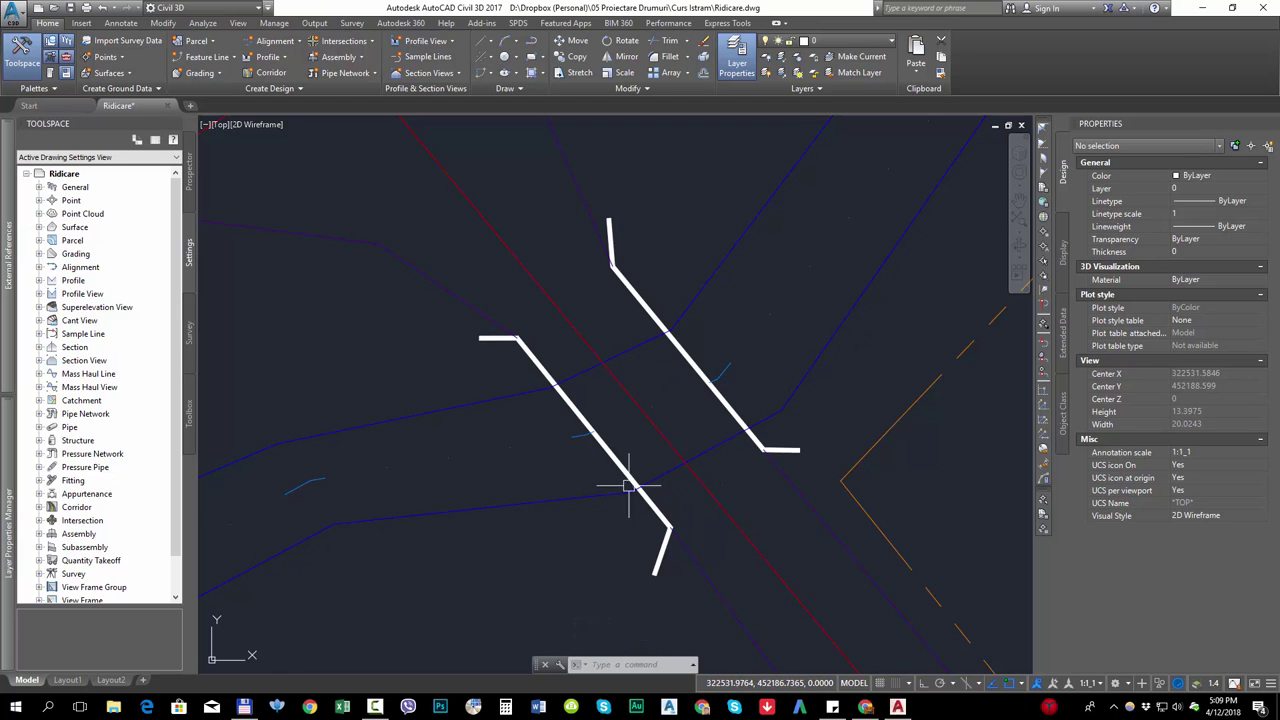
pyautogui.click(668, 468)
pyautogui.click(592, 366)
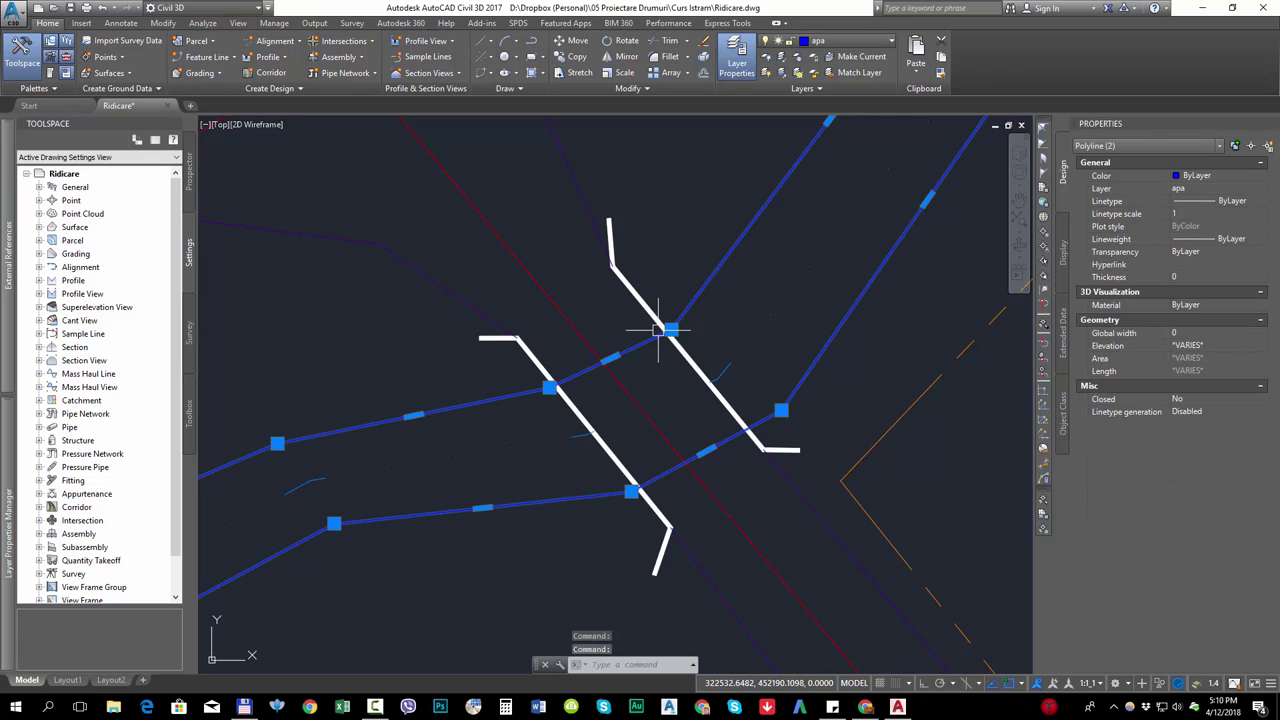
pyautogui.press('Escape')
pyautogui.scroll(-2, 655, 373)
pyautogui.scroll(1, 624, 445)
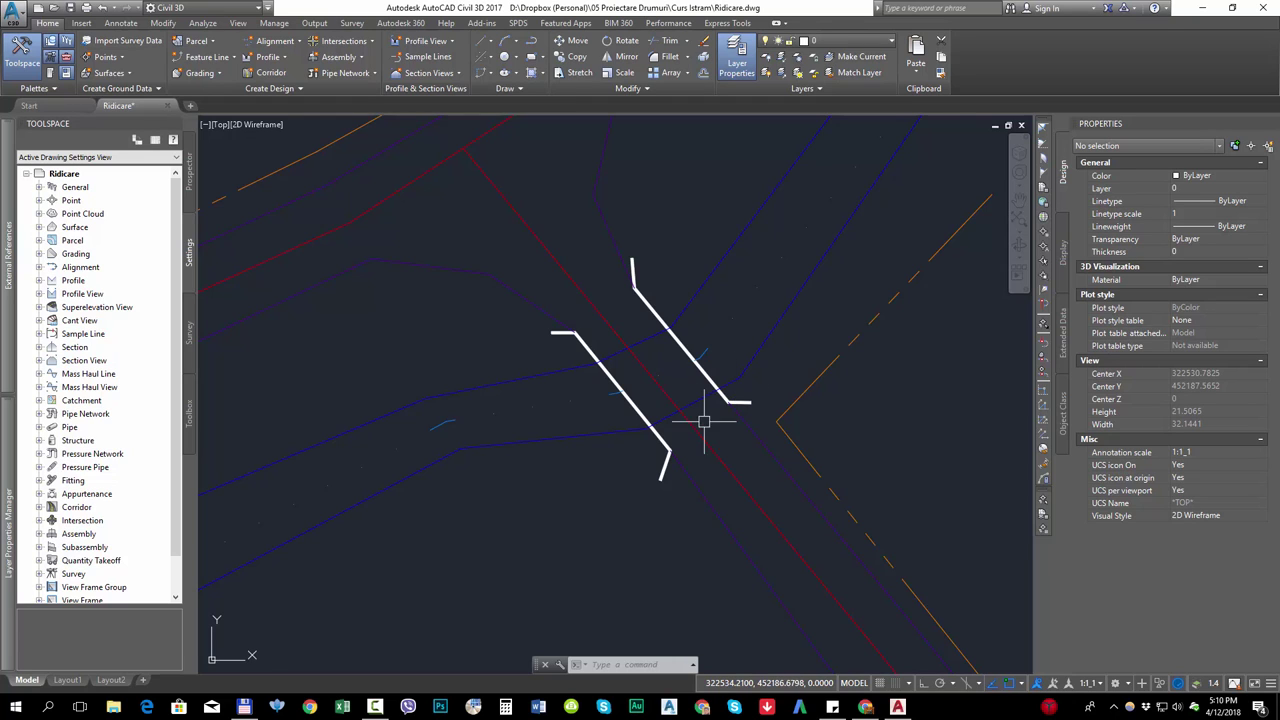
pyautogui.moveTo(700, 425); pyautogui.dragTo(688, 449, button='middle')
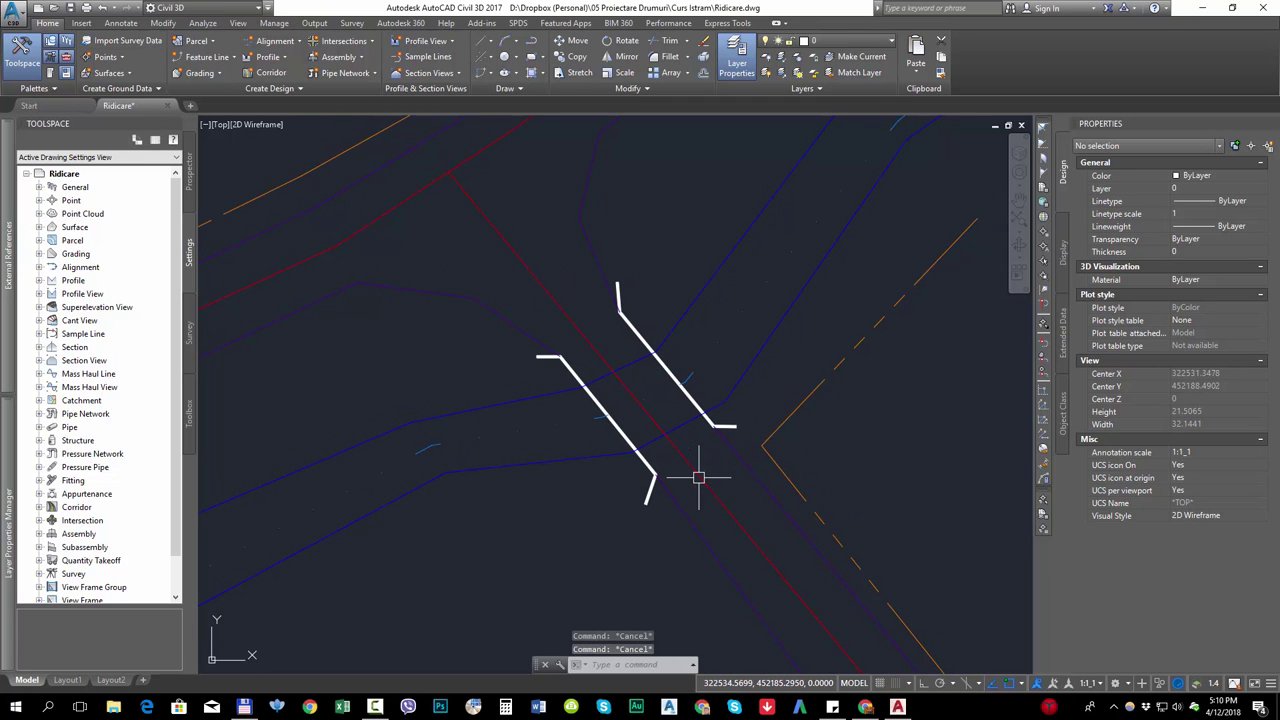
# - Trim away the part of the southern apa polyline between the two bridge walls, with one object as cutting edge
pyautogui.write('tr')
pyautogui.press('space')
pyautogui.scroll(1, 689, 436)
pyautogui.click(683, 414)
pyautogui.press('space')
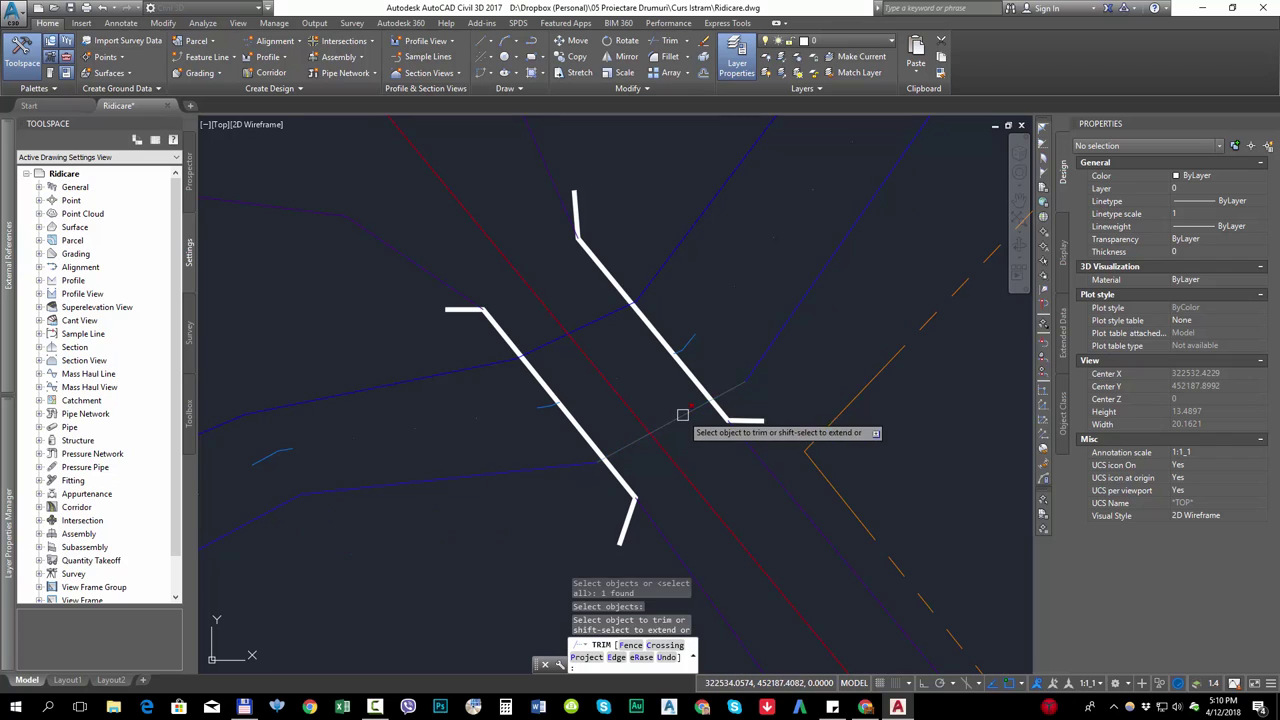
pyautogui.press('Escape')
# - Trim the northern apa polyline between the bridge walls, using the polyline itself as cutting edge
pyautogui.press('Return')
pyautogui.click(600, 318)
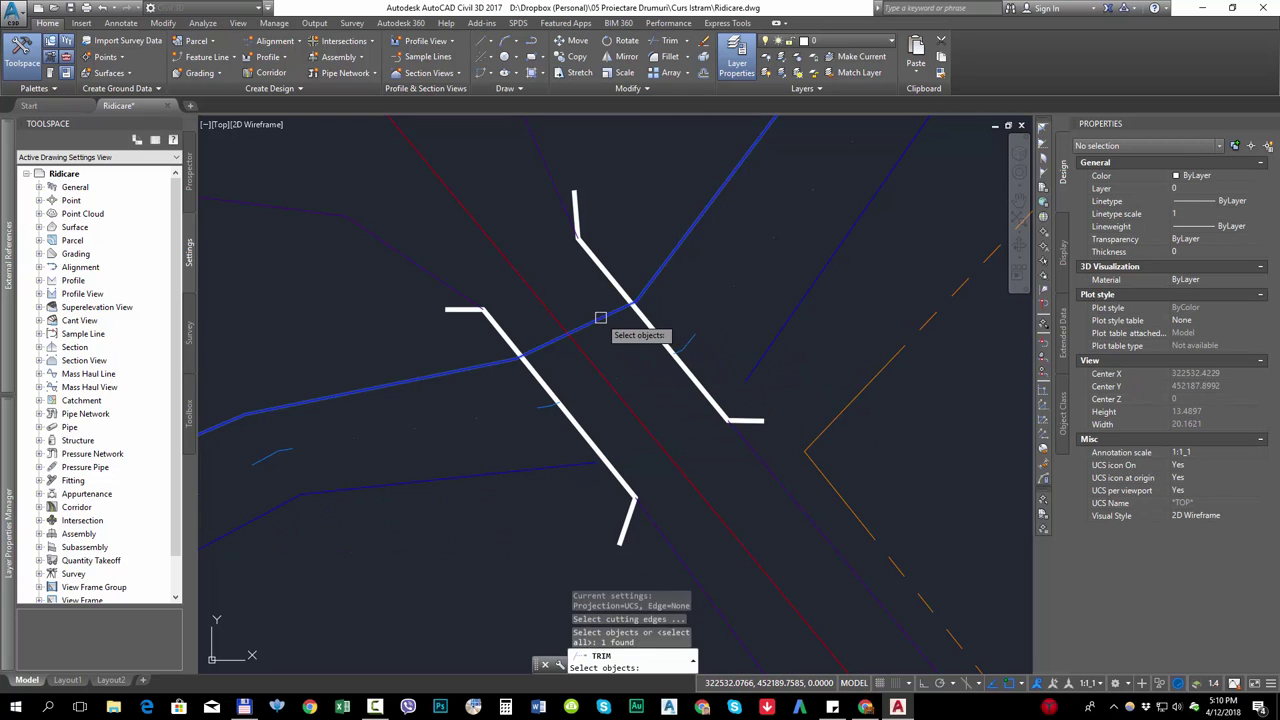
pyautogui.press('Return')
pyautogui.click(598, 320)
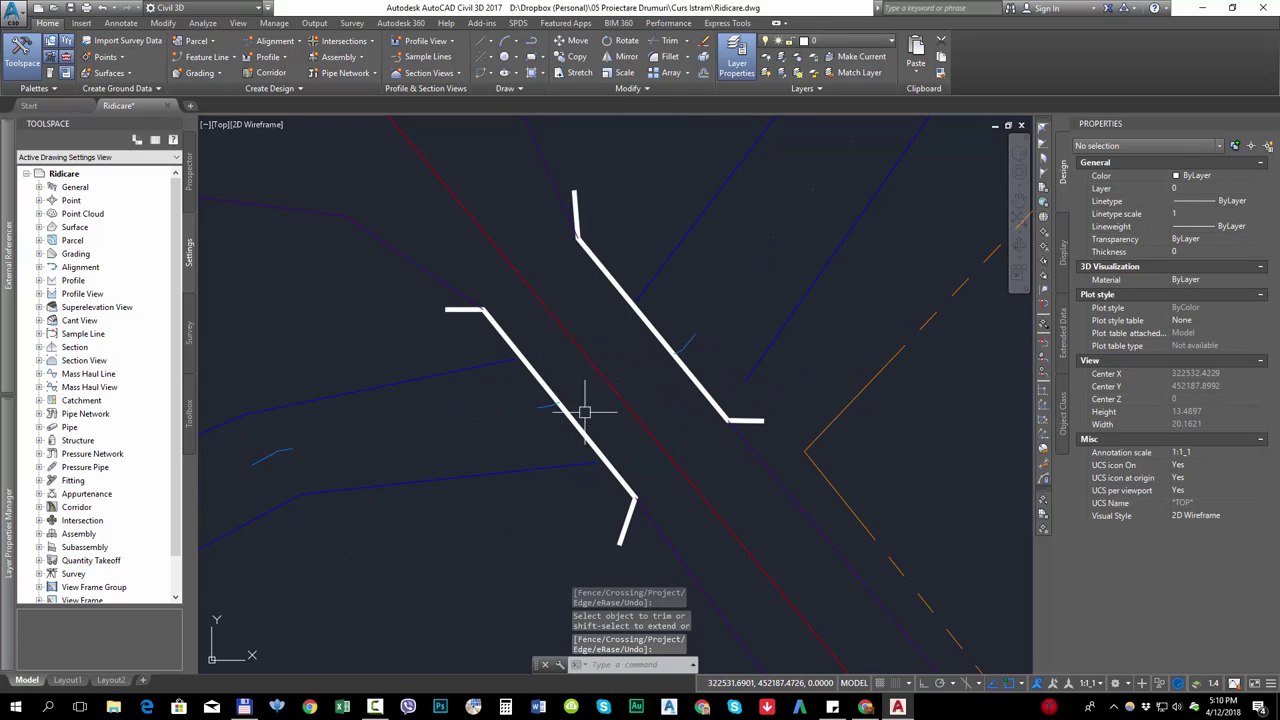
# - Try another trim between the bridge walls with all objects as cutting edges
pyautogui.write('tr')
pyautogui.press('space')
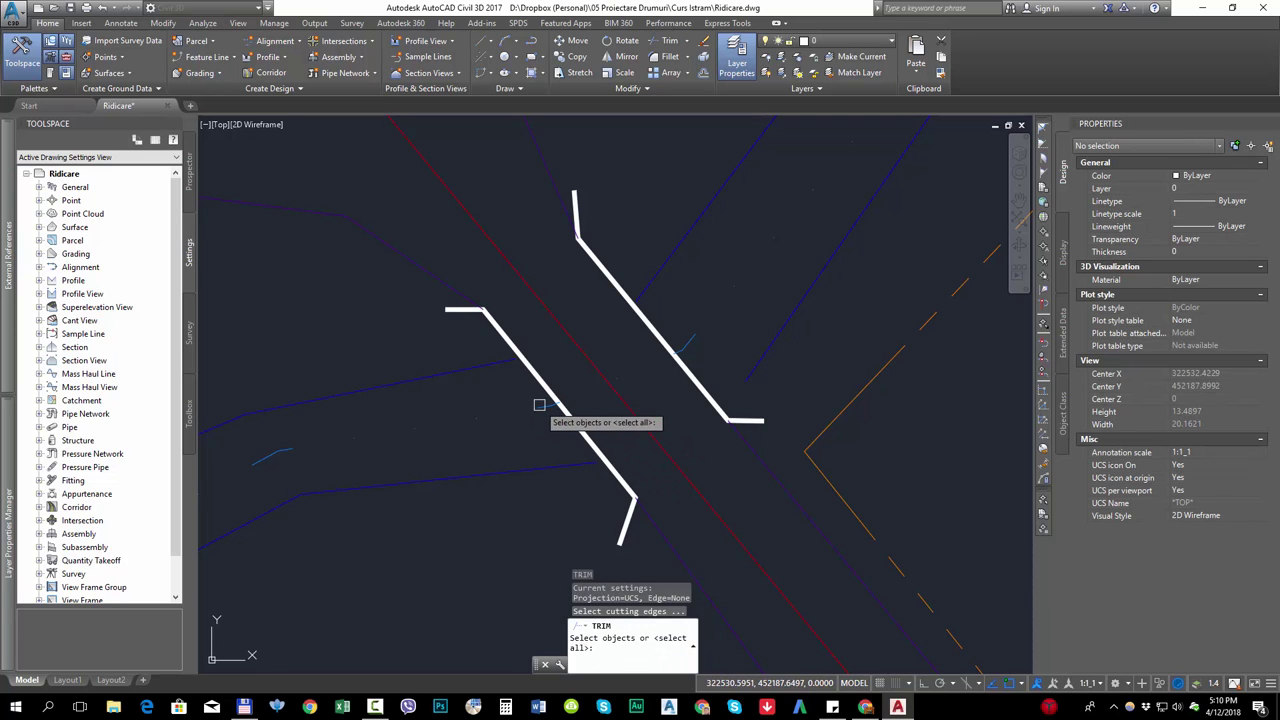
pyautogui.press('space')
pyautogui.click(620, 374)
pyautogui.press('space')
# - Compare the Z positions of the TOPO_PUNCTE points on the bridge roadway and at the eastern wall's southern corner
pyautogui.scroll(-2, 675, 403)
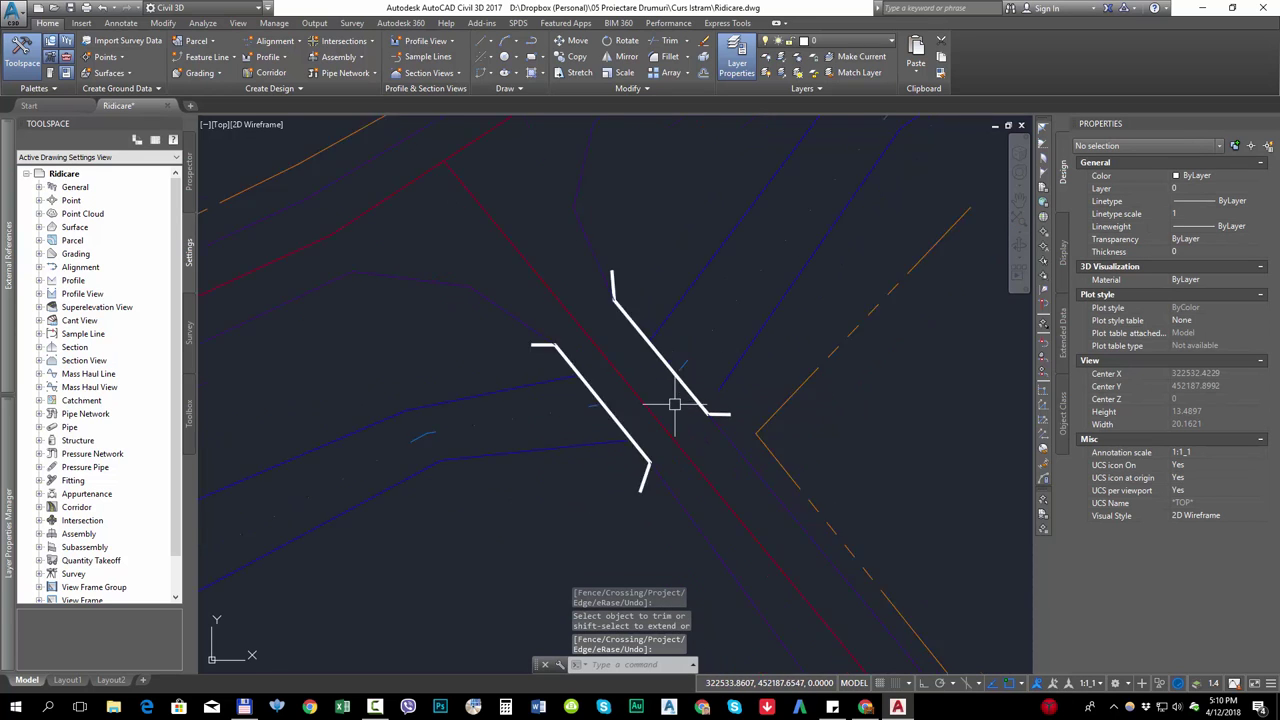
pyautogui.scroll(2, 679, 413)
pyautogui.click(697, 441)
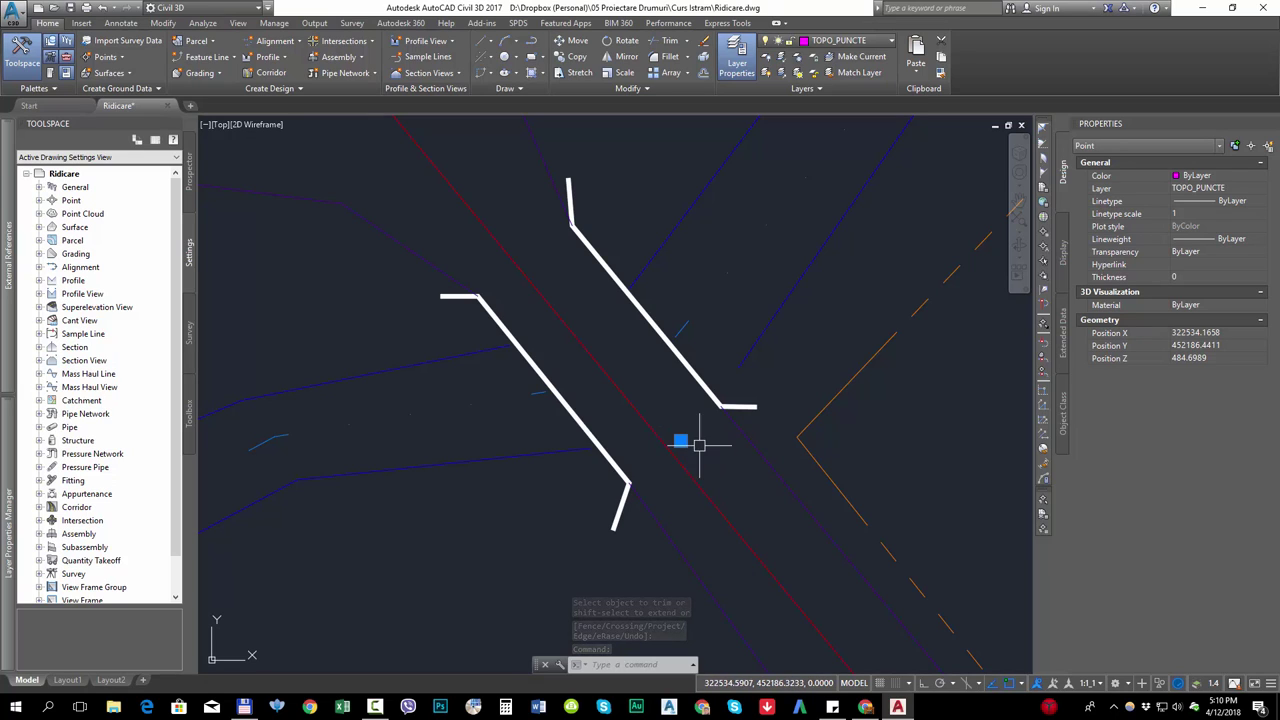
pyautogui.press('Escape')
pyautogui.click(689, 394)
pyautogui.click(763, 423)
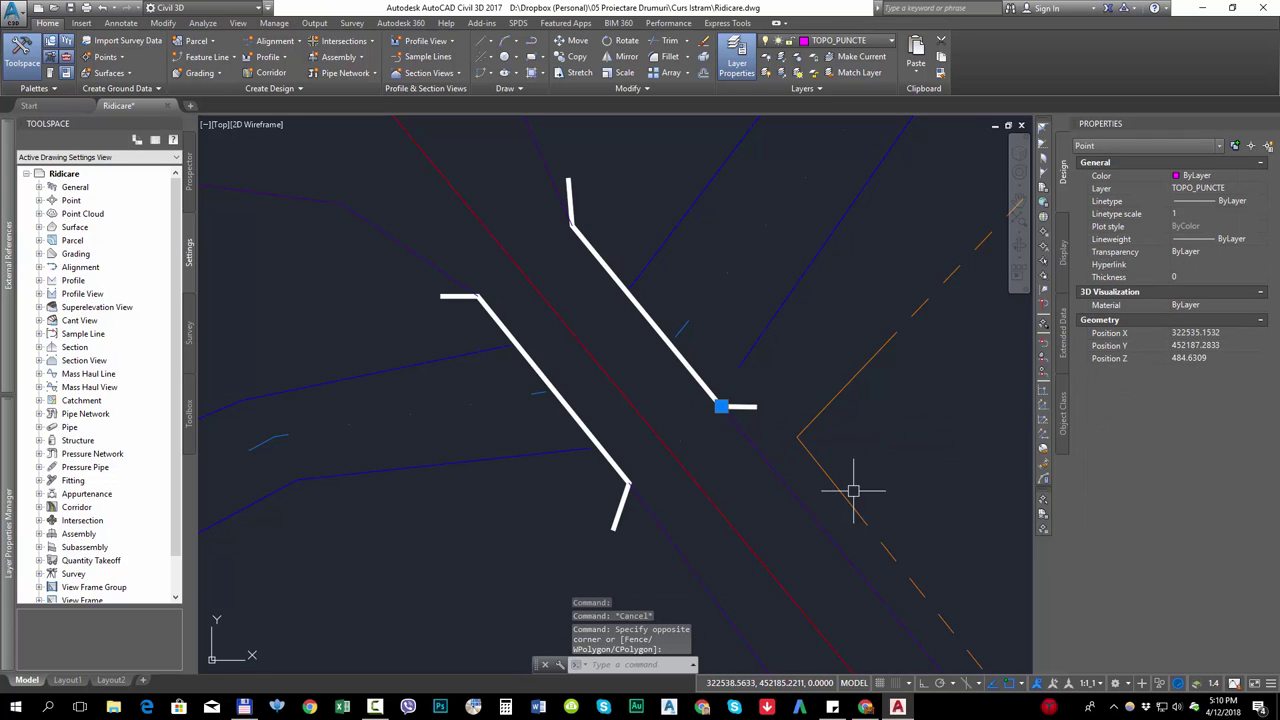
pyautogui.press('Escape')
pyautogui.click(684, 440)
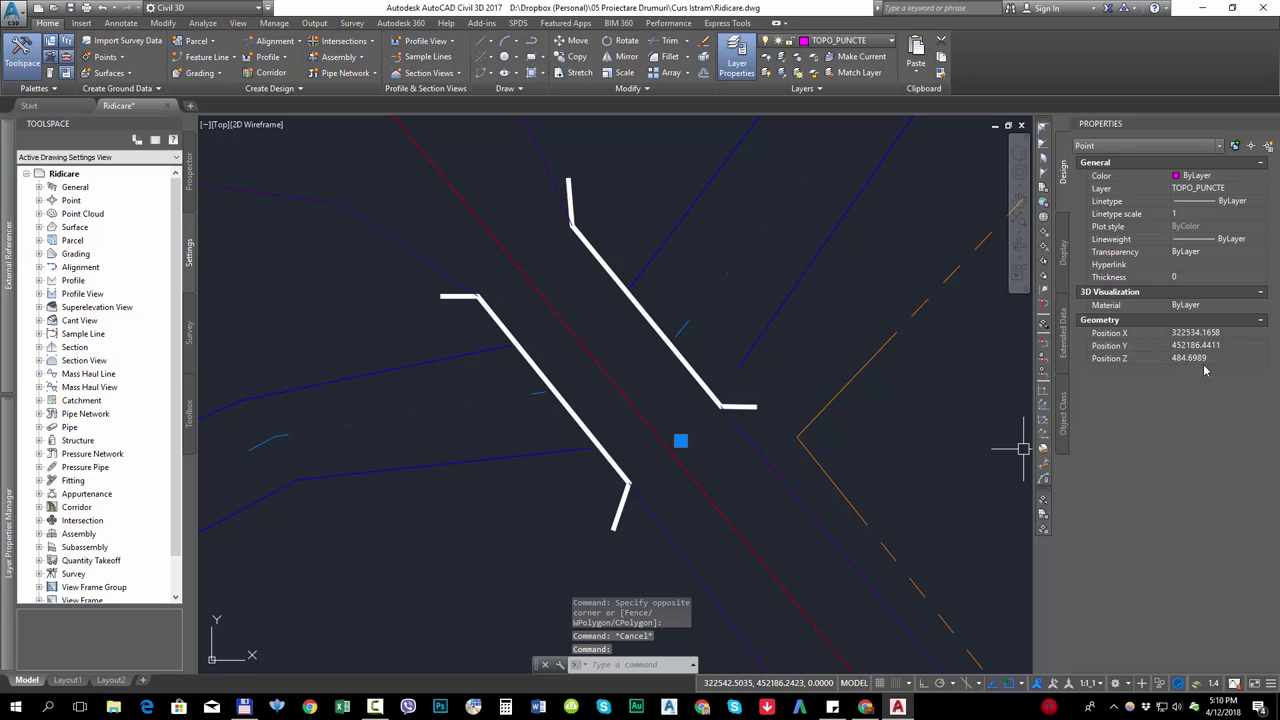
pyautogui.press('Escape')
# - Check the Z position of the point at the trimmed end of the apa polyline east of the bridge, and inspect the eastern wall area
pyautogui.moveTo(689, 414); pyautogui.dragTo(679, 457, button='middle')
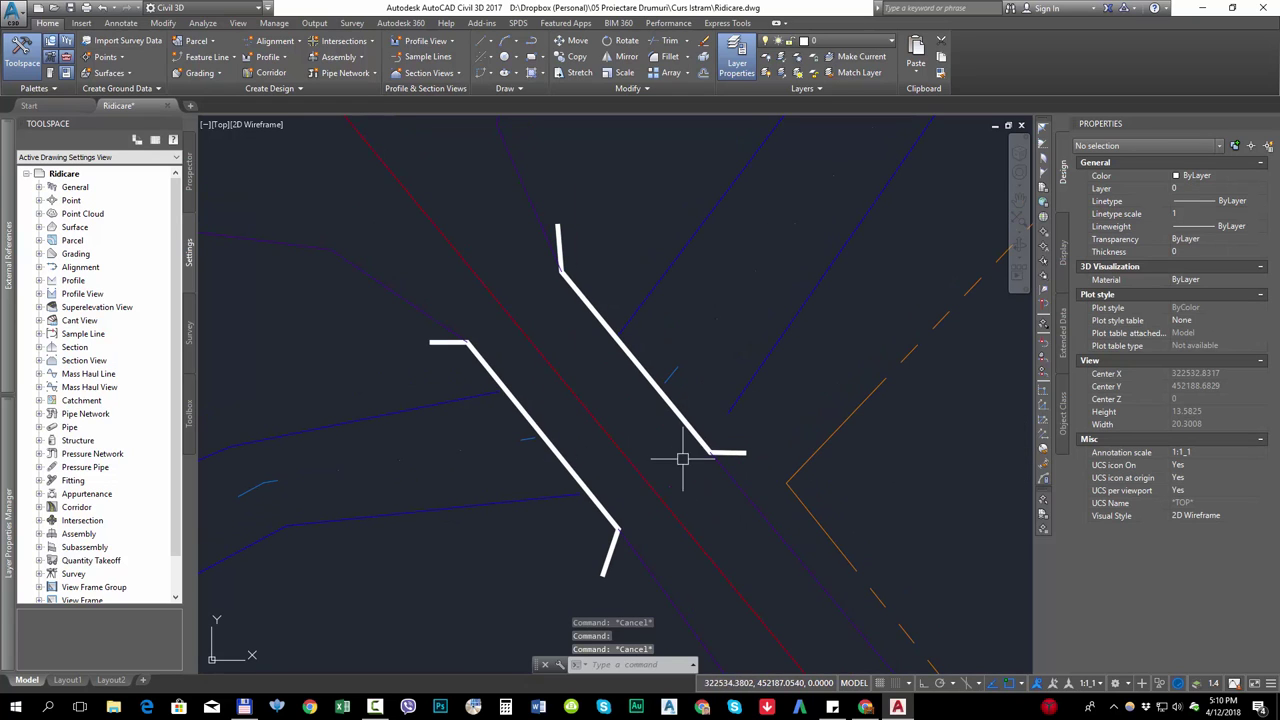
pyautogui.click(714, 400)
pyautogui.click(740, 432)
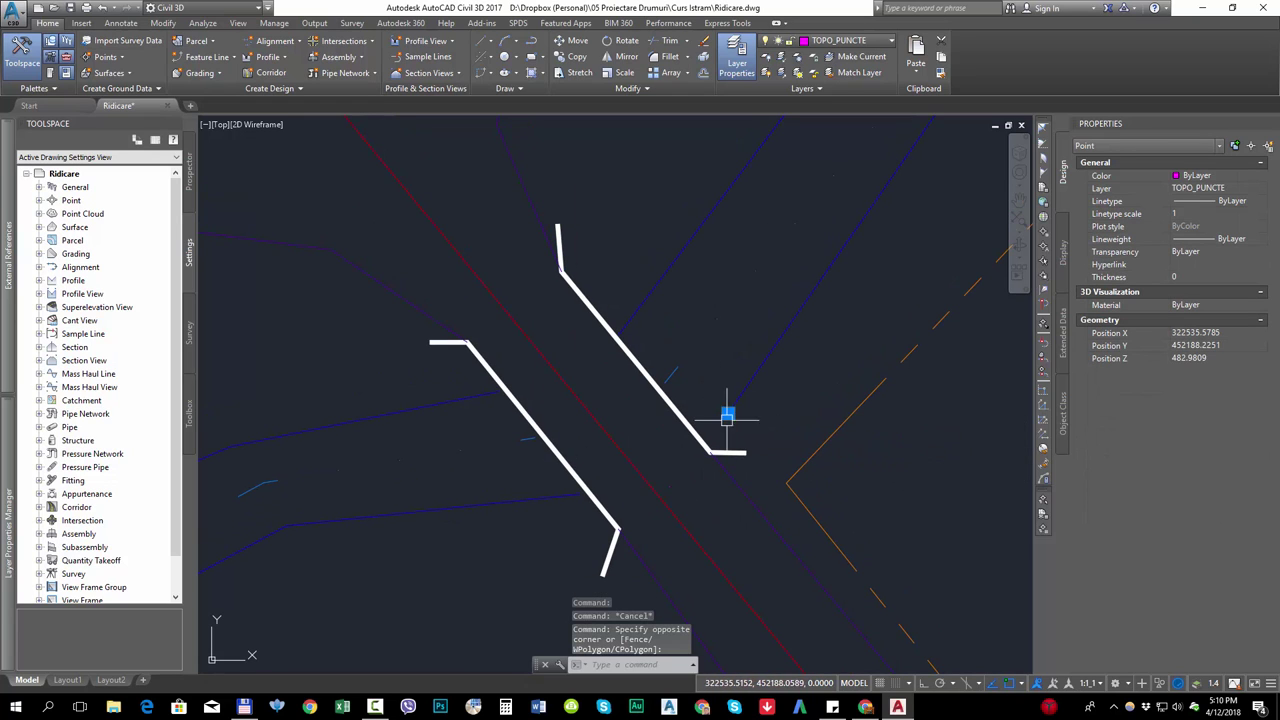
pyautogui.press('Escape')
pyautogui.scroll(-2, 680, 440)
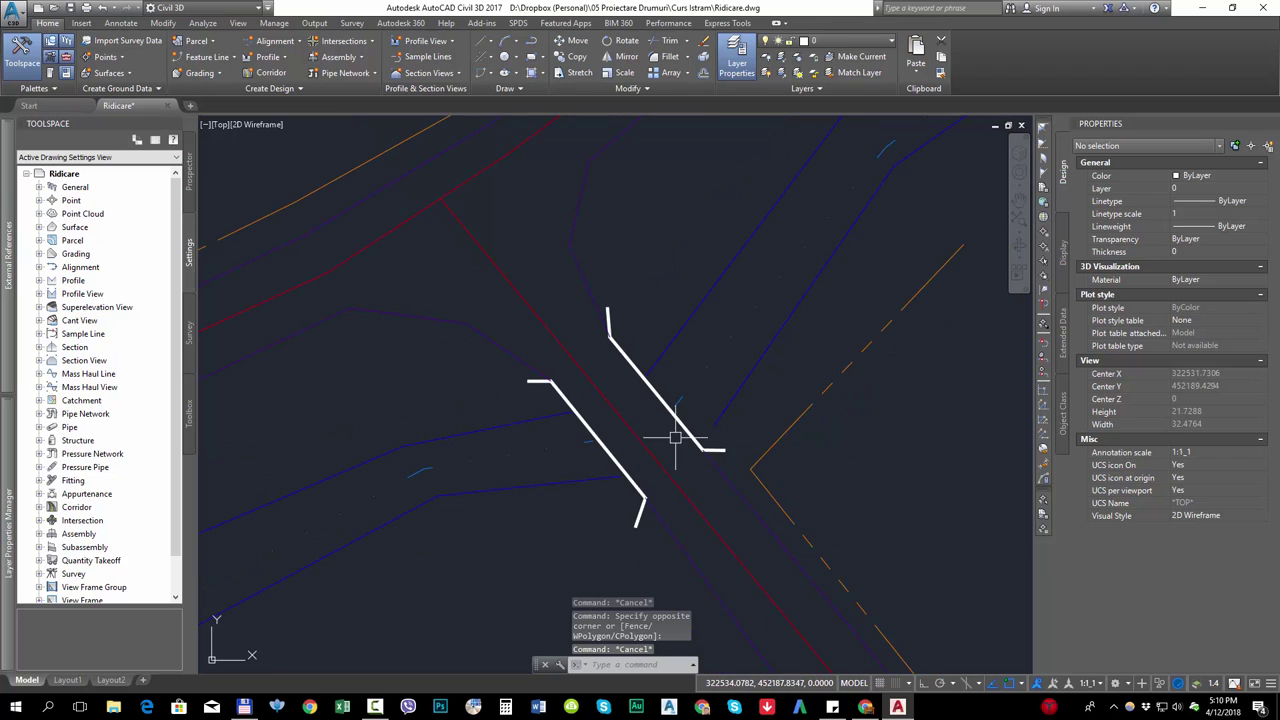
pyautogui.scroll(2, 624, 356)
pyautogui.click(623, 372)
pyautogui.press('Escape')
pyautogui.scroll(-2, 632, 376)
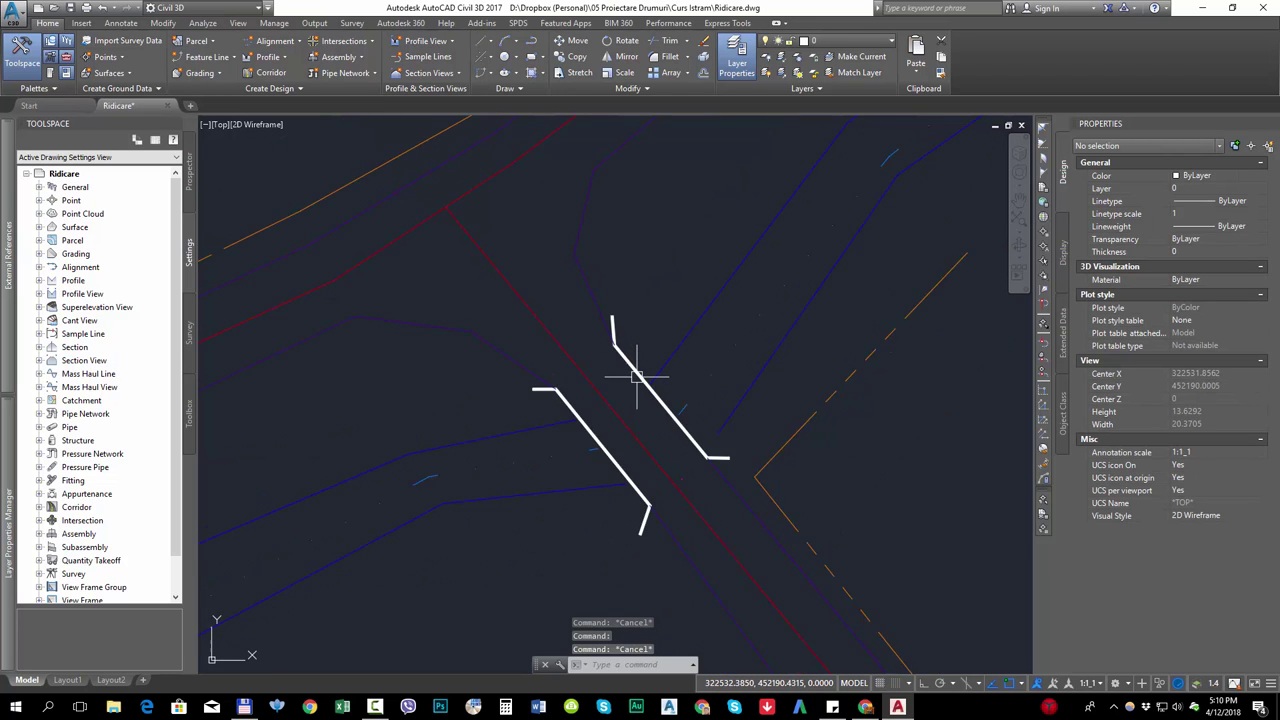
# - Inspect the southern road junction, its white wall polylines and a TOPO_PUNCTE point between the road edges
pyautogui.scroll(-4, 636, 376)
pyautogui.moveTo(601, 436)
pyautogui.mouseDown(button='middle')
pyautogui.moveTo(840, 443)
pyautogui.moveTo(603, 334)
pyautogui.mouseUp(button='middle')
pyautogui.moveTo(791, 517); pyautogui.dragTo(711, 460, button='middle')
pyautogui.scroll(2, 845, 543)
pyautogui.scroll(2, 761, 513)
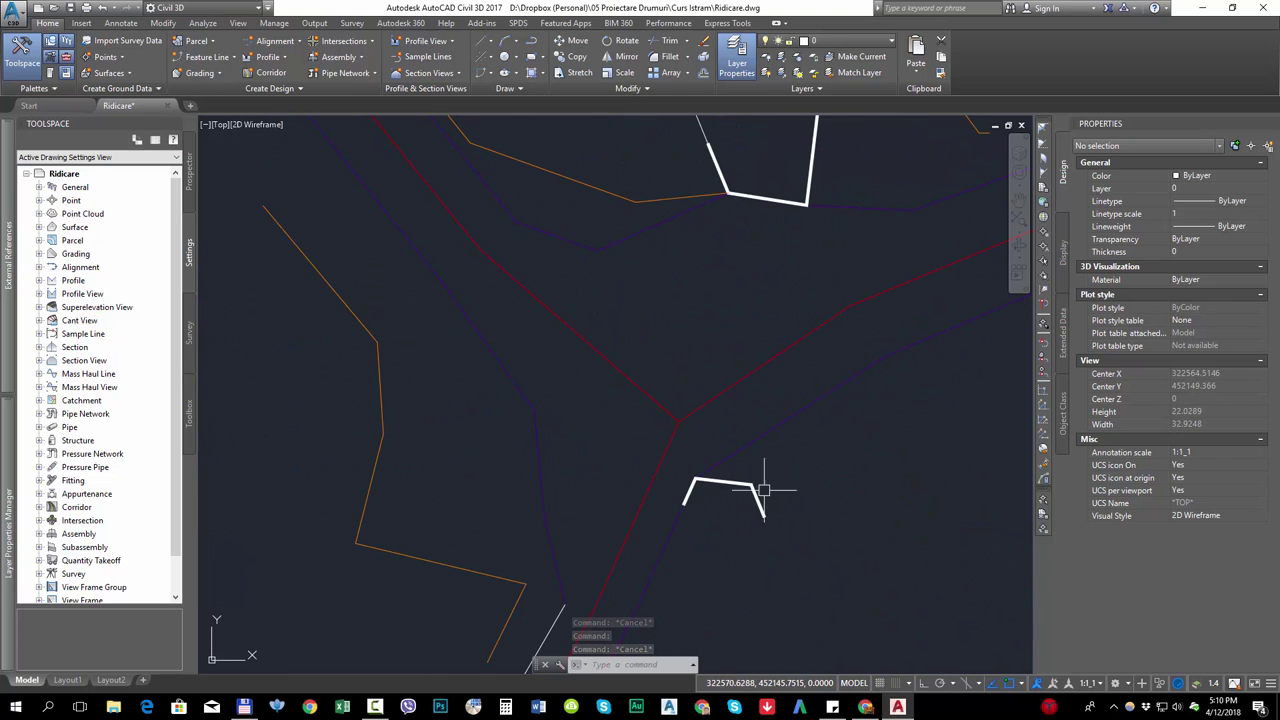
pyautogui.click(762, 503)
pyautogui.moveTo(811, 449); pyautogui.dragTo(790, 540, button='middle')
pyautogui.press('Escape')
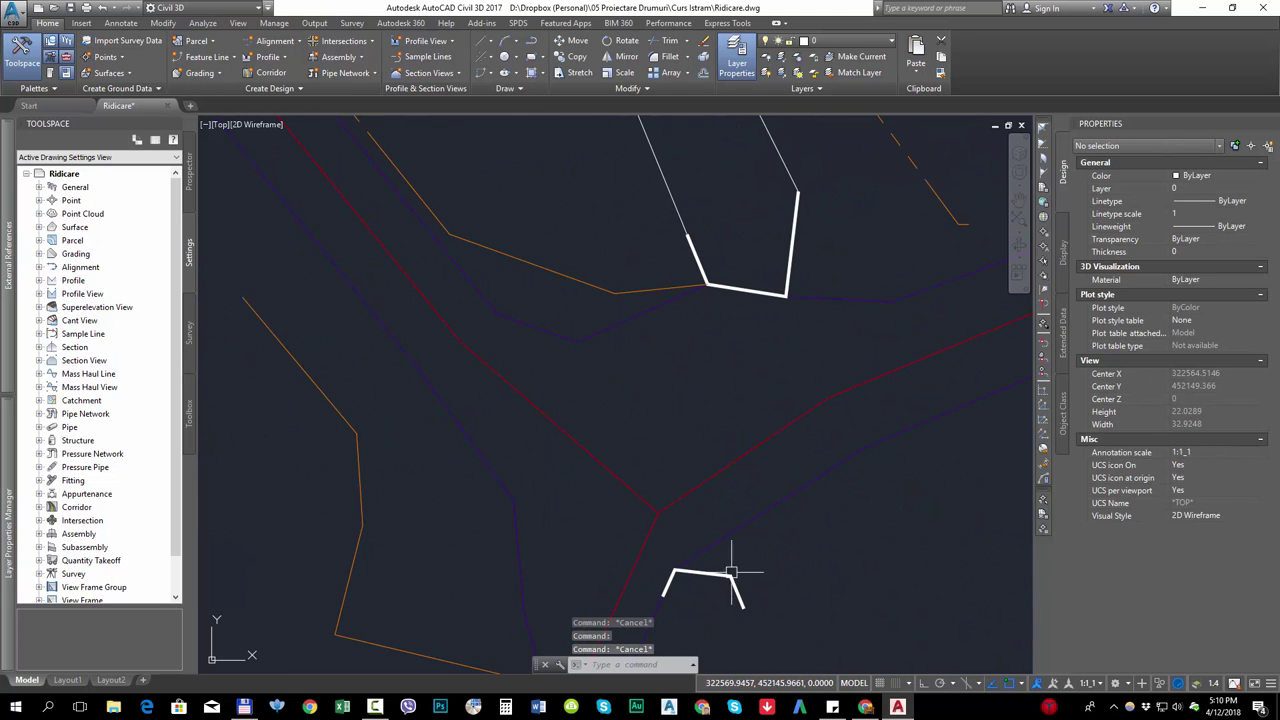
pyautogui.scroll(-2, 748, 382)
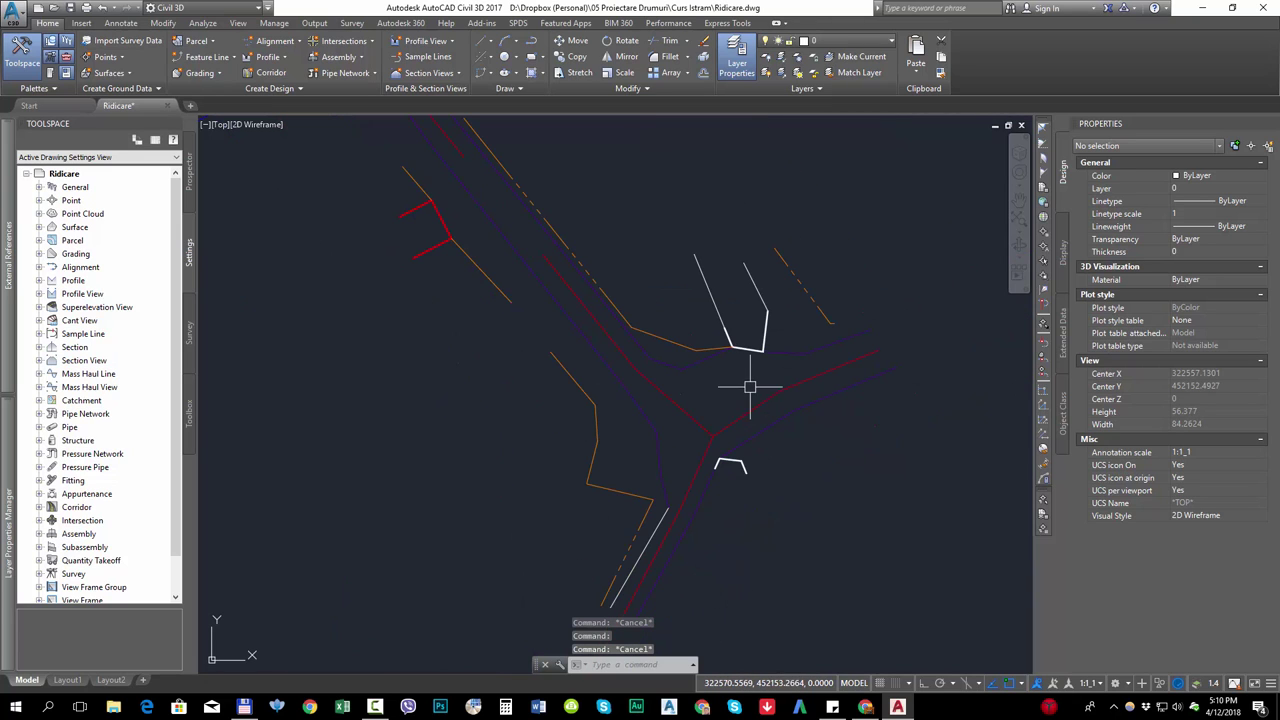
pyautogui.scroll(1, 760, 346)
pyautogui.scroll(-2, 737, 461)
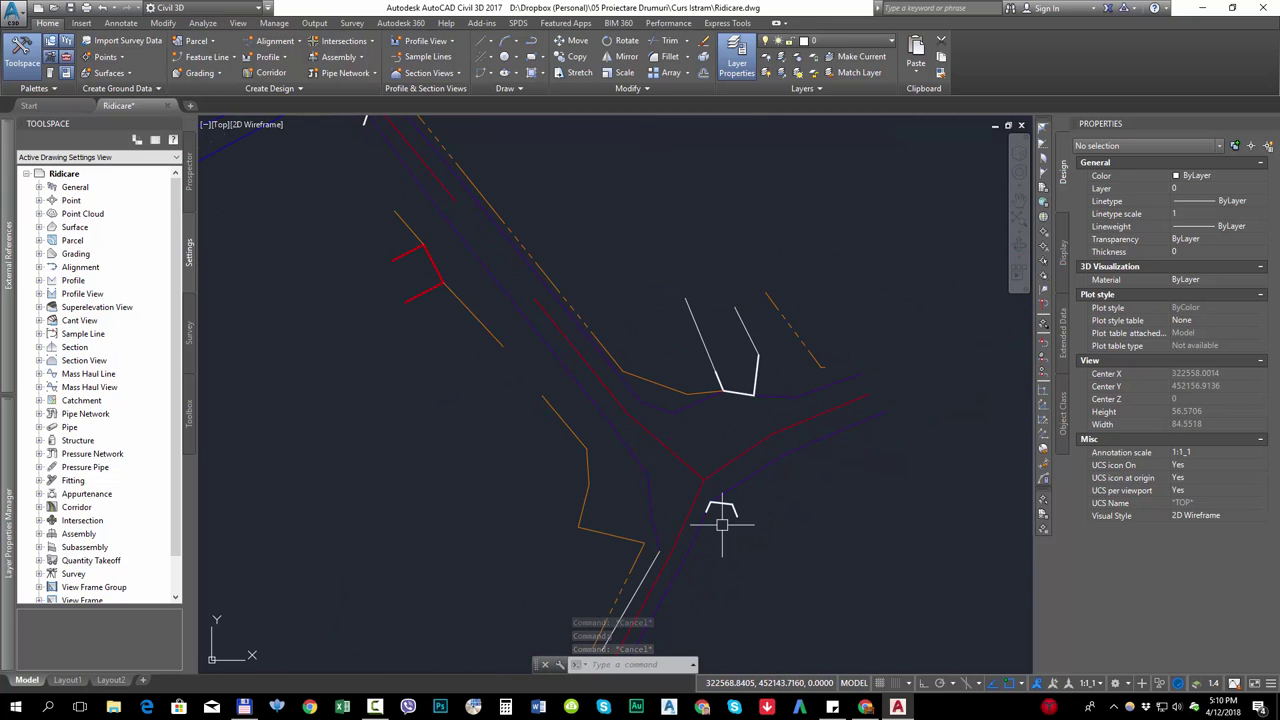
pyautogui.scroll(2, 708, 467)
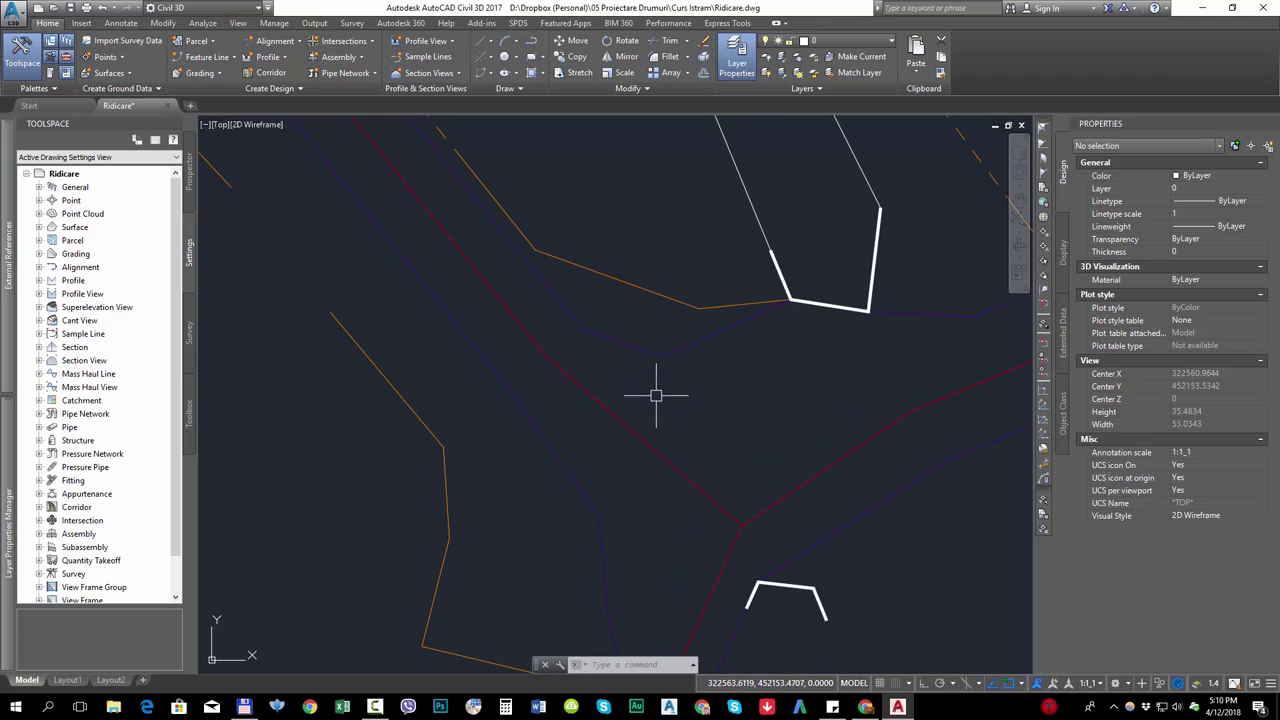
pyautogui.click(659, 418)
pyautogui.press('Escape')
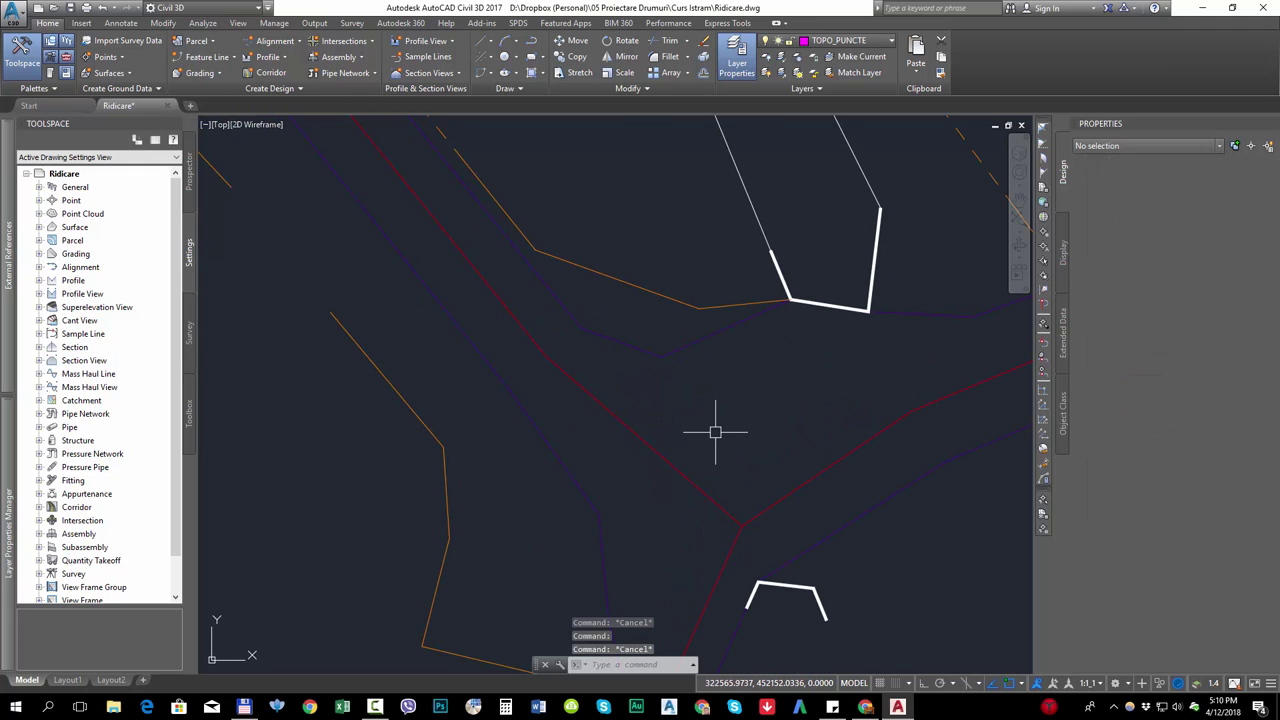
# - Zoom to the drawing extents and save the Ridicare drawing
pyautogui.middleClick(715, 430)
pyautogui.middleClick(715, 430)
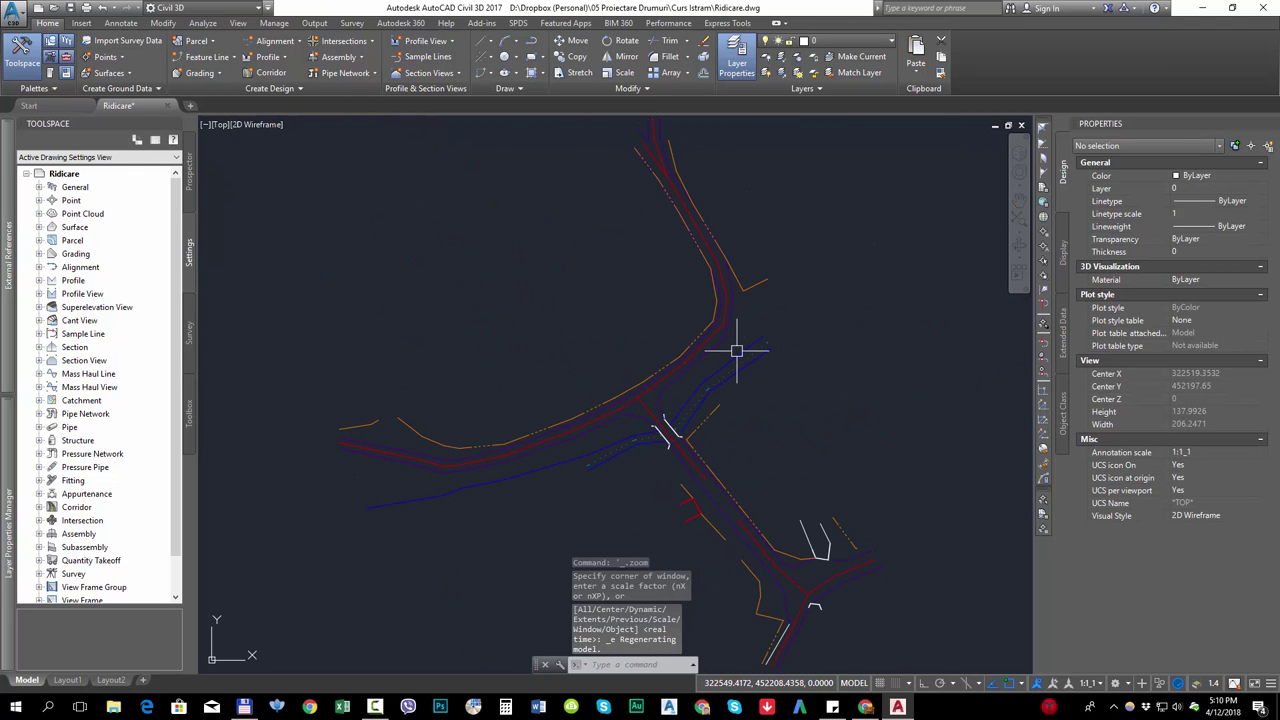
pyautogui.moveTo(740, 352)
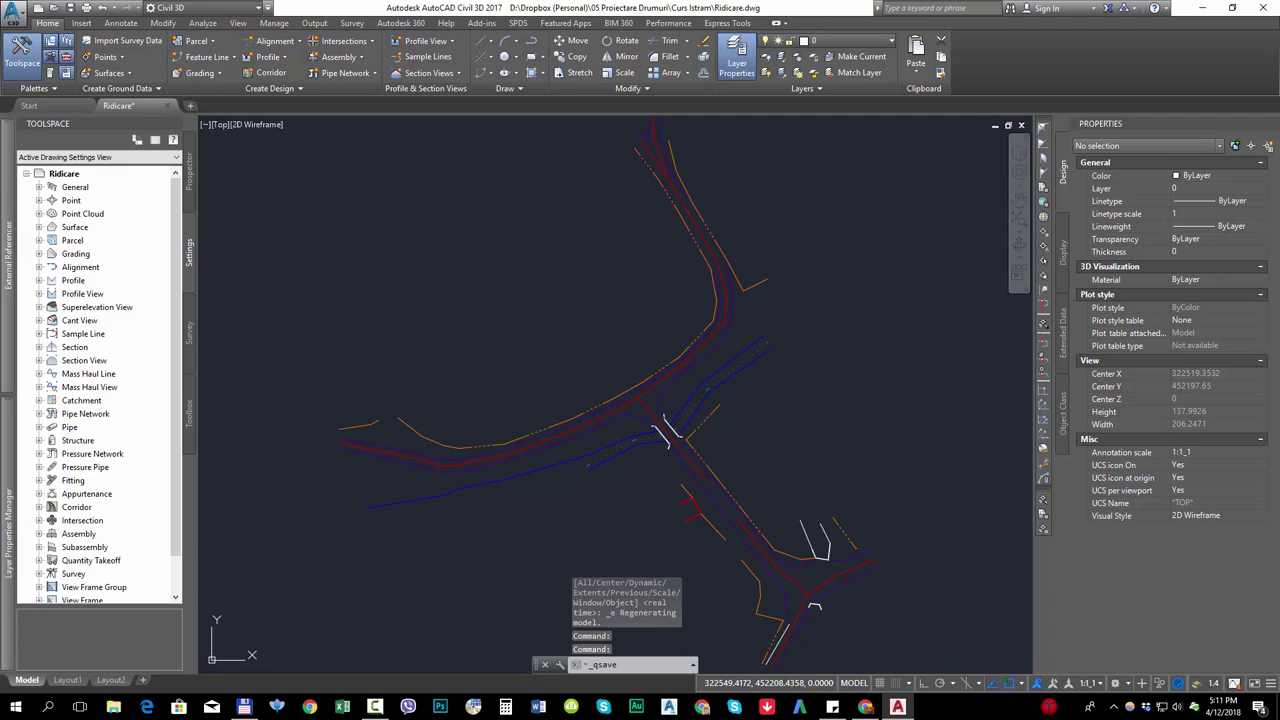
pyautogui.hotkey('ctrl', 's')
pyautogui.moveTo(668, 440)
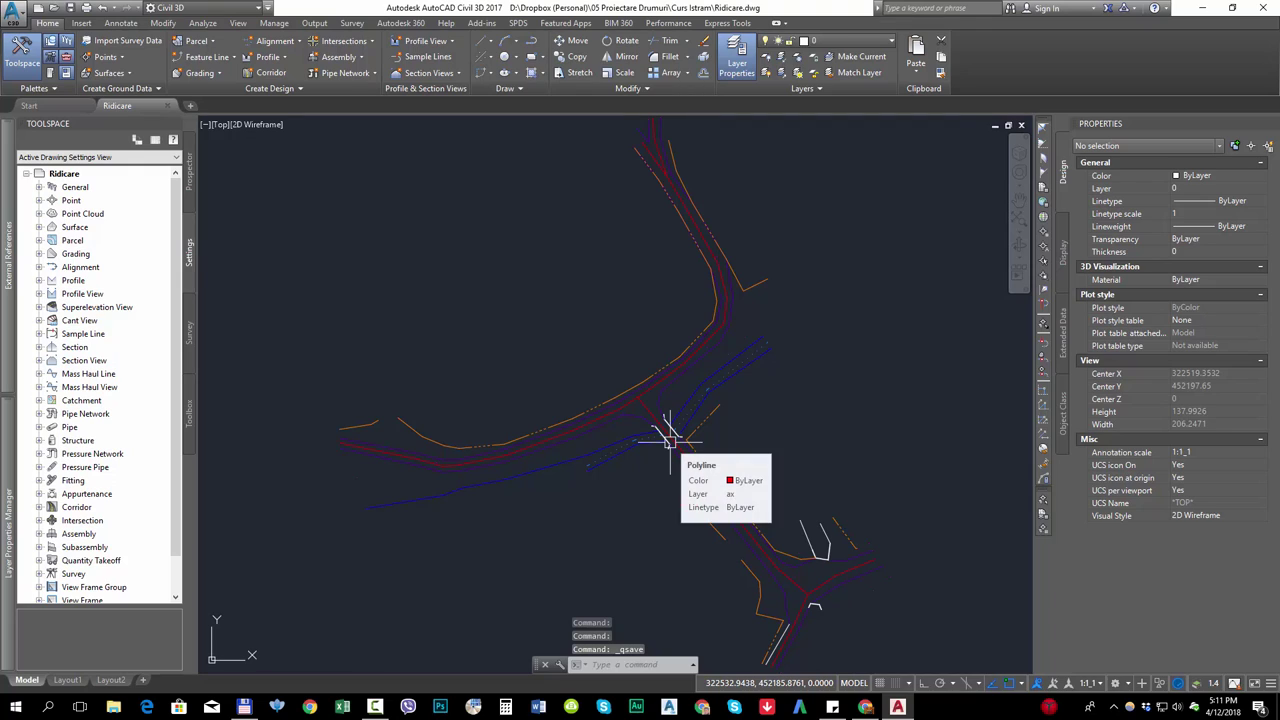